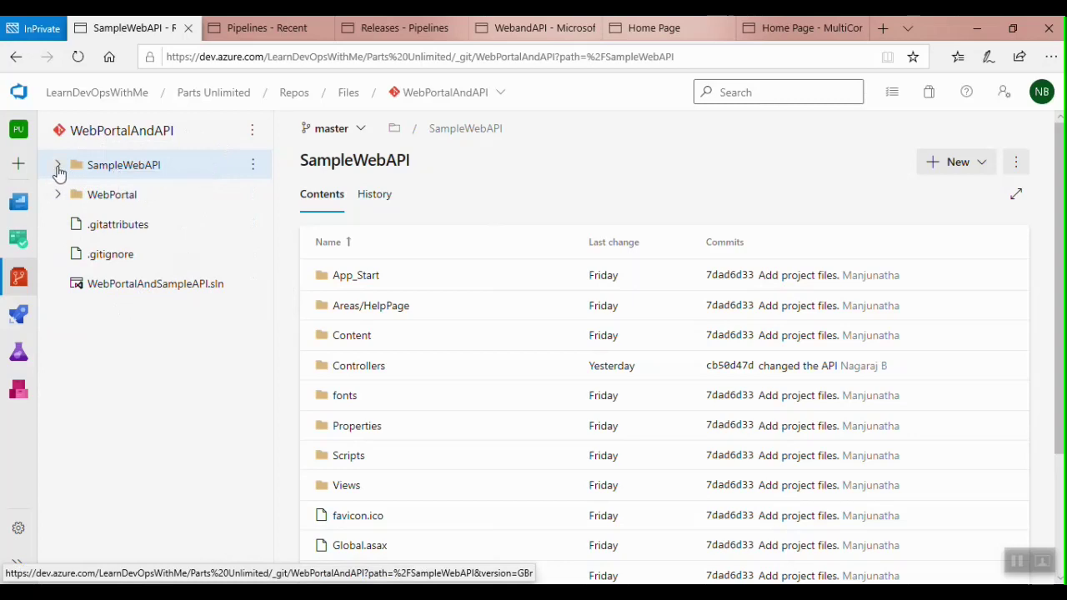
click(59, 168)
click(58, 169)
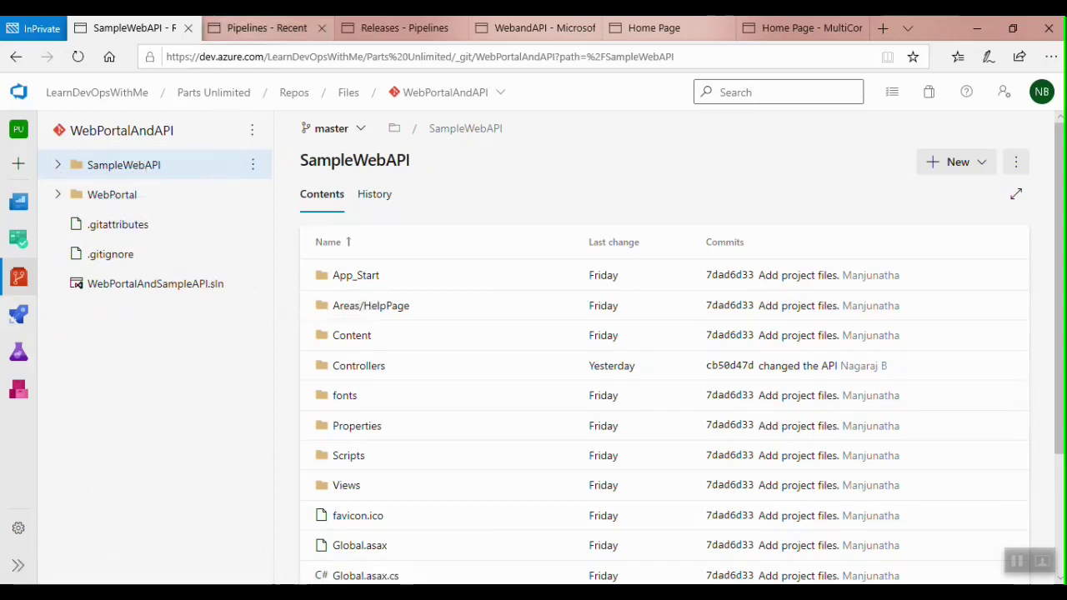
Open the Parts Unlimited-ASP.NET-CI build pipeline for editing and look over its list of build tasks.
click(260, 28)
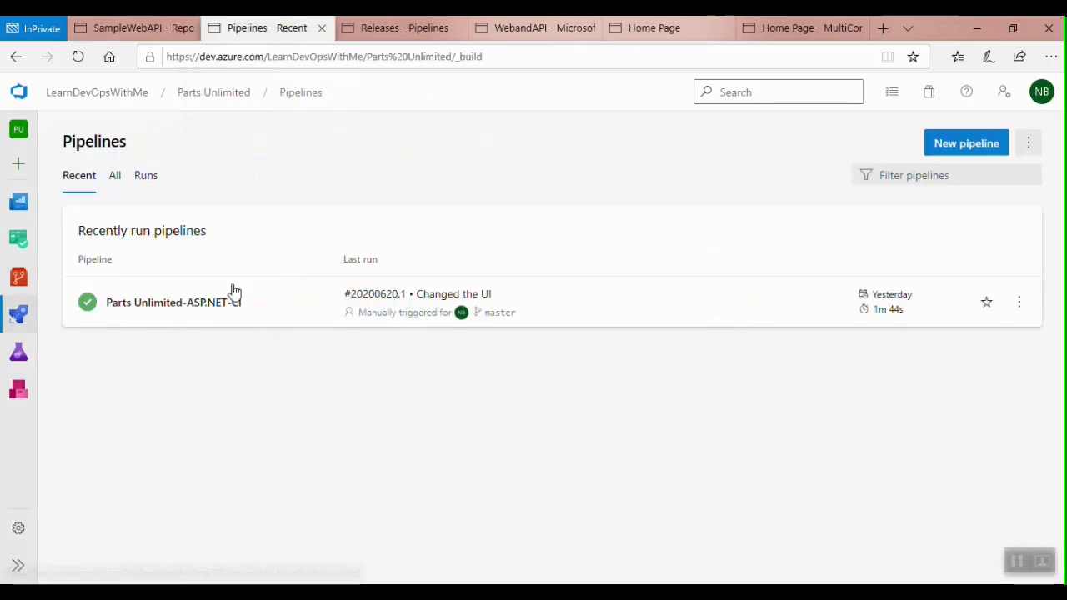
click(252, 306)
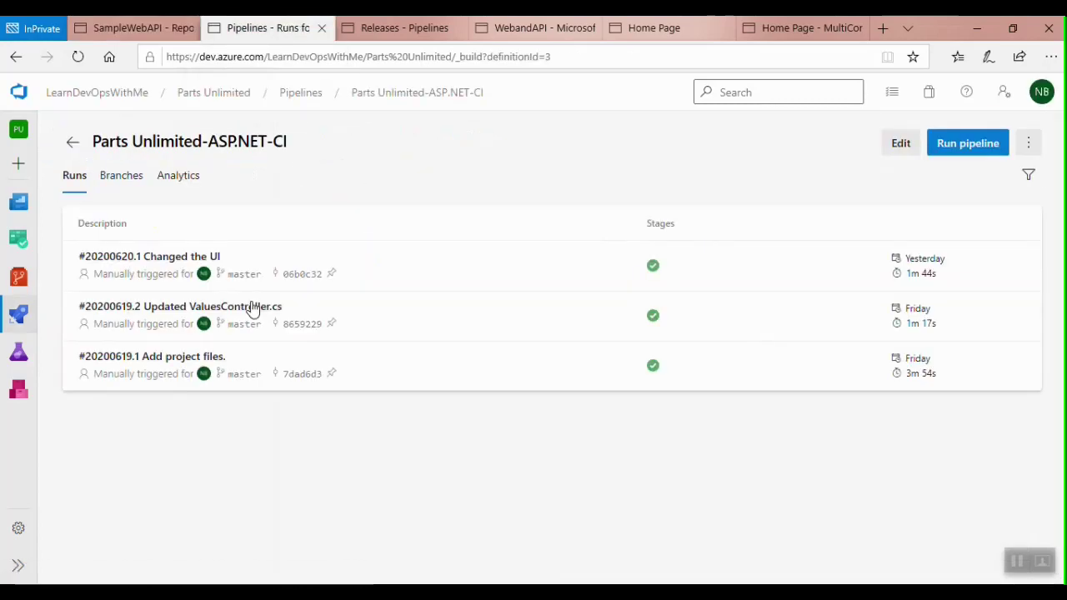
click(885, 154)
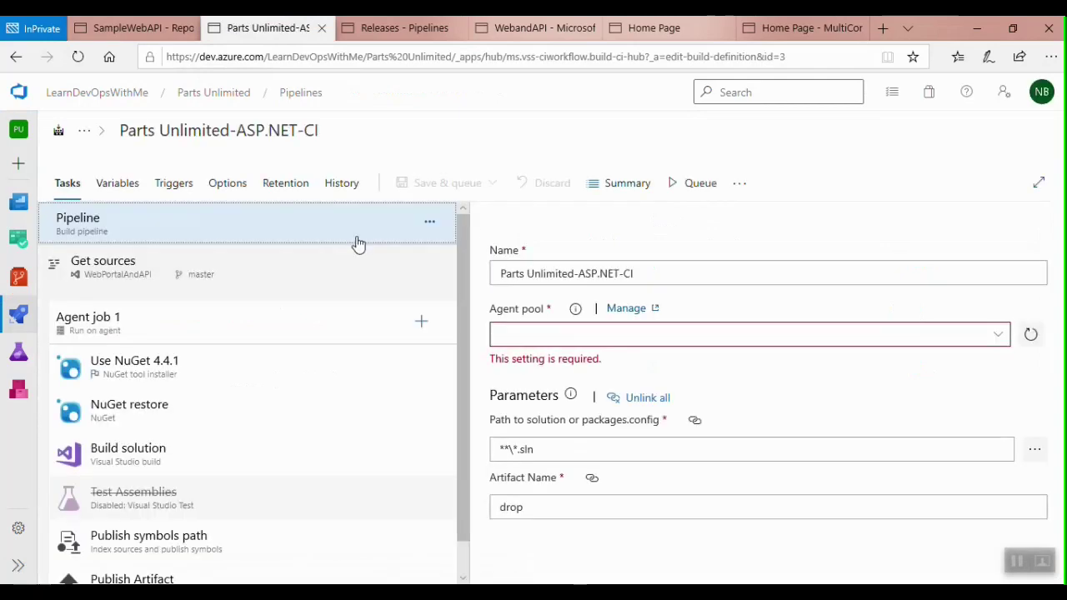
scroll(273, 388, down, 1)
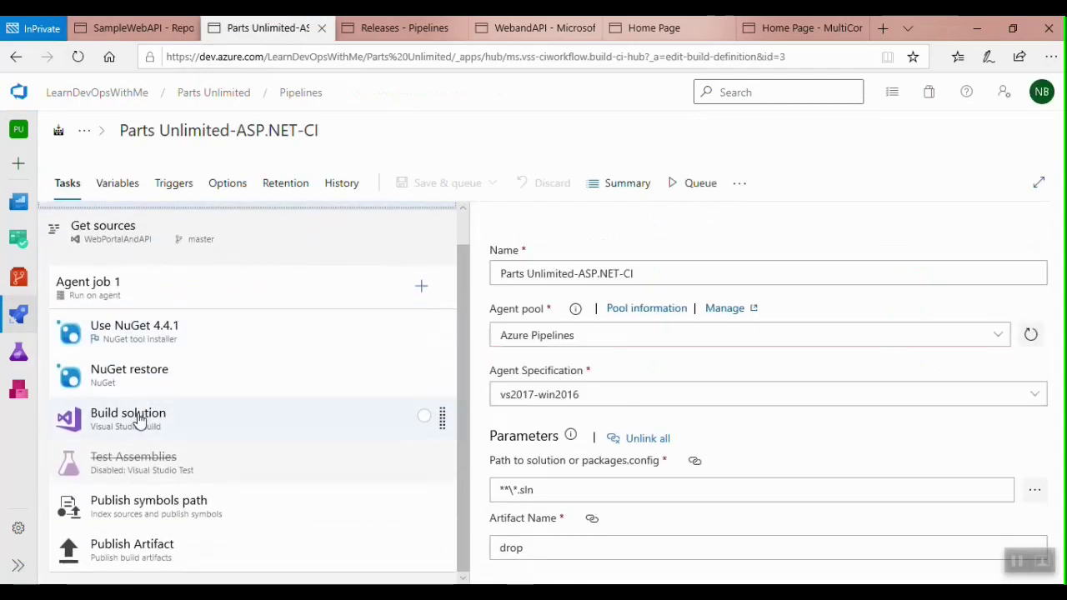
Review the build pipeline's Get sources settings and its Build solution and Publish Artifact task settings.
click(133, 248)
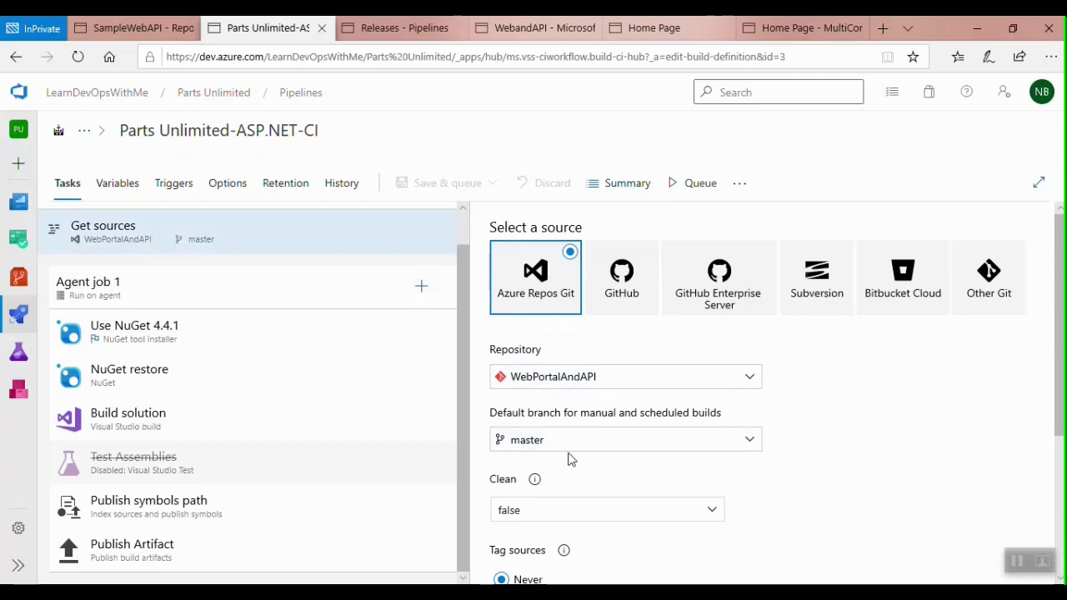
click(152, 423)
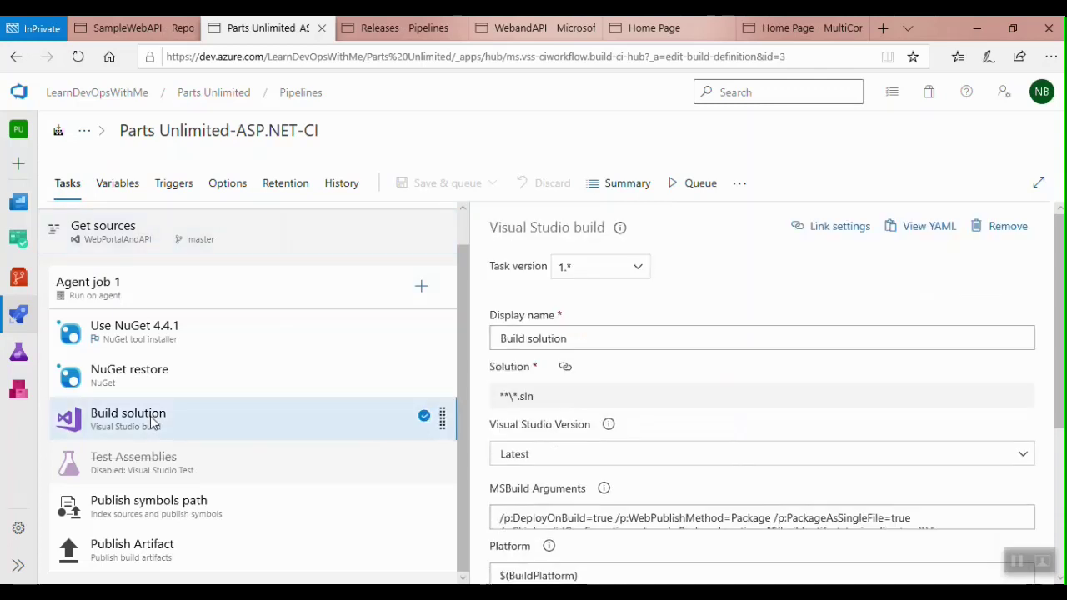
scroll(704, 410, down, 3)
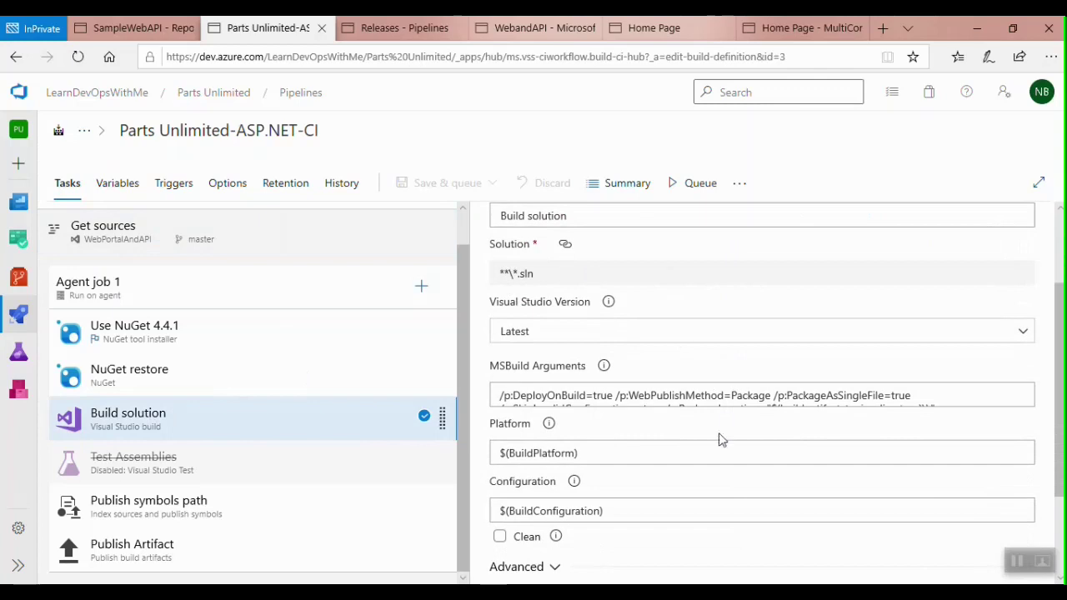
scroll(717, 448, down, 3)
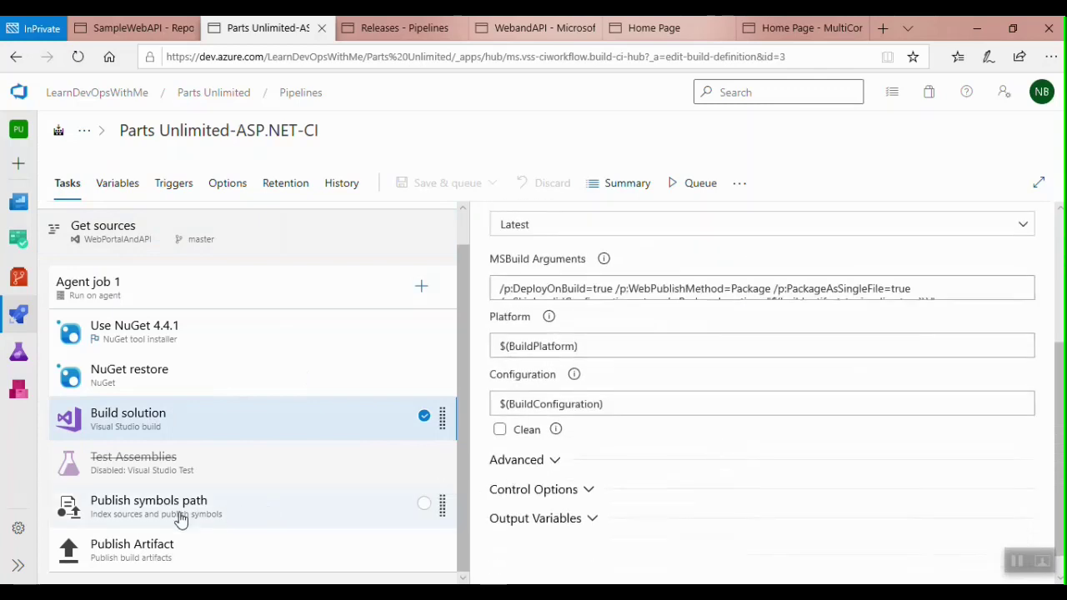
click(167, 544)
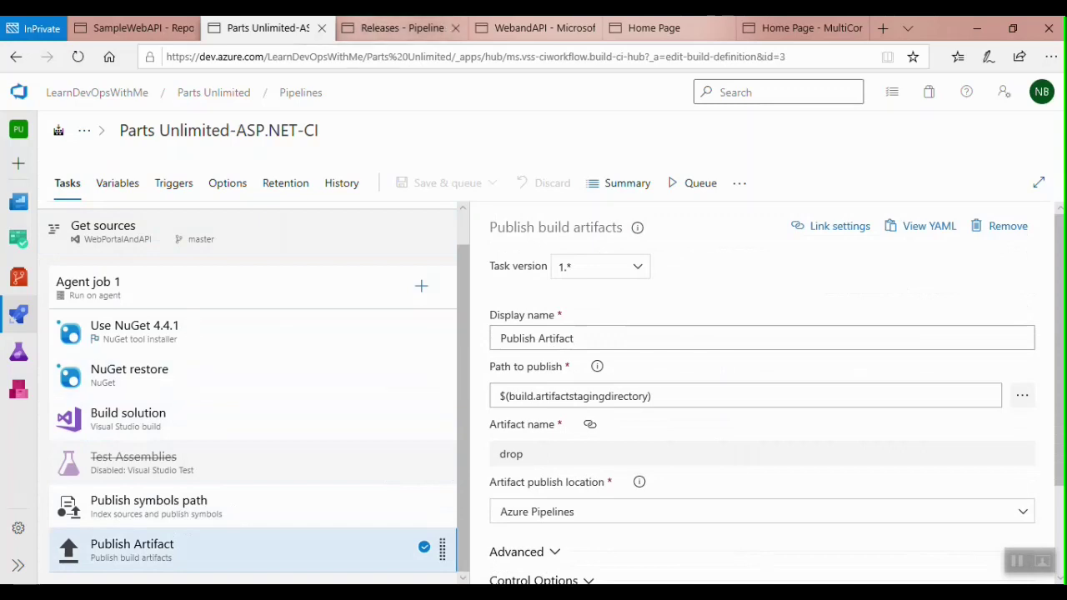
Open the Sequential CD release pipeline for editing and show the deployment tasks of Stage 1.
click(400, 28)
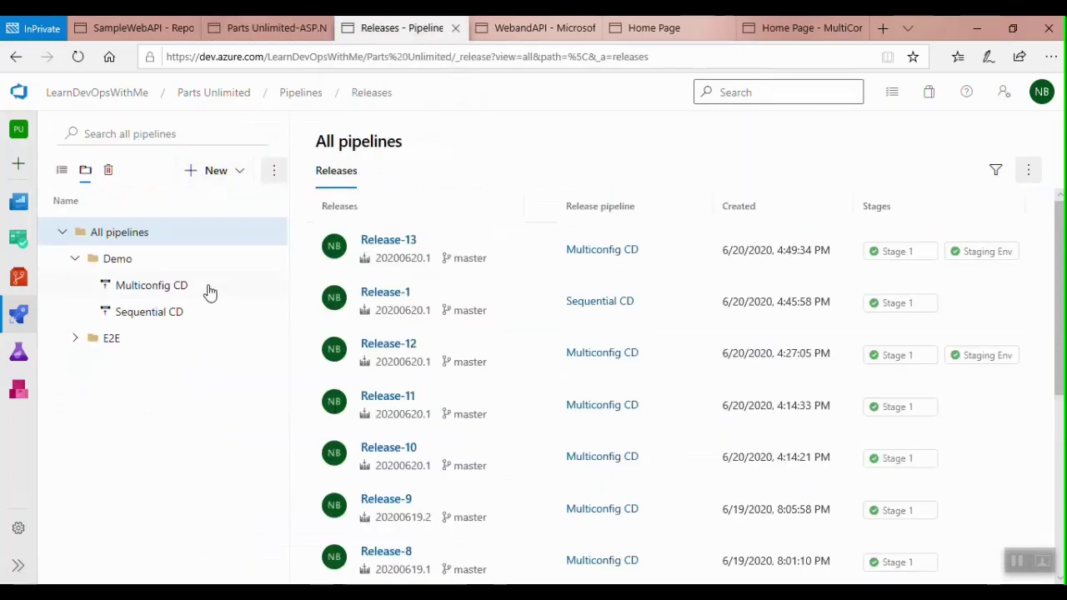
click(154, 312)
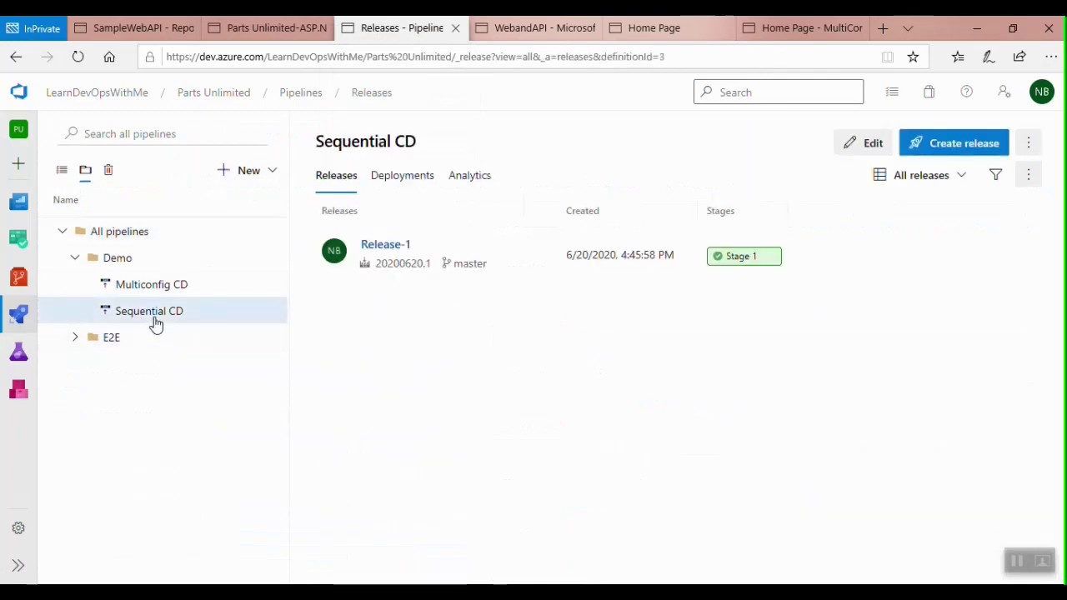
click(862, 152)
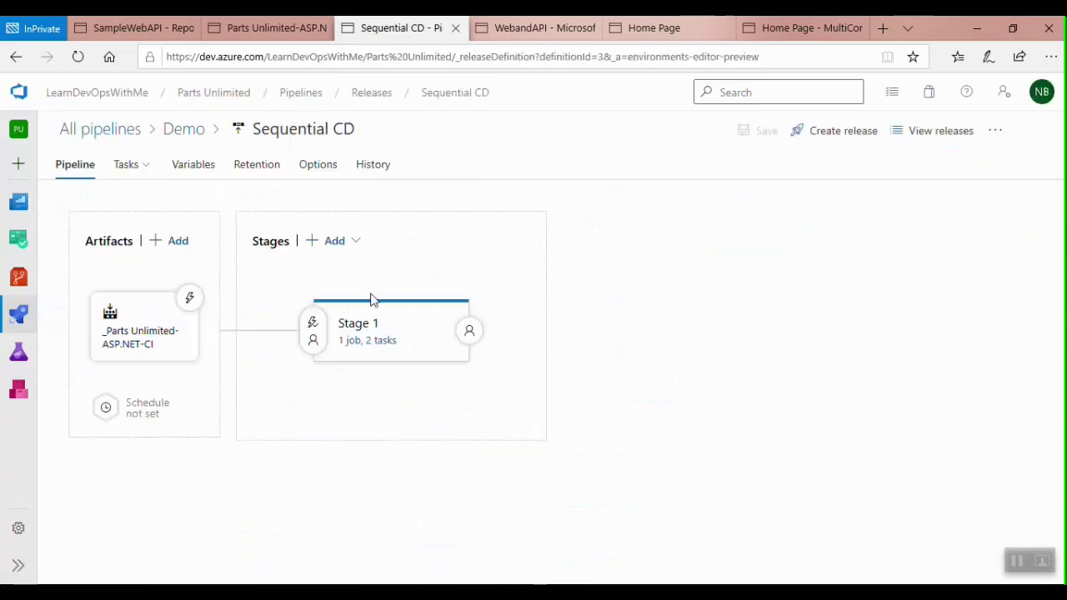
click(365, 342)
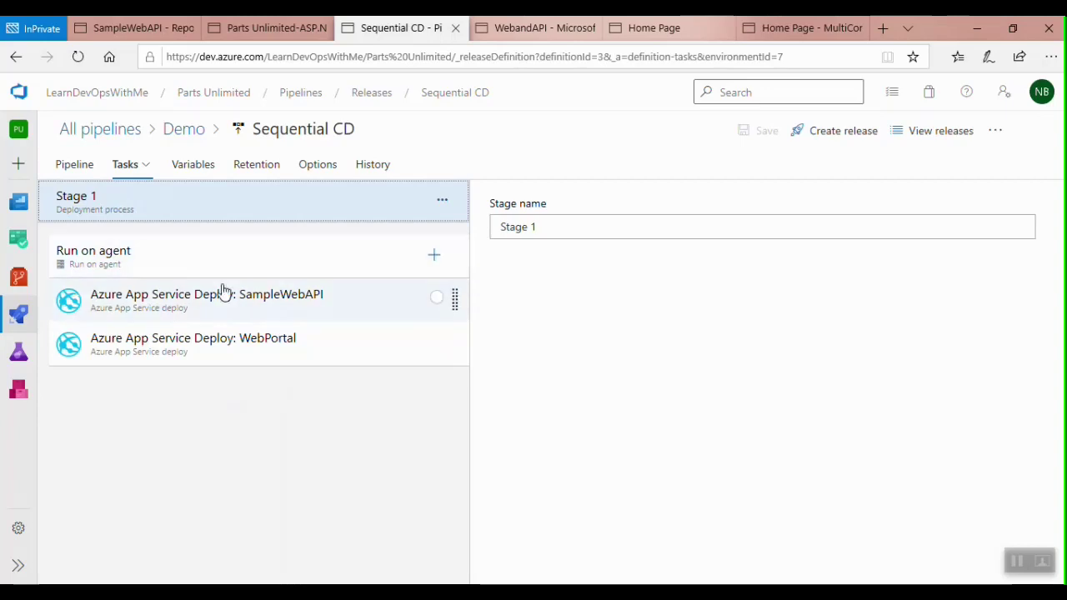
Review the App Service name and package settings of the SampleWebAPI and WebPortal deploy tasks.
click(263, 300)
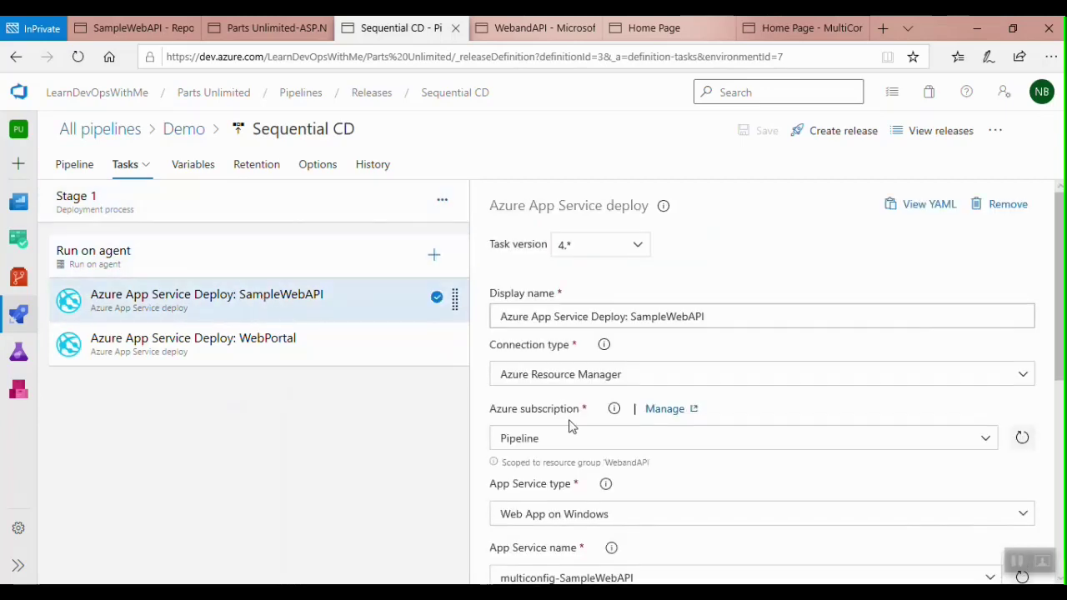
scroll(587, 464, down, 2)
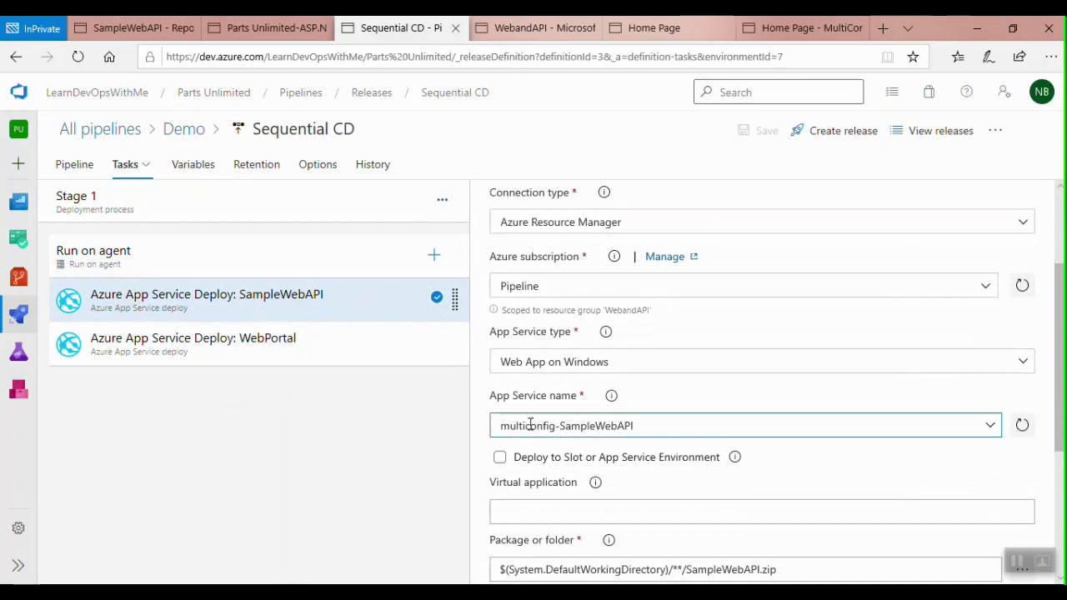
click(197, 350)
scroll(567, 425, down, 2)
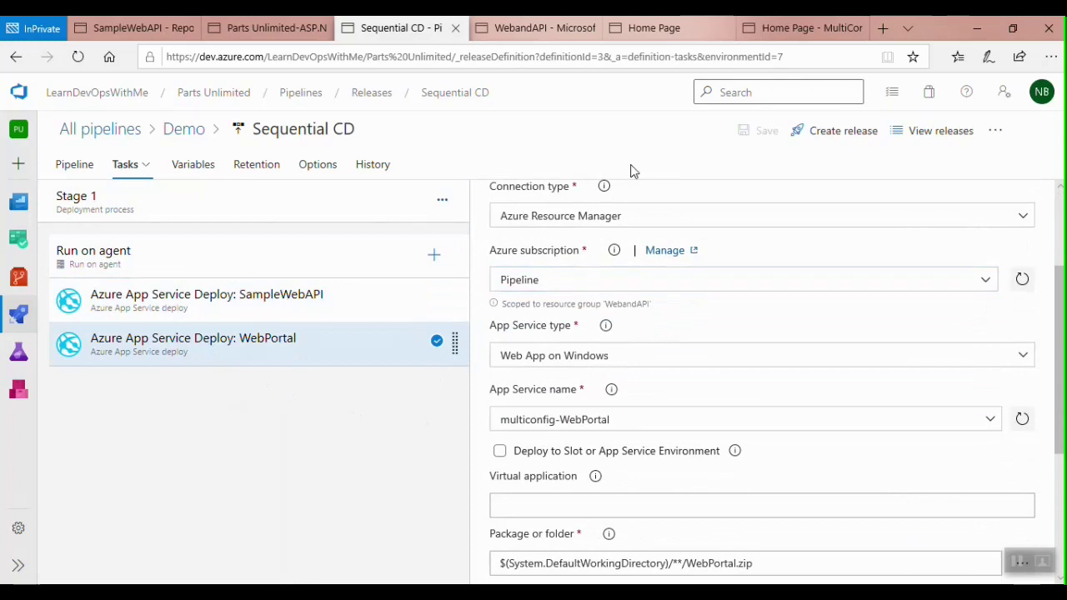
Inspect the WebandAPI resource group in the Azure portal and its deployed SampleWebAPI and WebPortal sites, including the API help page.
click(553, 31)
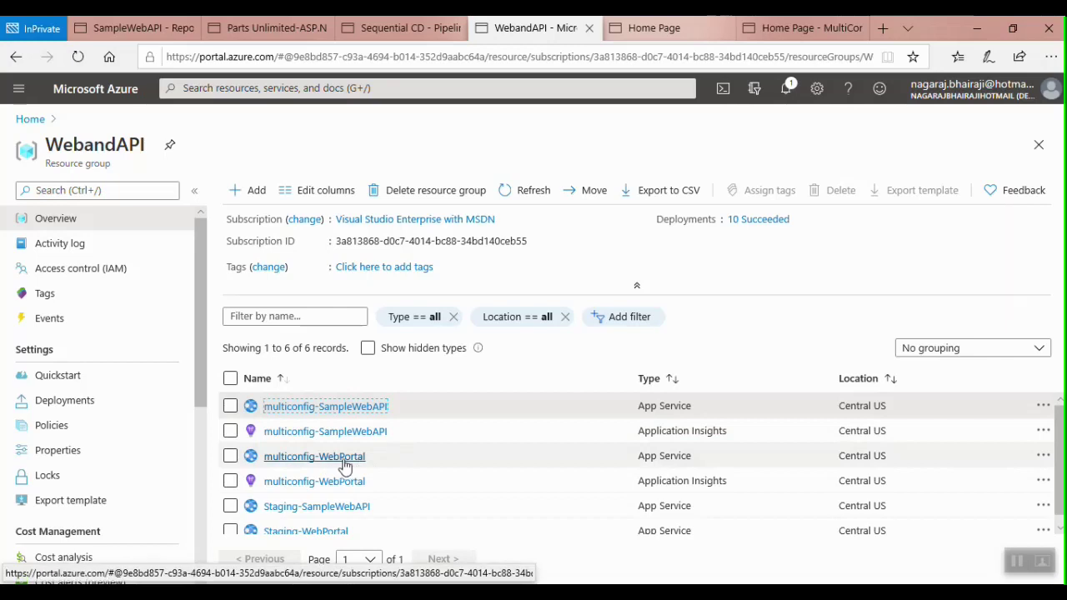
click(650, 34)
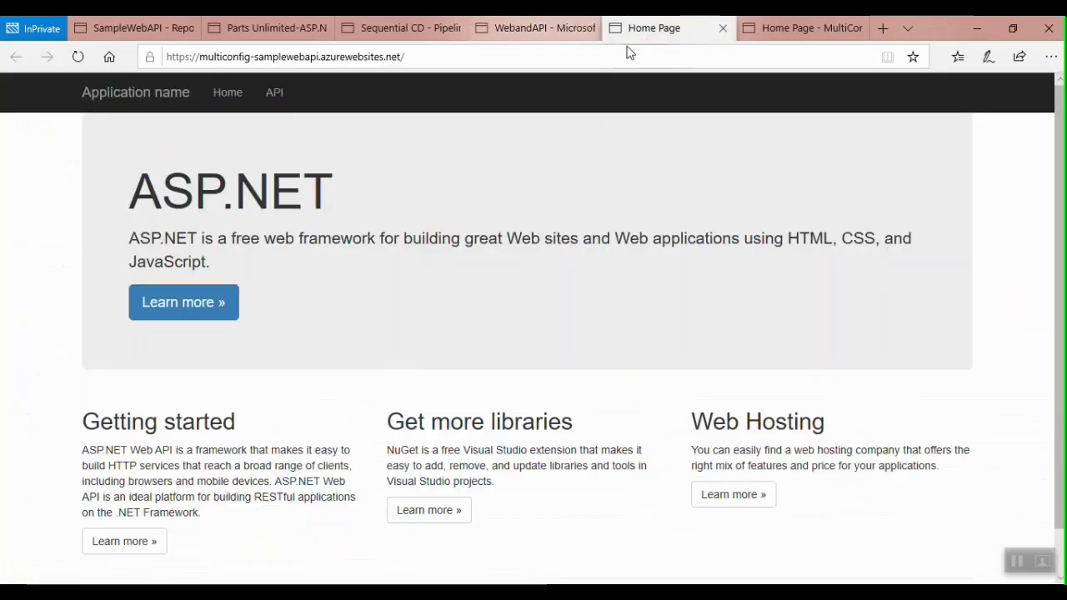
click(276, 95)
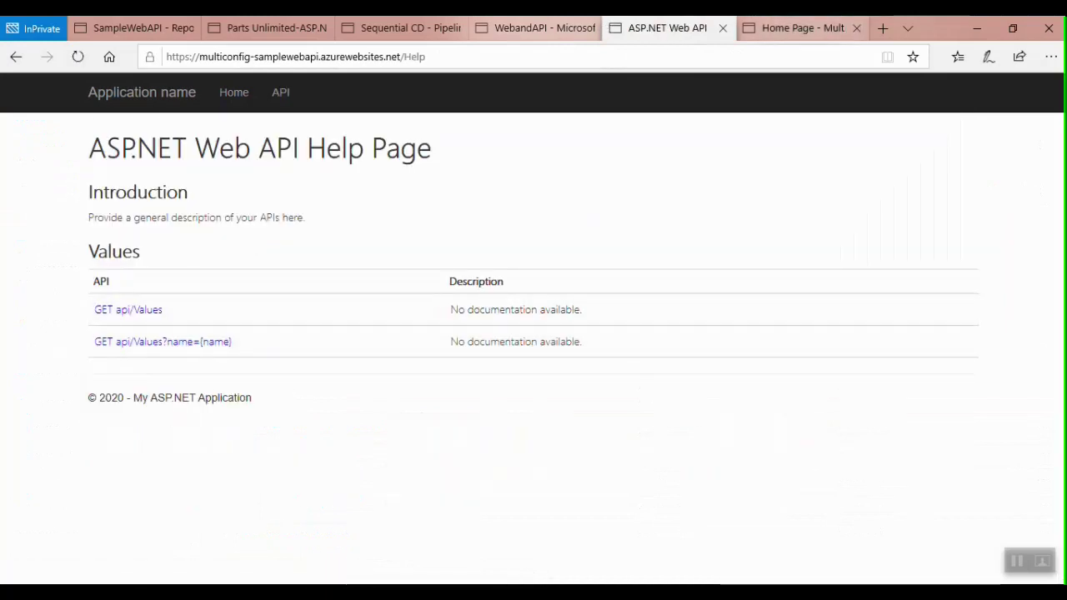
click(802, 28)
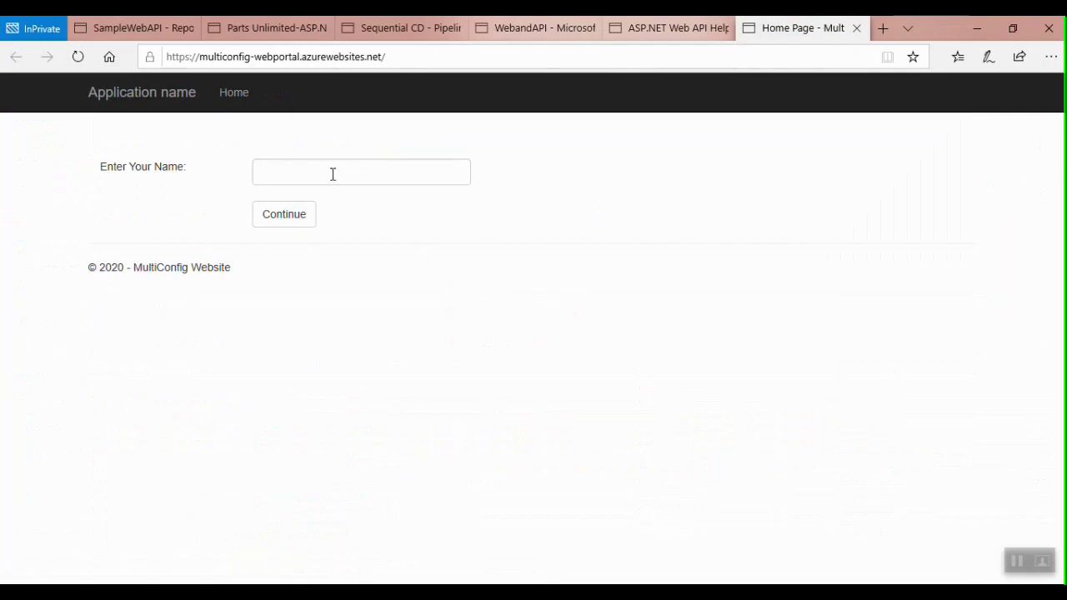
click(290, 170)
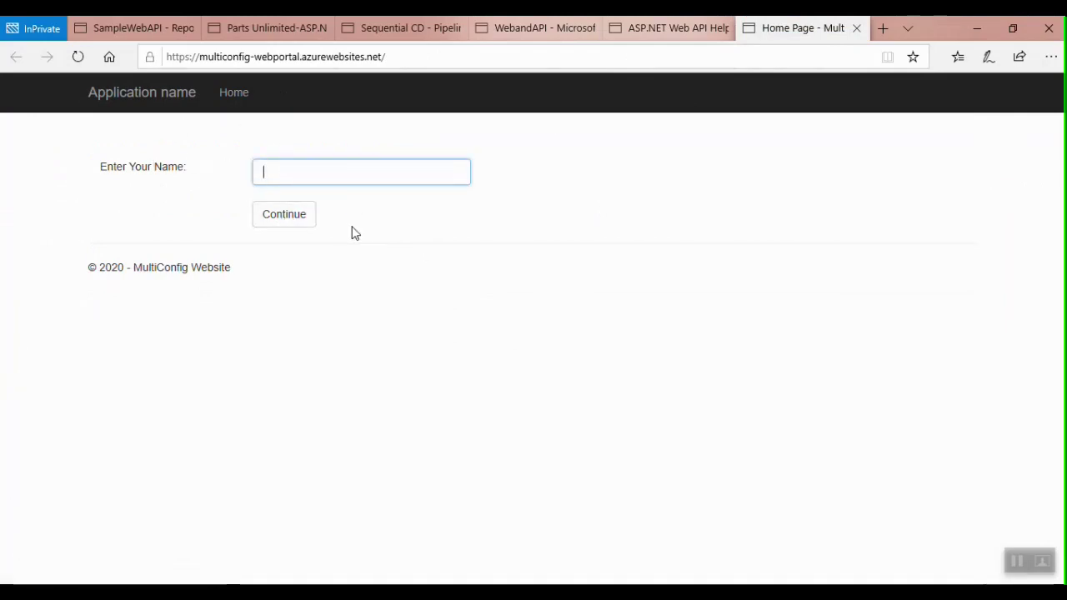
Return to the release pipelines in the Demo folder and open the Stage 1 tasks of Multiconfig CD for editing.
click(392, 27)
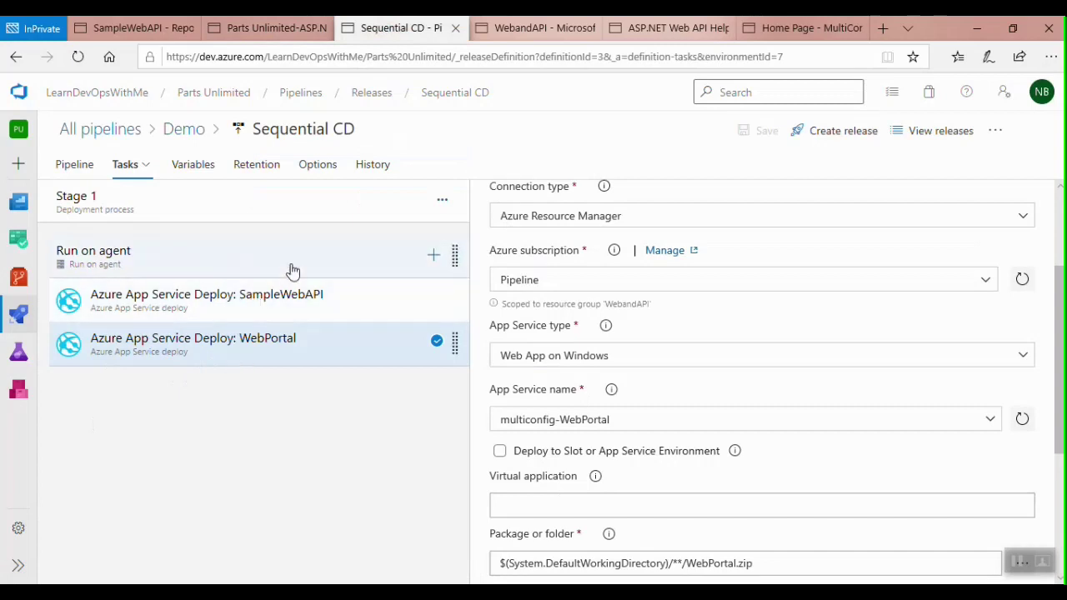
click(182, 133)
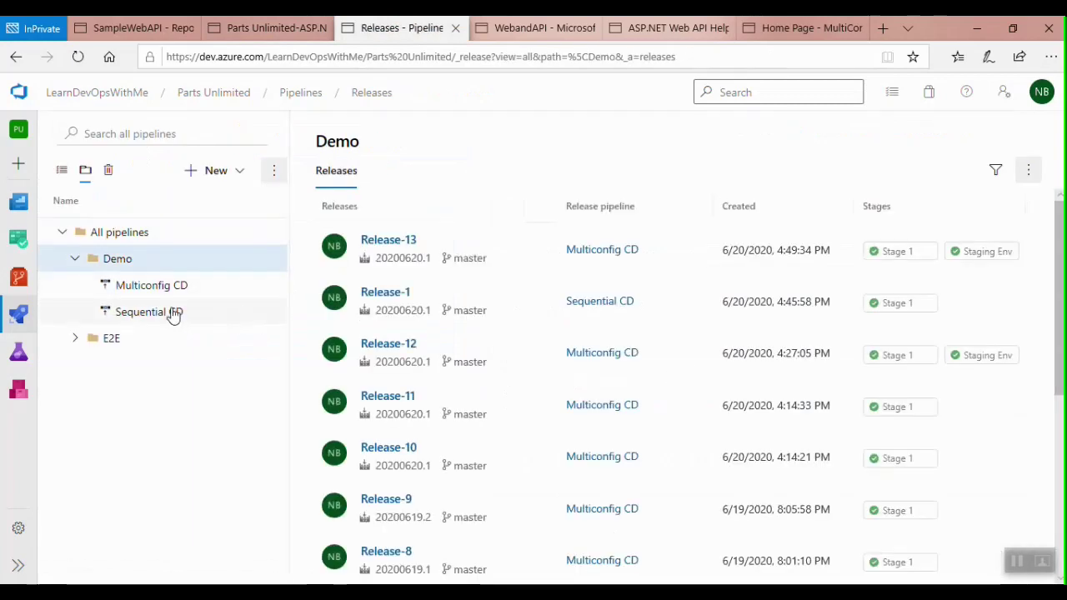
click(143, 286)
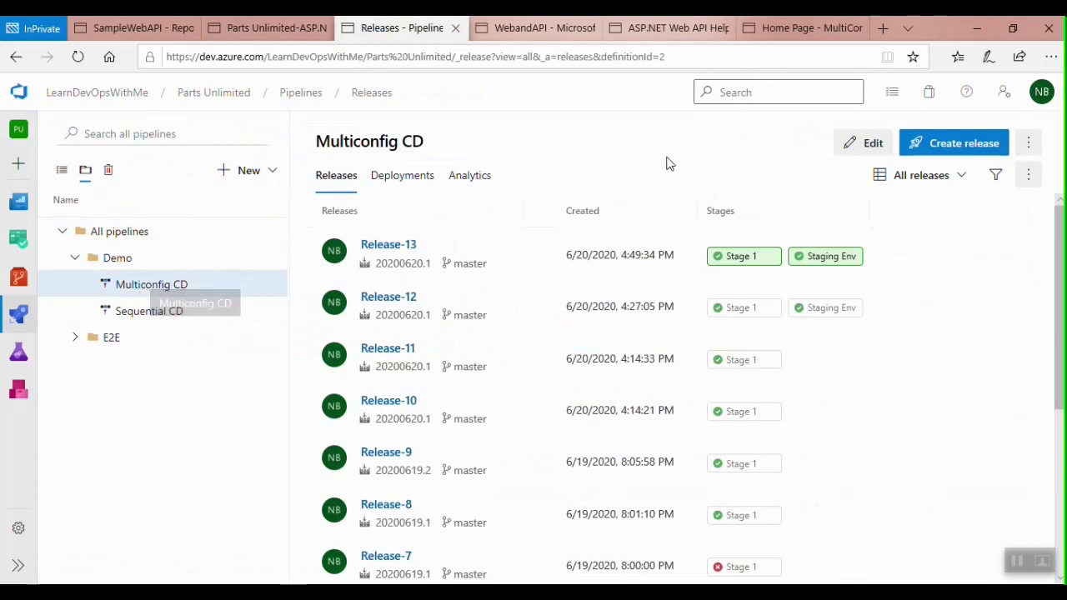
click(869, 143)
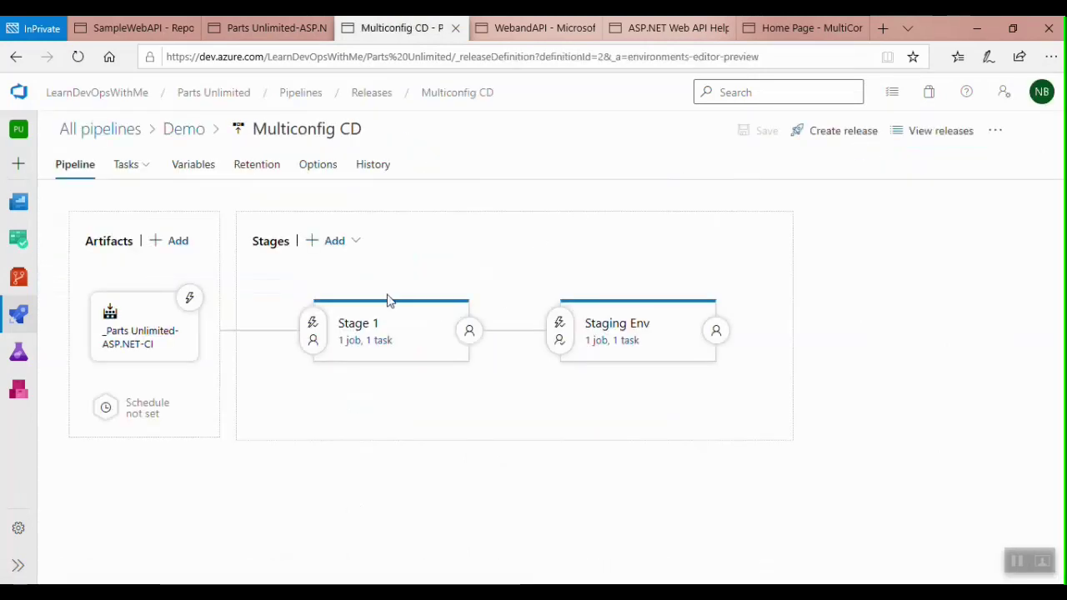
click(360, 342)
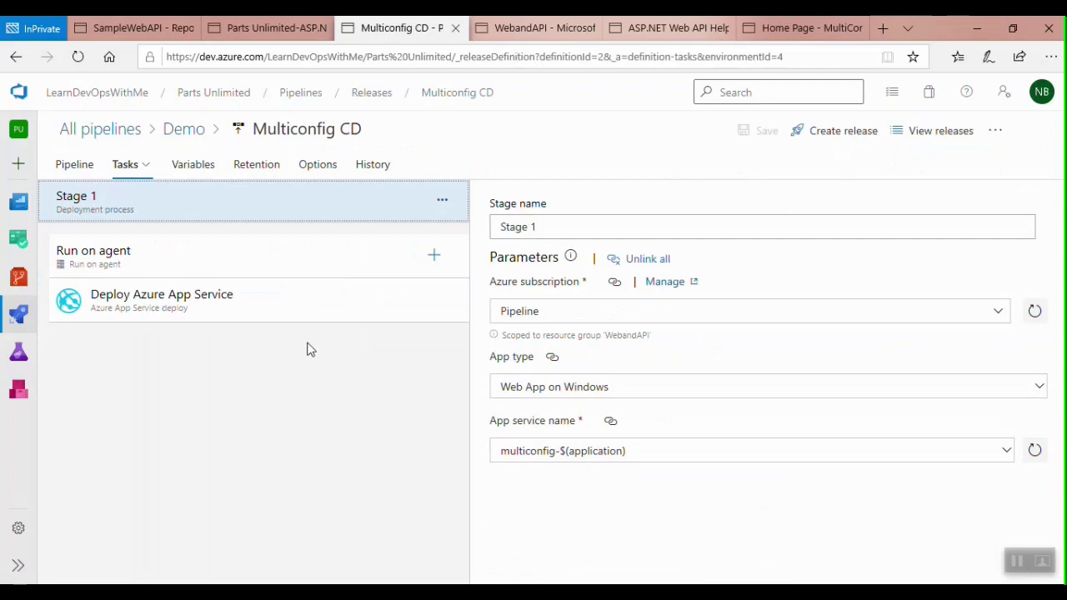
Examine the Deploy Azure App Service task's app name and package path, and the pipeline's application variable.
click(162, 316)
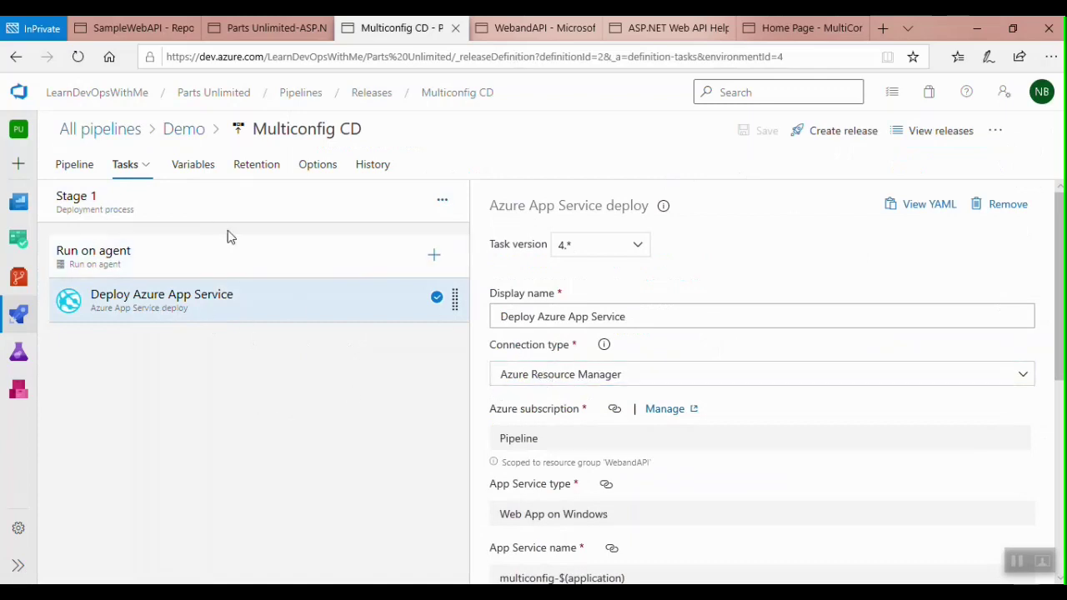
scroll(596, 440, down, 3)
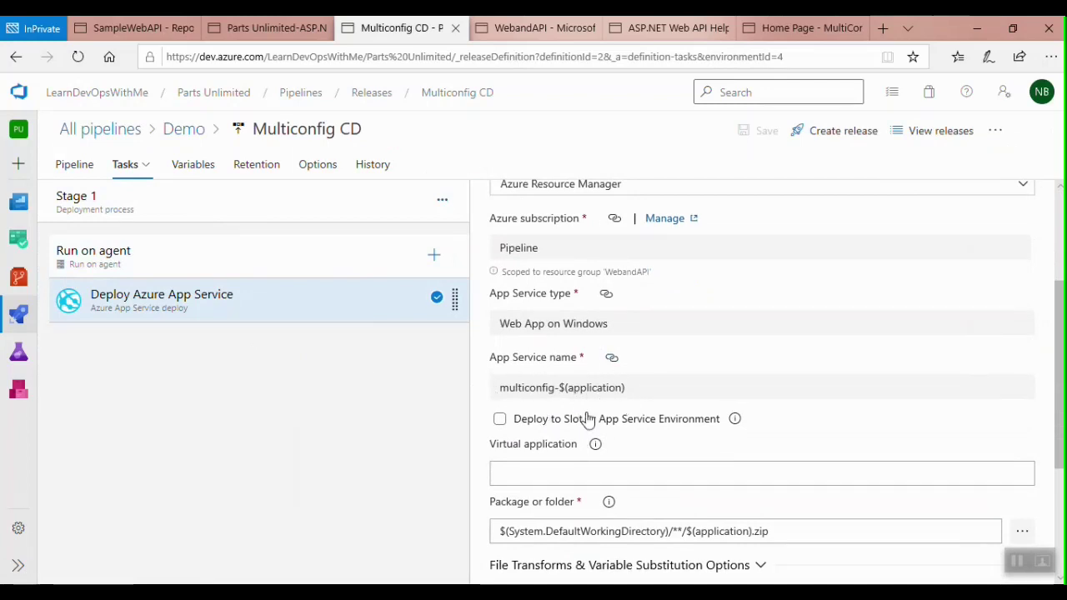
click(196, 168)
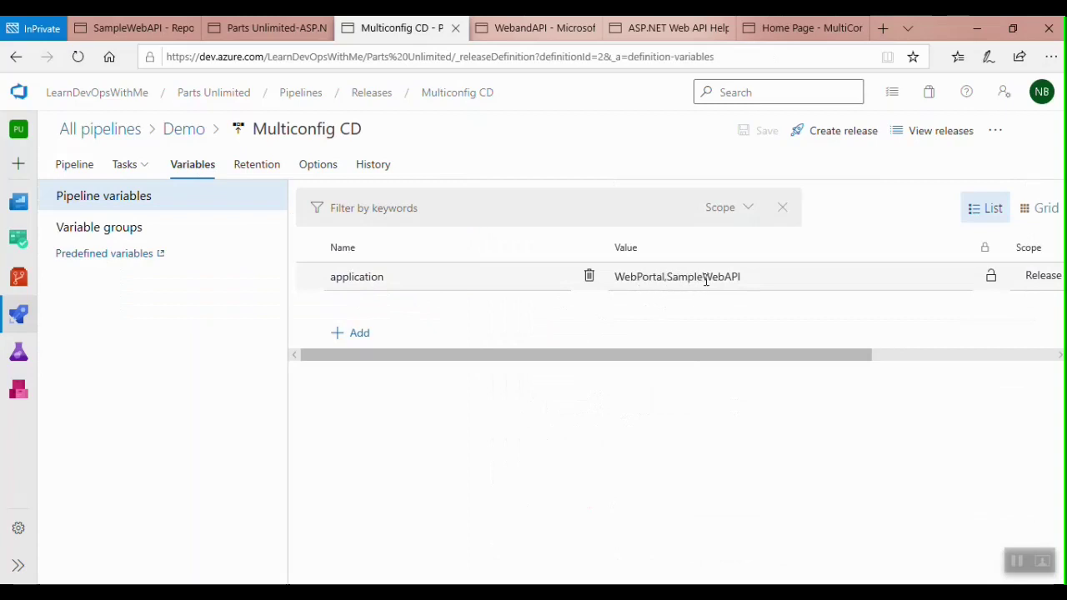
Compare the host names in the web addresses of the deployed SampleWebAPI and WebPortal sites.
click(667, 27)
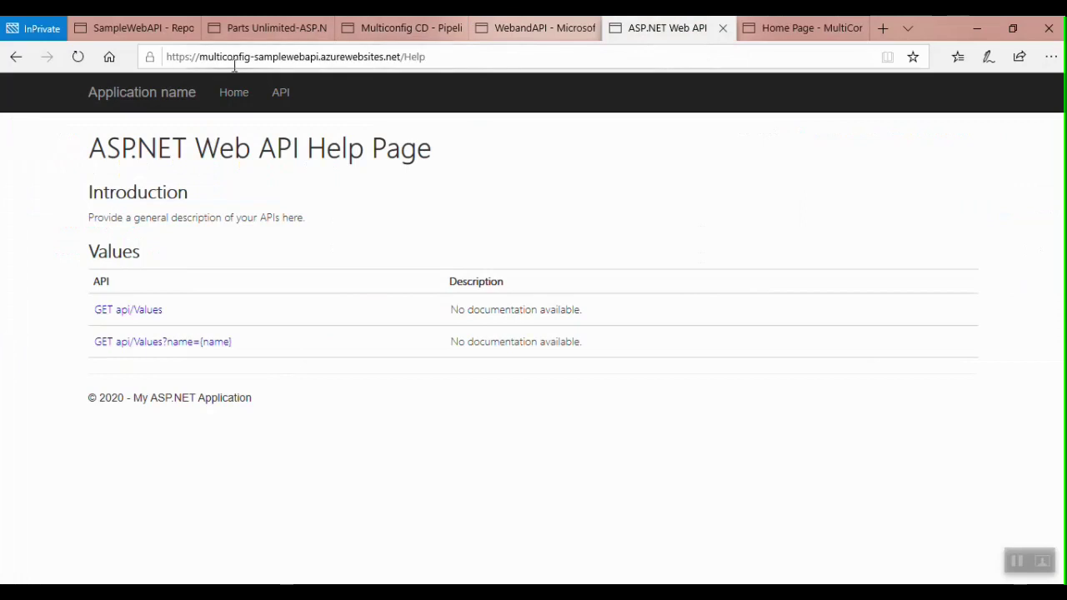
drag(201, 55, 319, 55)
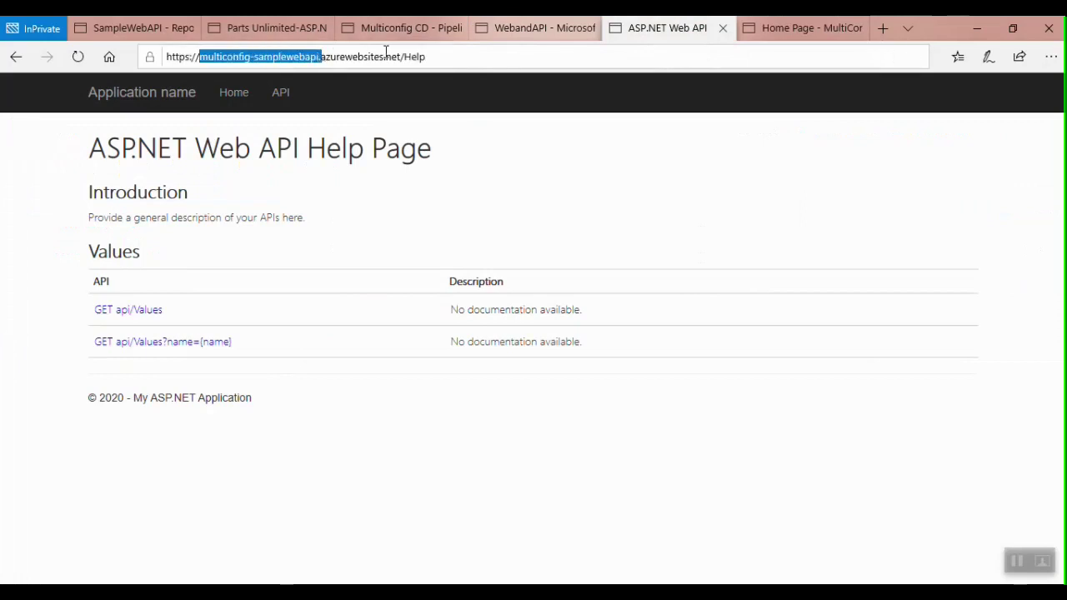
click(792, 31)
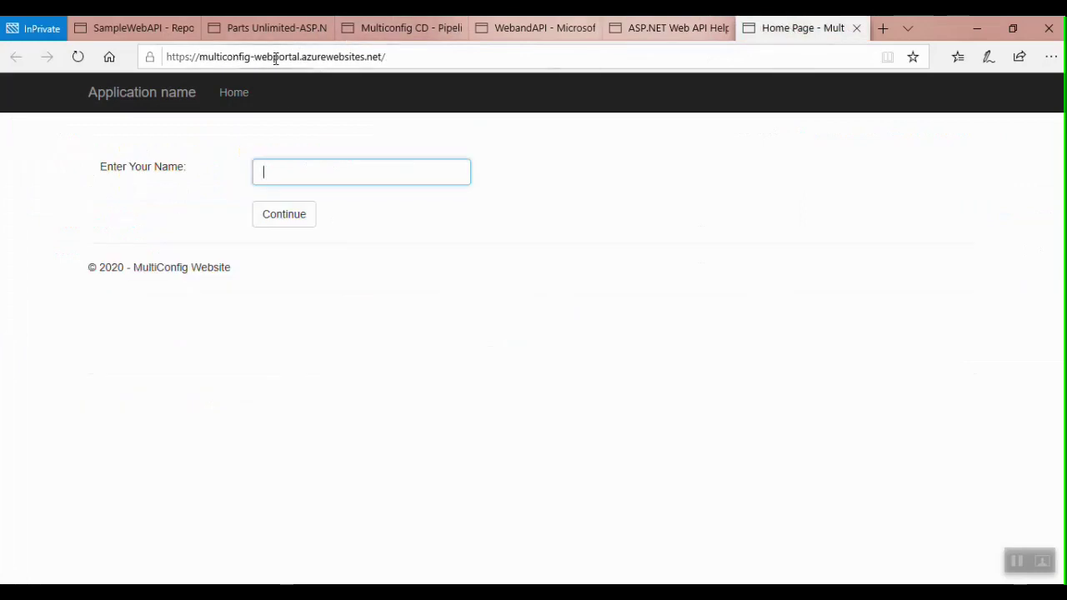
Go back to the Deploy Azure App Service task settings in Stage 1 of the Multiconfig CD pipeline.
click(405, 27)
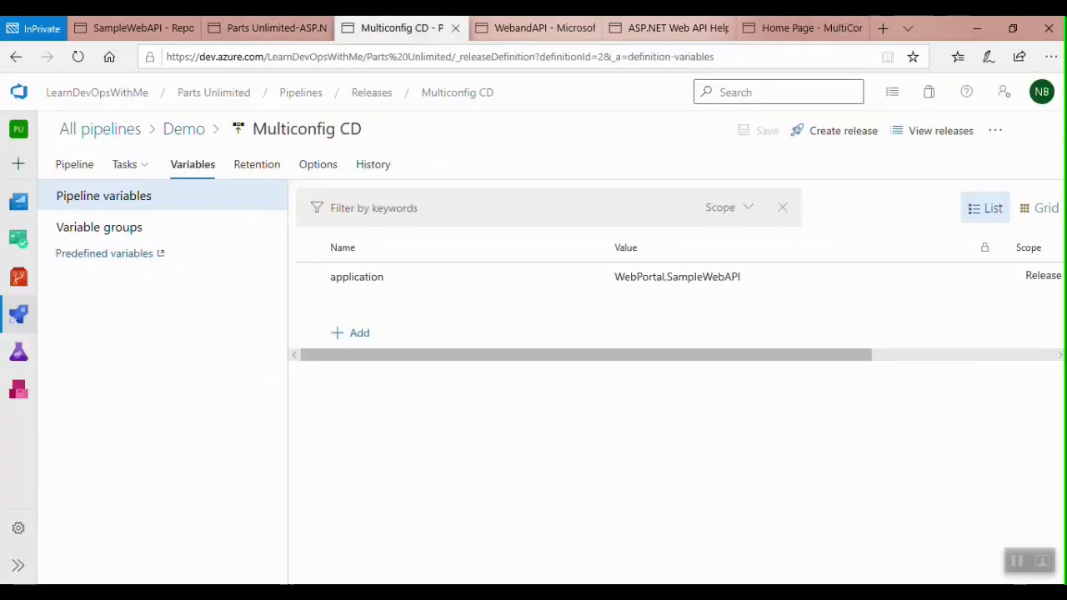
click(125, 166)
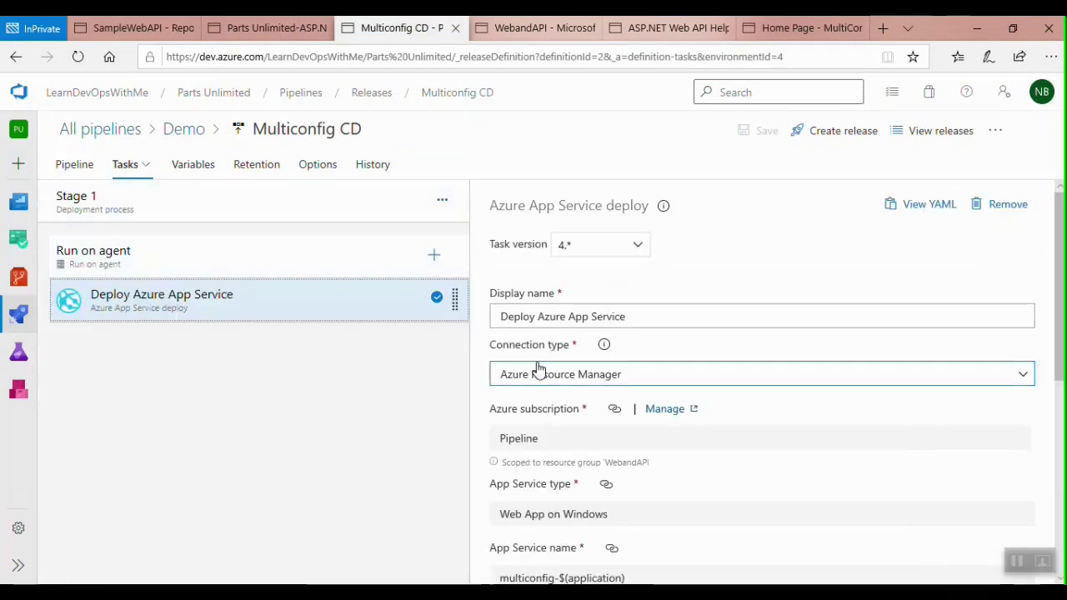
Review the Stage 1 parameters and the Run on agent job's parallelism, multipliers and maximum number of agents.
click(167, 214)
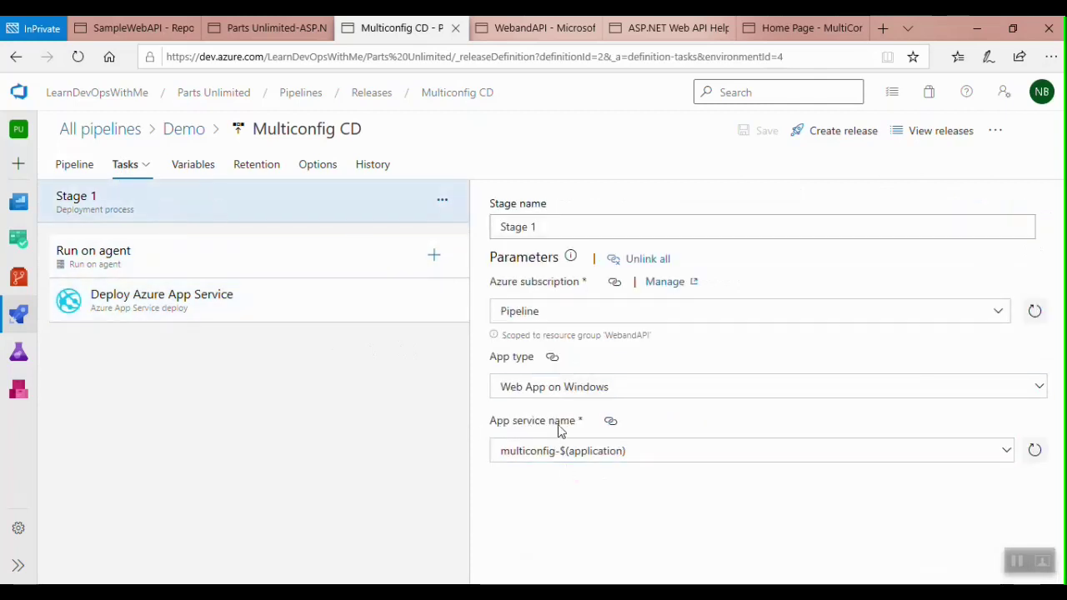
click(151, 276)
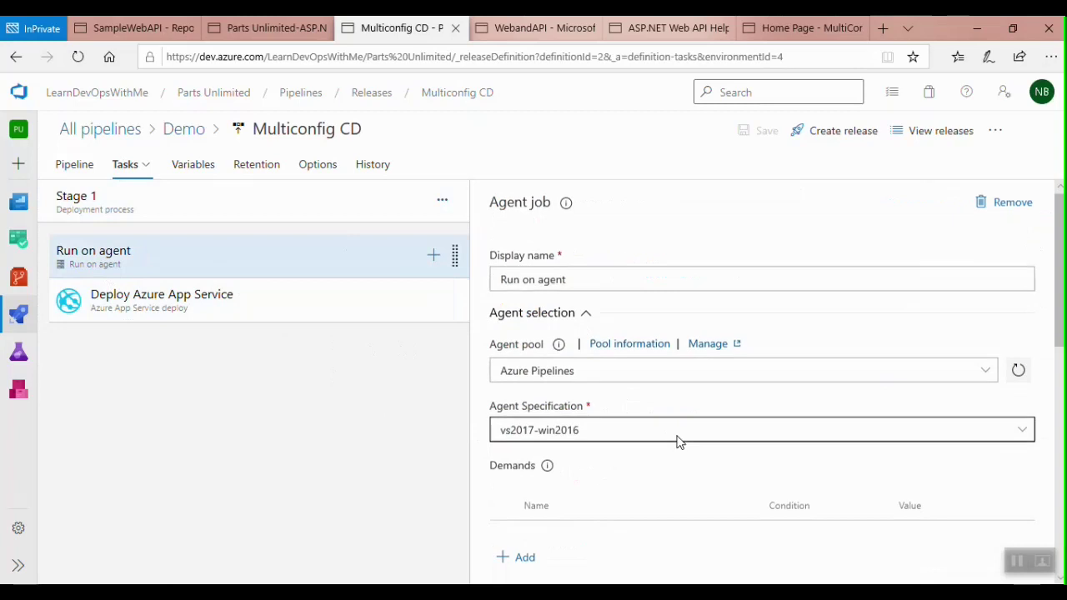
scroll(679, 443, down, 3)
scroll(678, 443, down, 2)
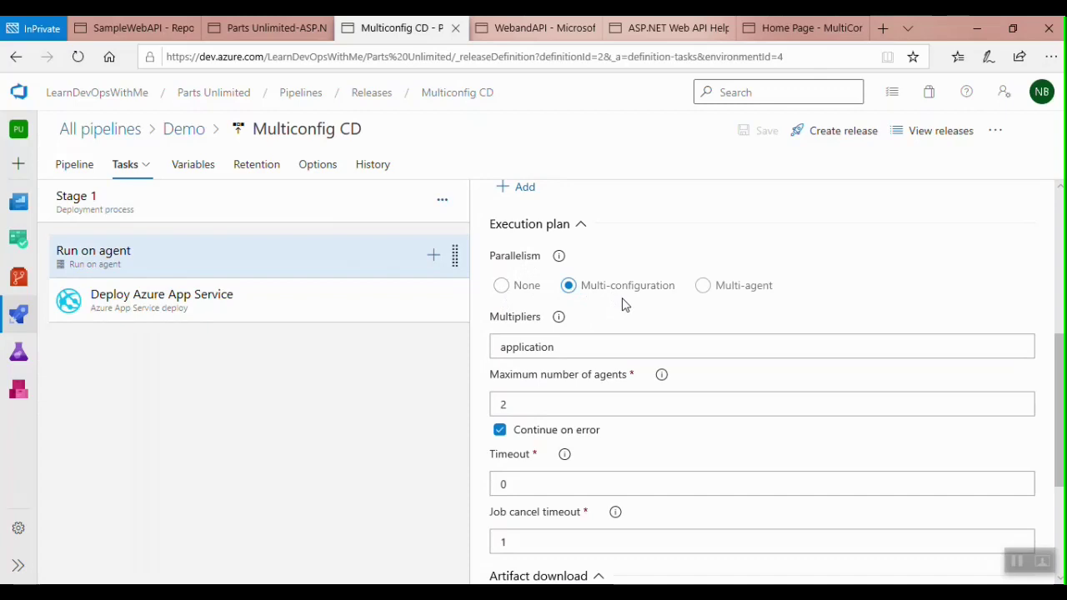
click(513, 404)
double_click(532, 348)
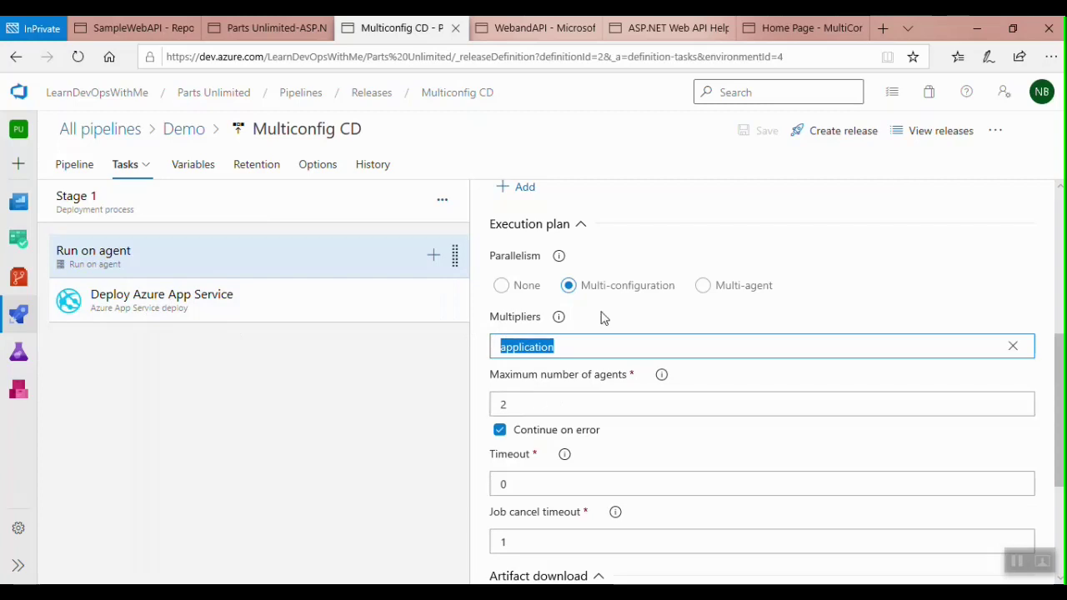
Switch the Run on agent job's parallelism to Multi-agent, and set it back to Multi-configuration.
click(726, 294)
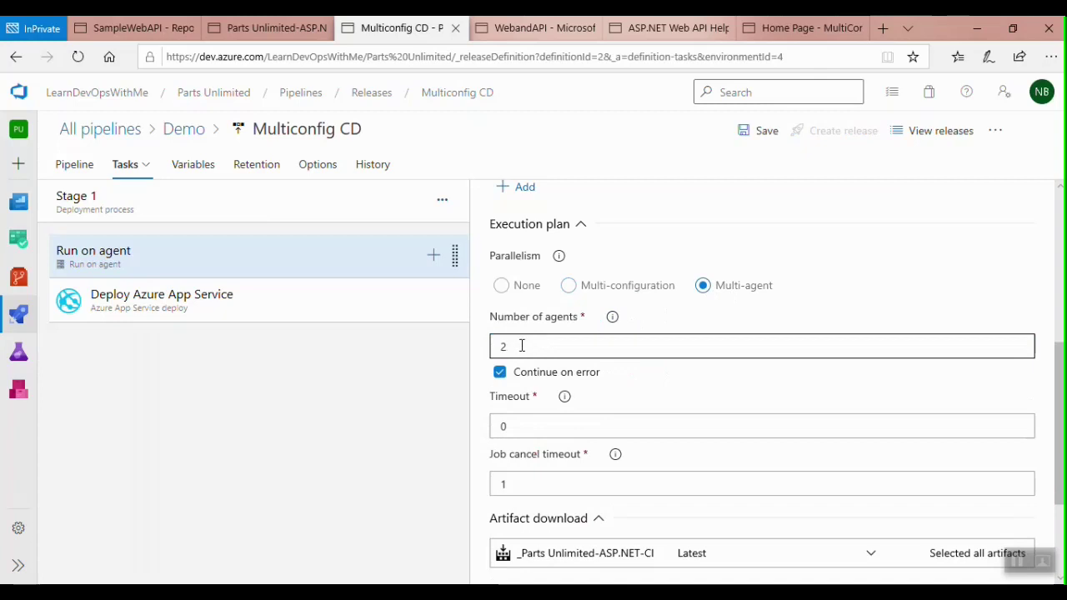
click(568, 290)
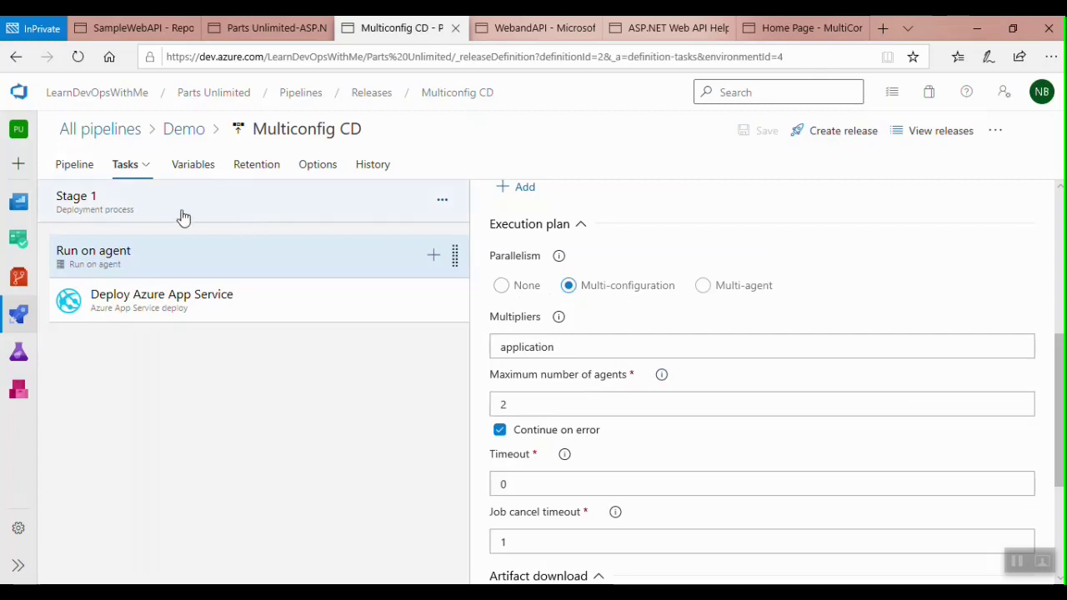
Check the value of the pipeline's application variable and return to the Stage 1 tasks.
click(192, 166)
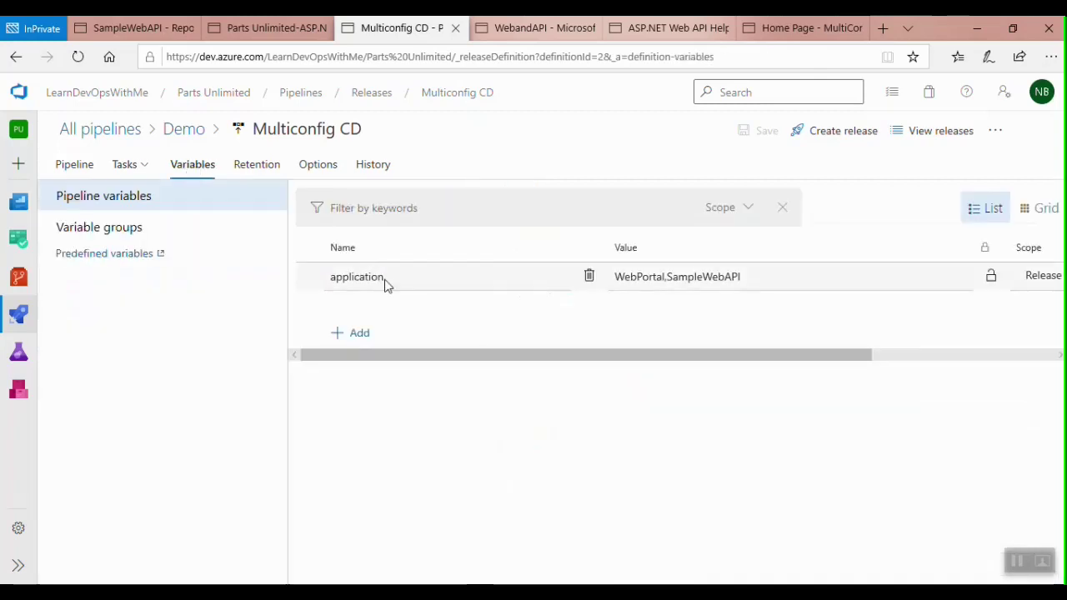
click(125, 164)
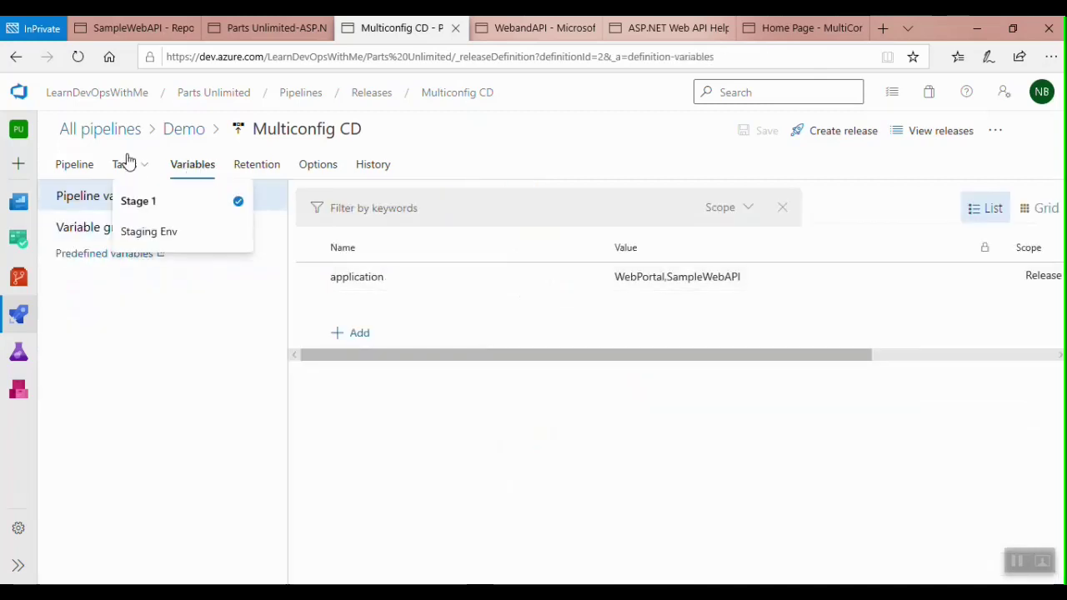
click(134, 202)
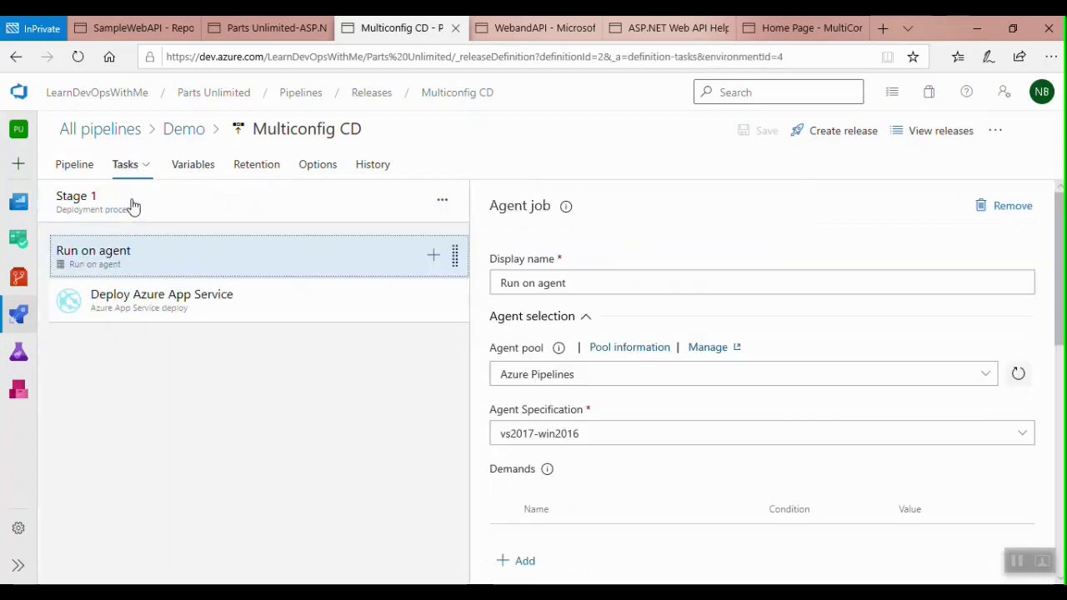
Examine the available App service name choices in the Stage 1 parameters without changing the variable-based name.
click(97, 215)
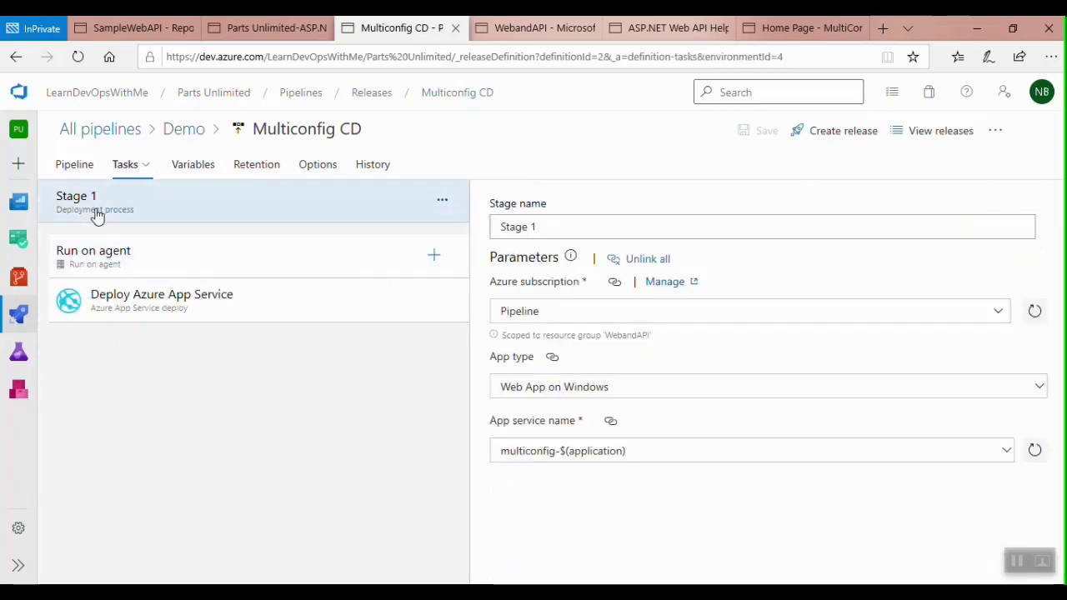
drag(95, 214, 422, 298)
click(421, 355)
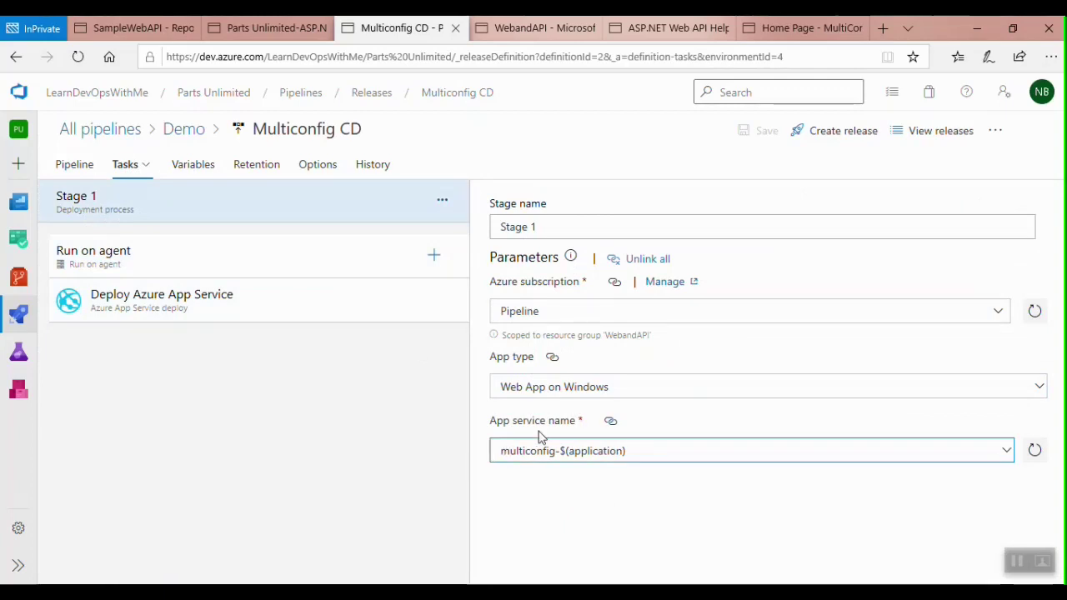
click(1005, 453)
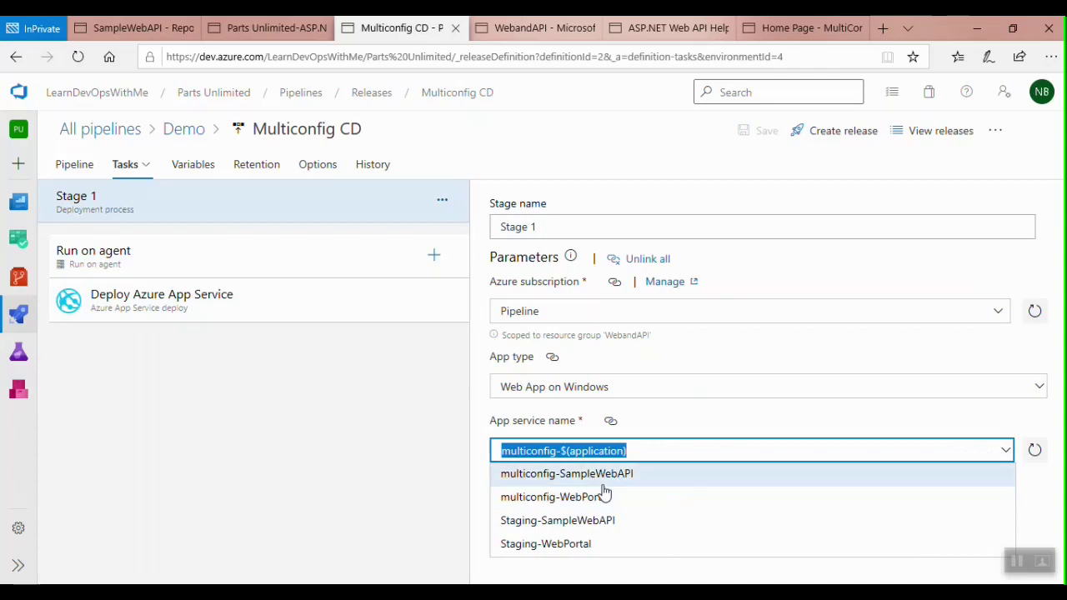
click(726, 419)
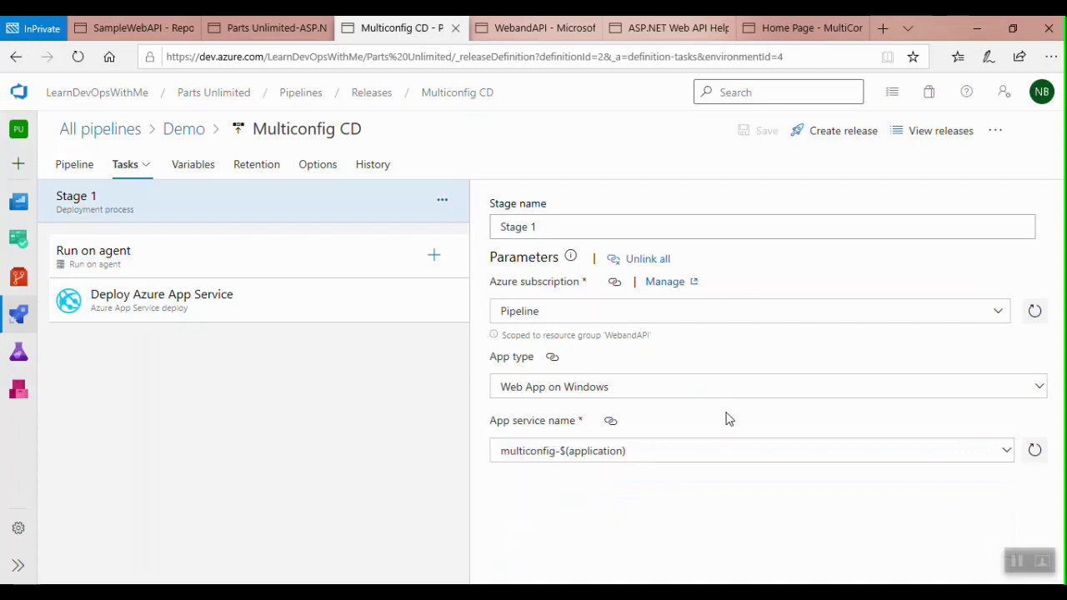
click(557, 451)
text(-)
Inspect the multiplier and maximum number of agents in the Run on agent job's execution plan.
click(96, 258)
scroll(696, 472, down, 3)
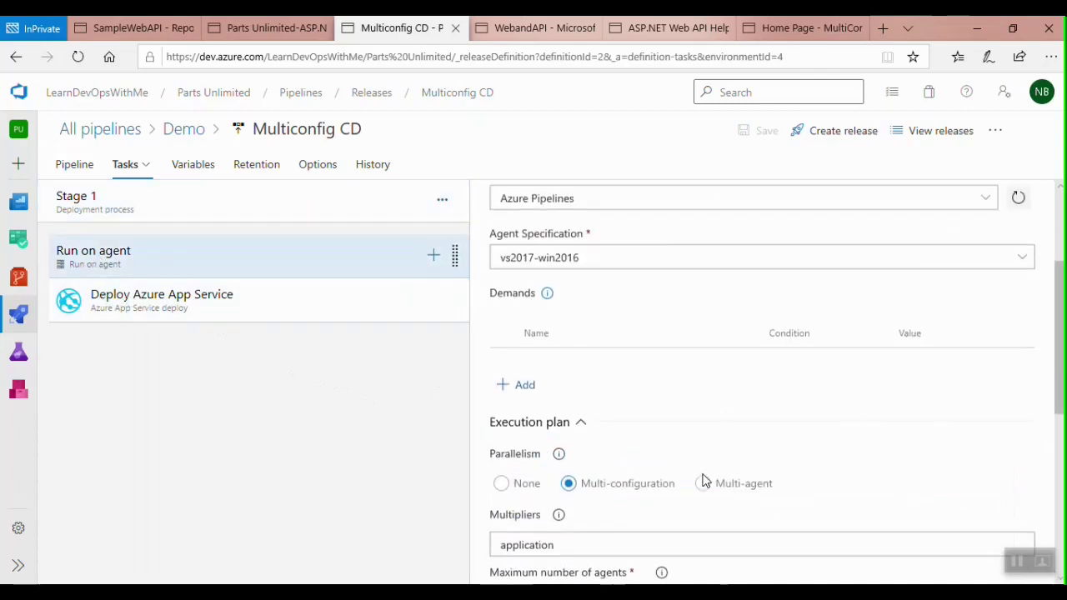
click(511, 442)
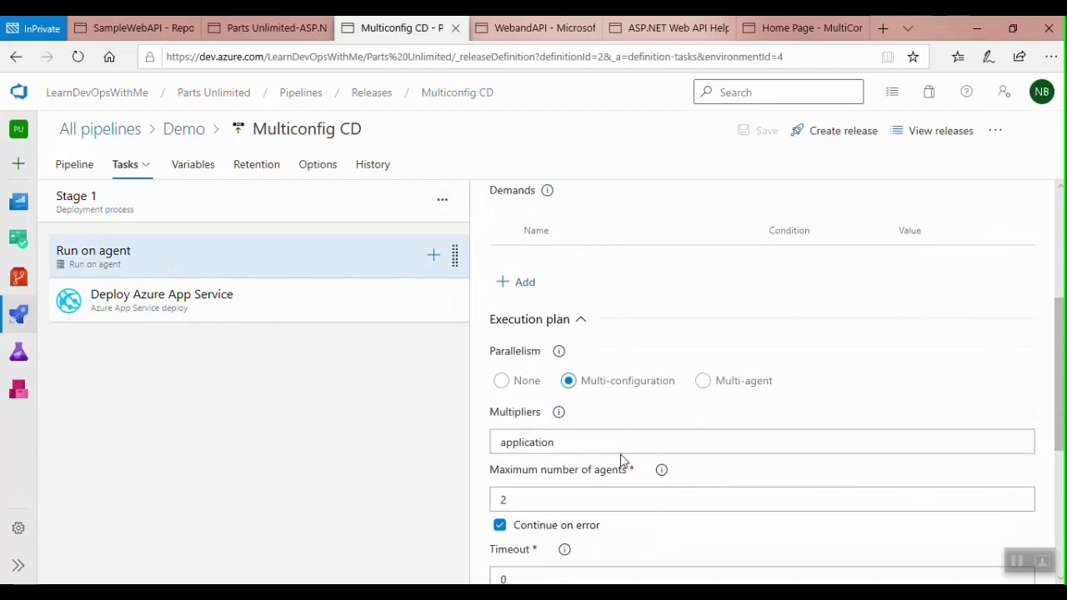
scroll(625, 460, down, 1)
click(537, 425)
drag(510, 423, 500, 423)
click(500, 423)
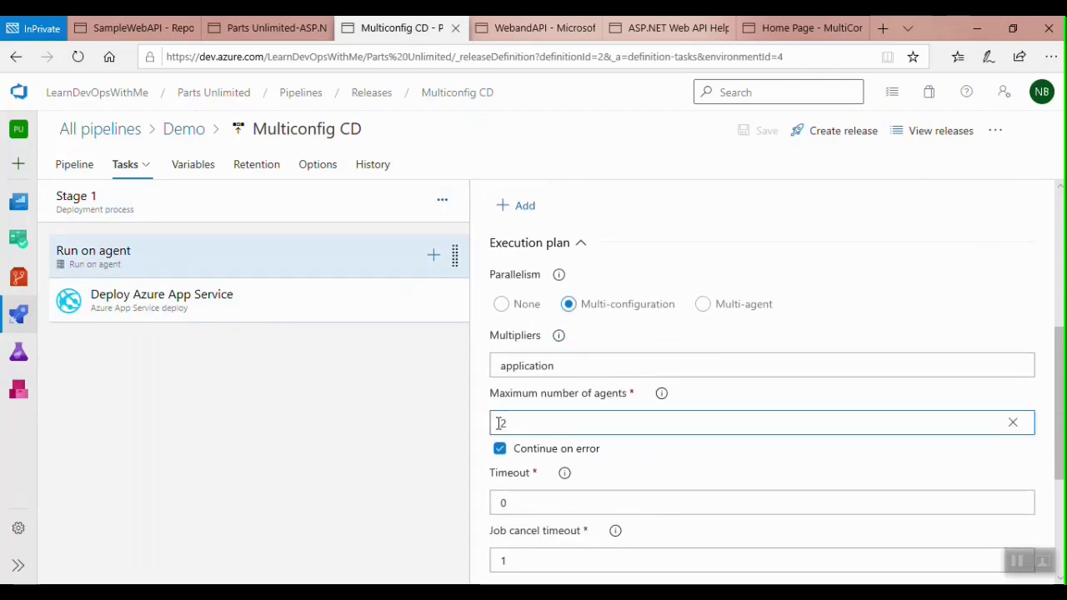
click(528, 365)
double_click(530, 371)
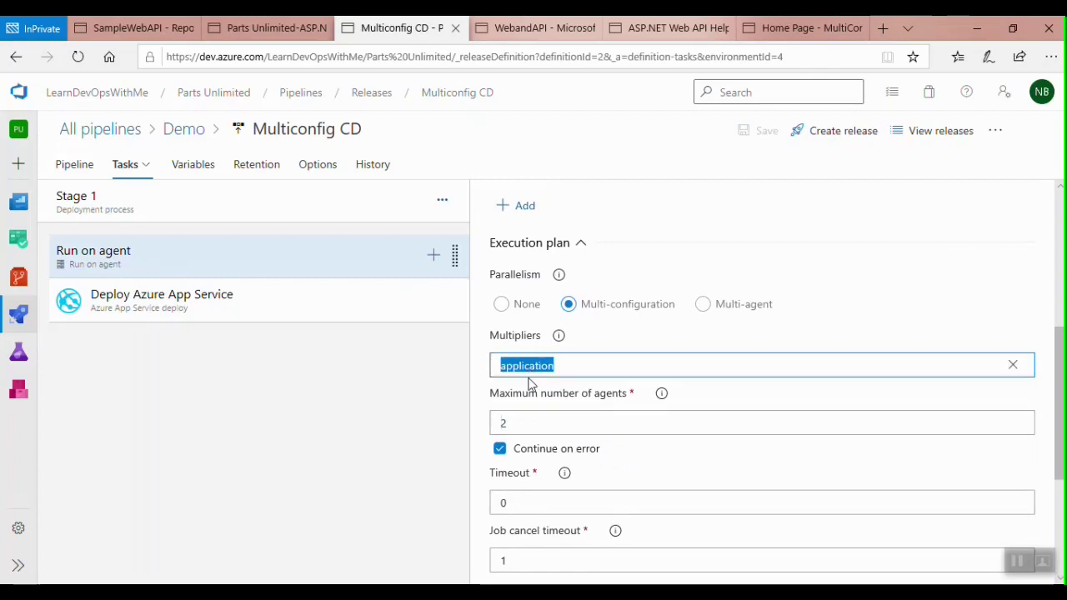
click(517, 430)
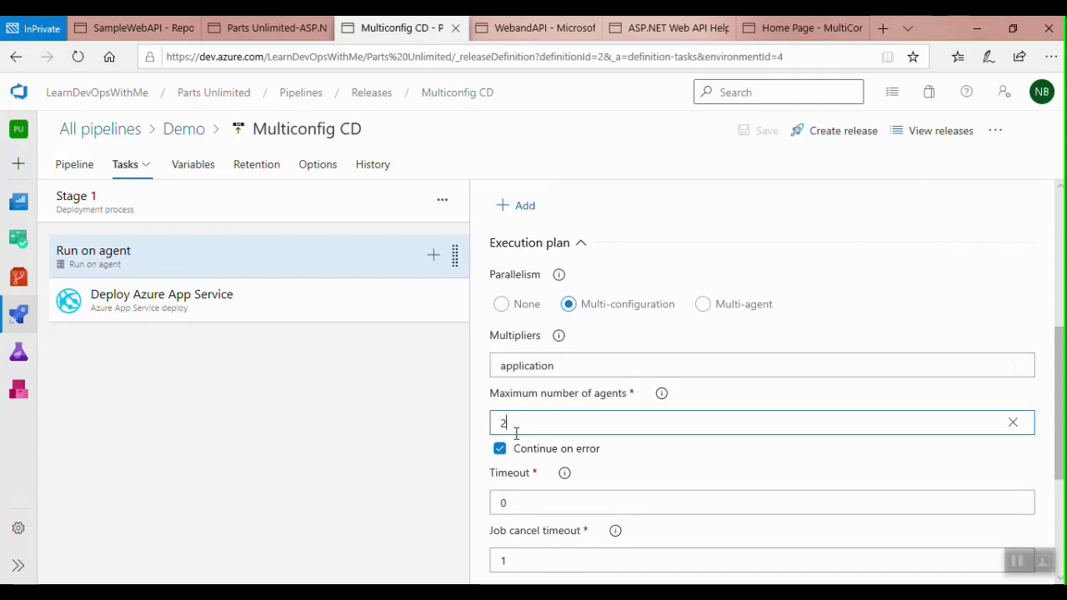
Review the App Service name and the package path in the Deploy Azure App Service task.
click(137, 307)
scroll(684, 470, down, 3)
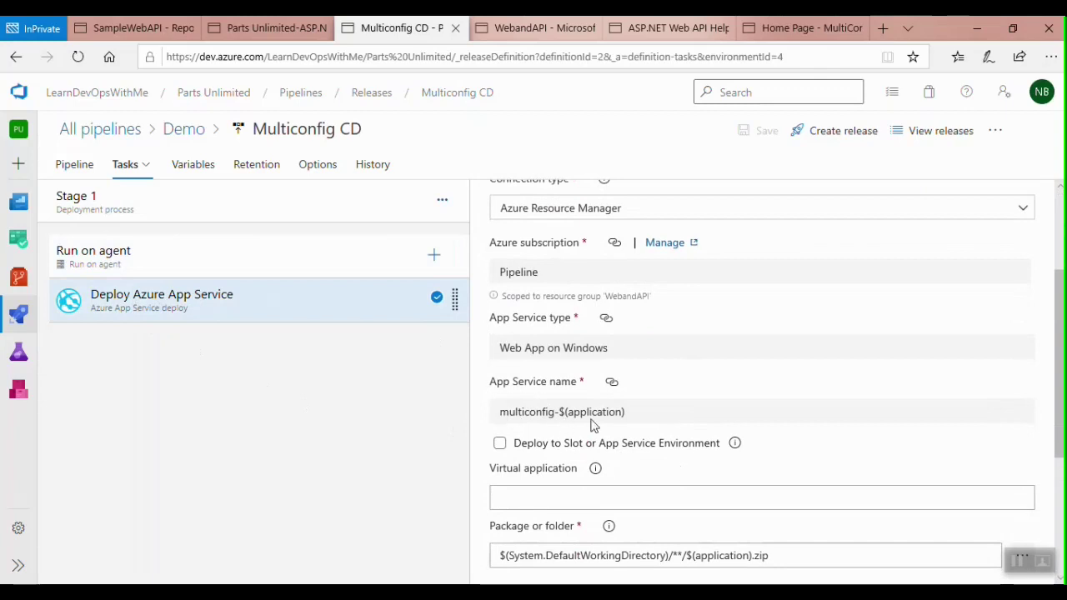
scroll(621, 425, down, 2)
click(624, 432)
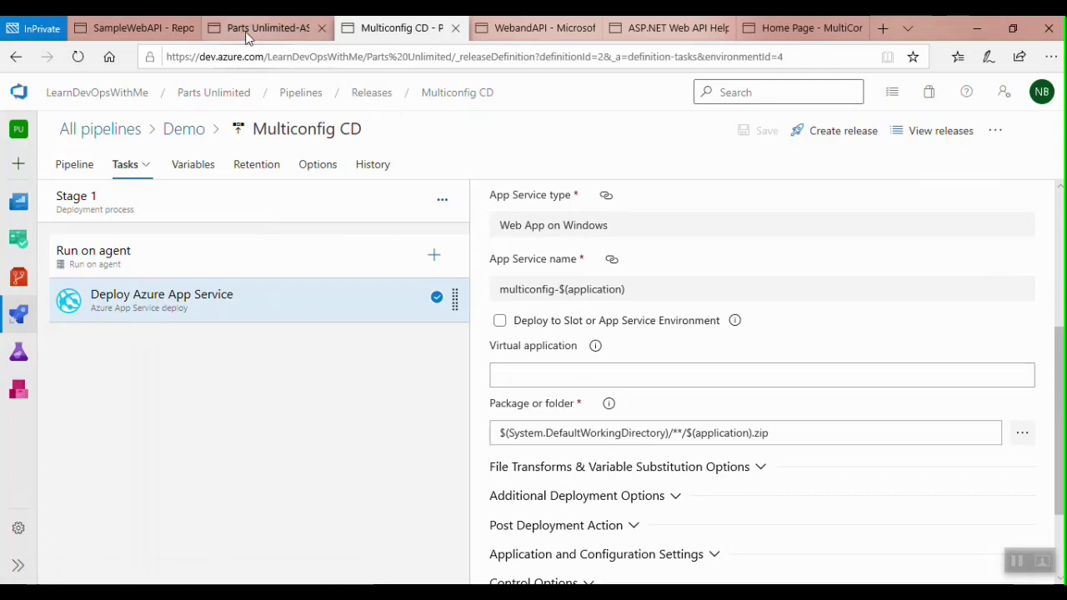
Open run #20200620.1 of the Parts Unlimited-ASP.NET-CI build and list the files in its published drop artifact.
click(267, 27)
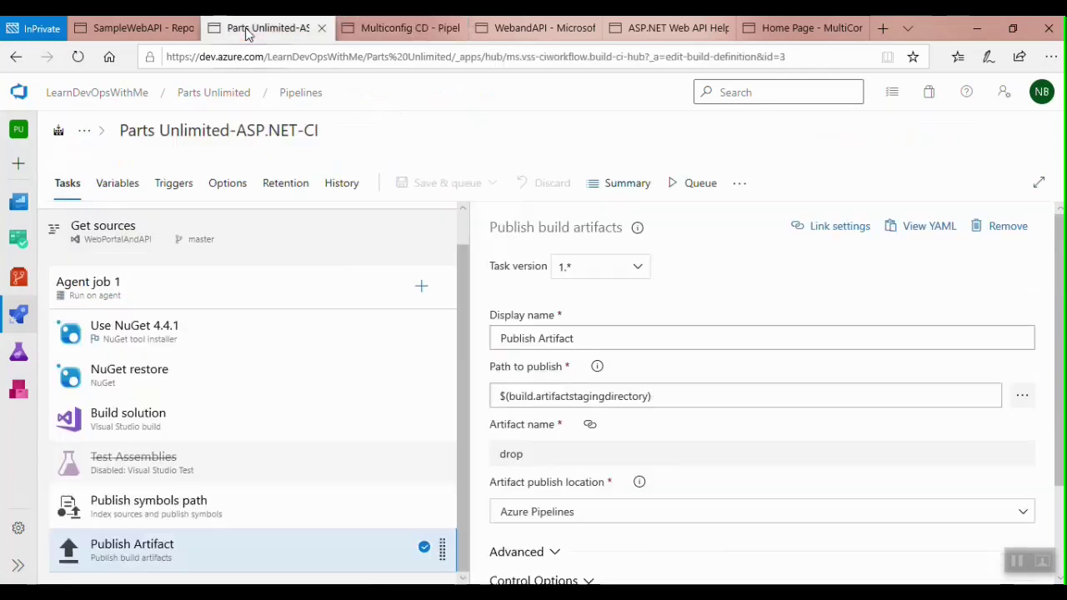
ctrl+click(623, 188)
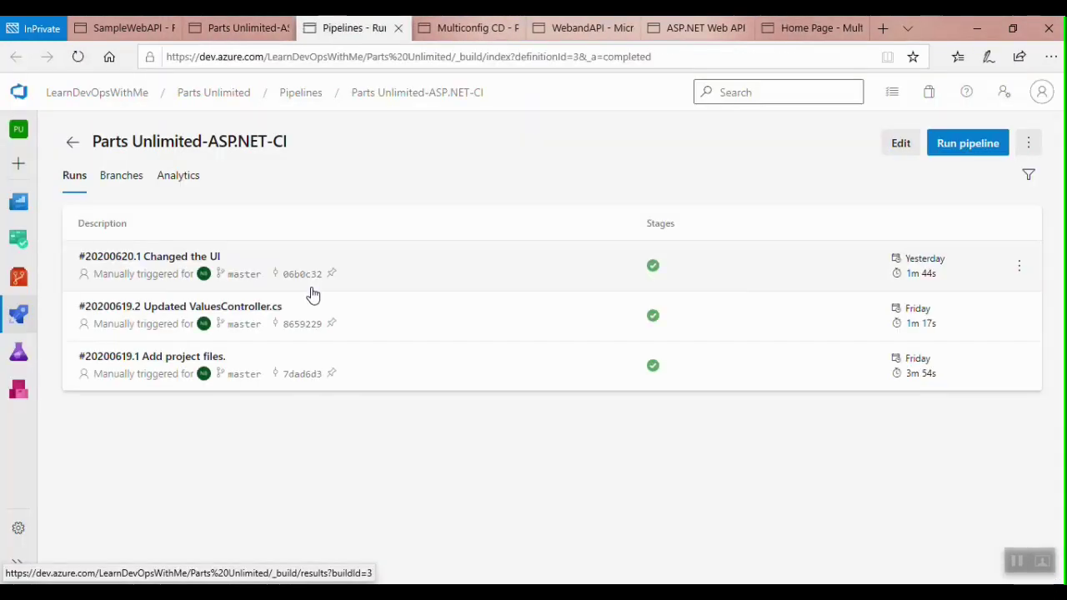
click(177, 260)
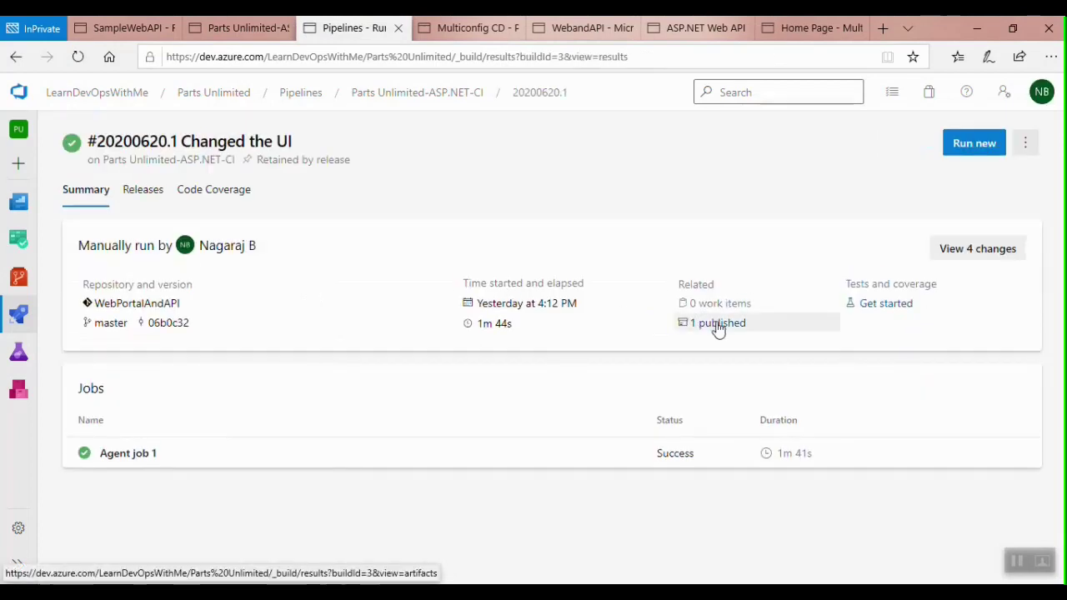
click(717, 325)
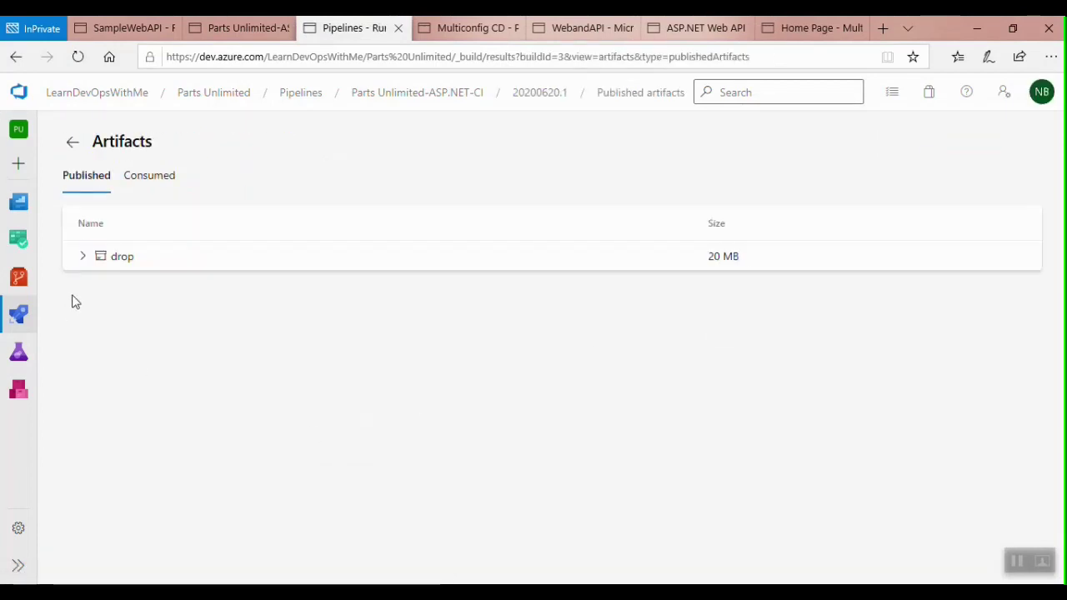
click(81, 258)
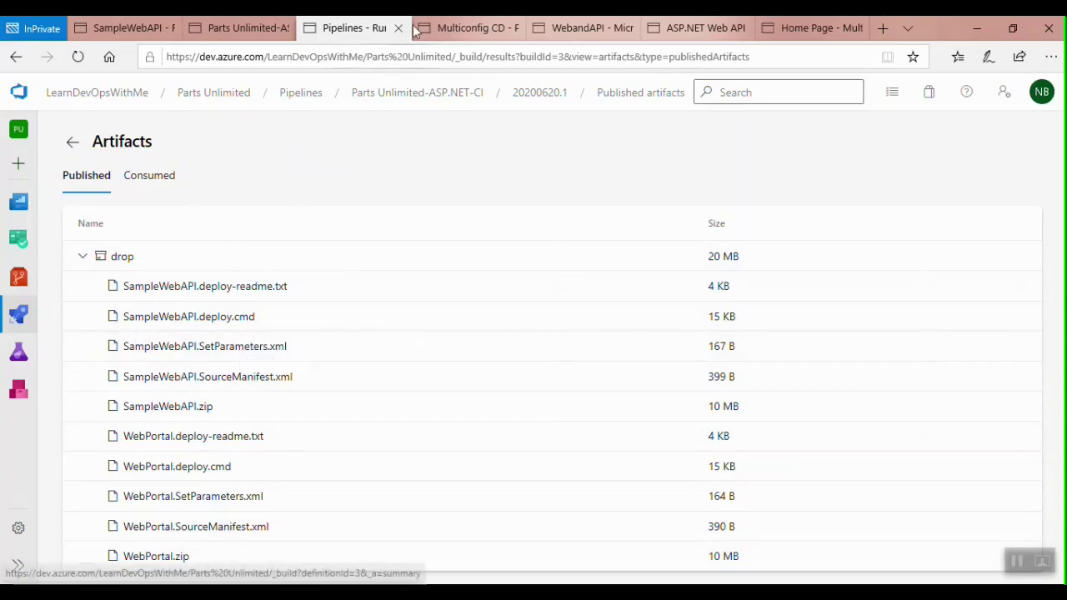
Compare the application variable in the Multiconfig CD deploy task's package path with the app services in the WebandAPI resource group.
click(471, 27)
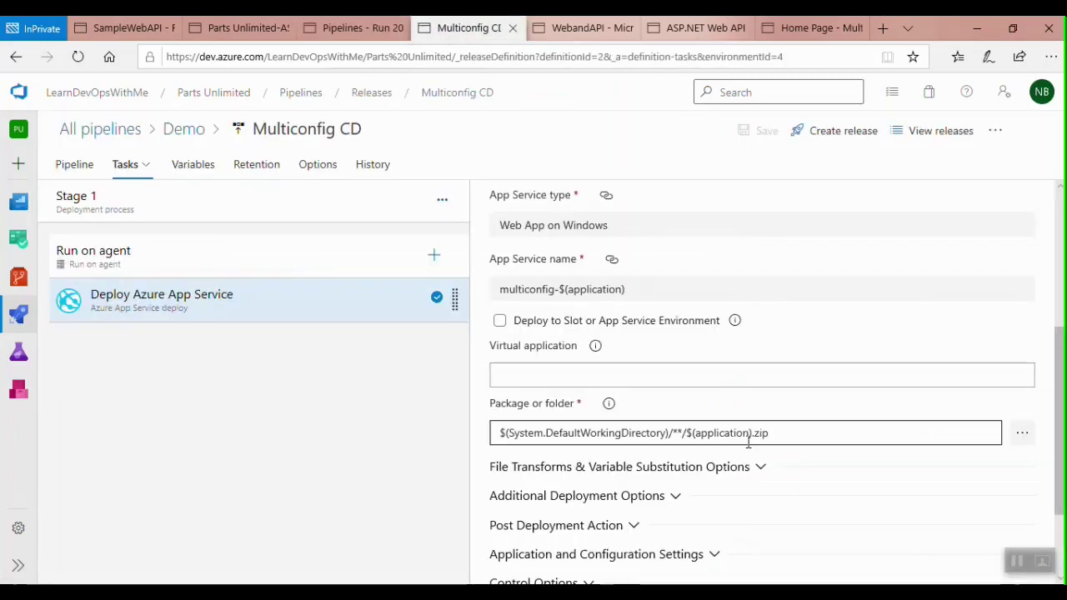
double_click(698, 434)
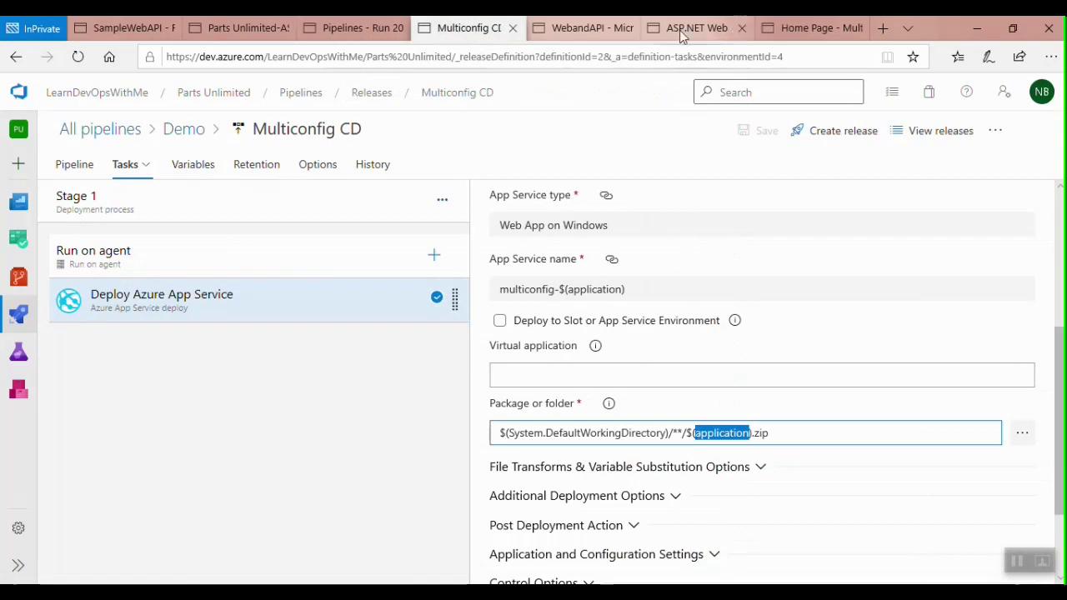
click(577, 28)
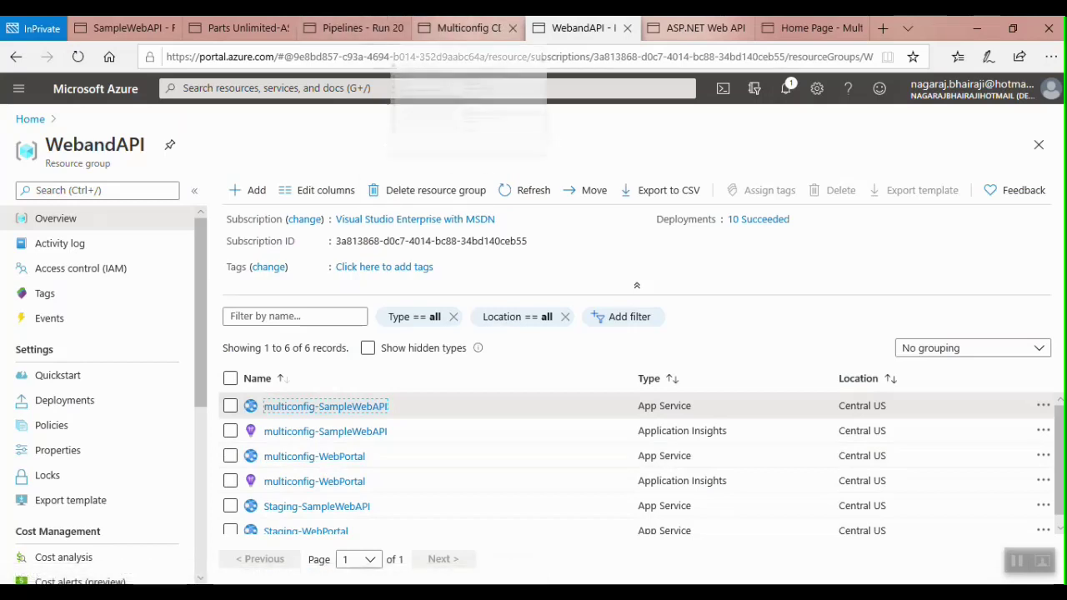
mouse_move(467, 29)
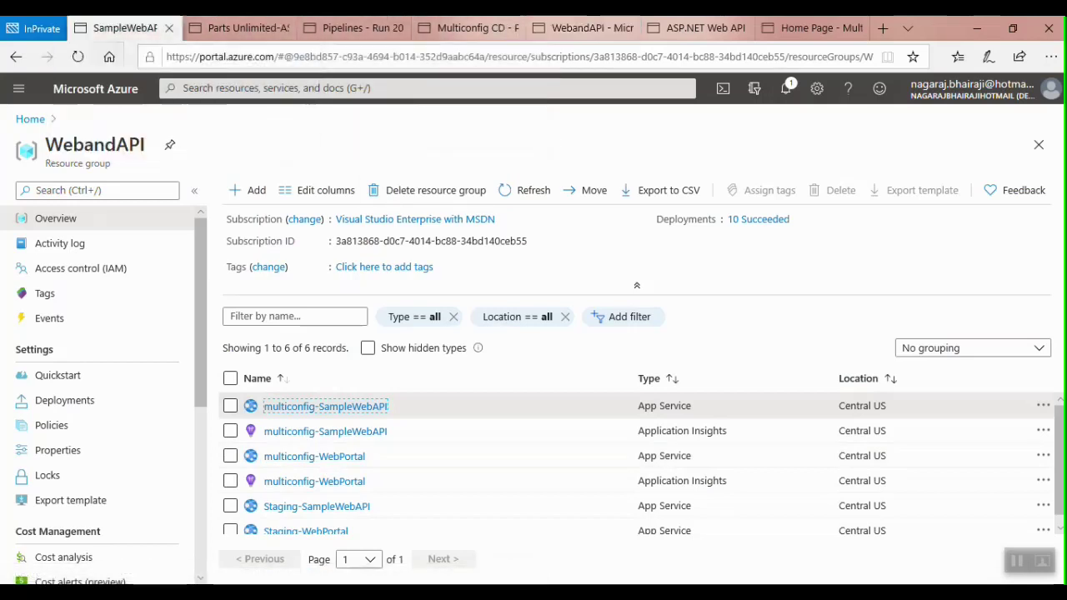
Examine the parallel job limits for private and public projects in the Parts Unlimited project settings, and return to the project overview.
click(125, 28)
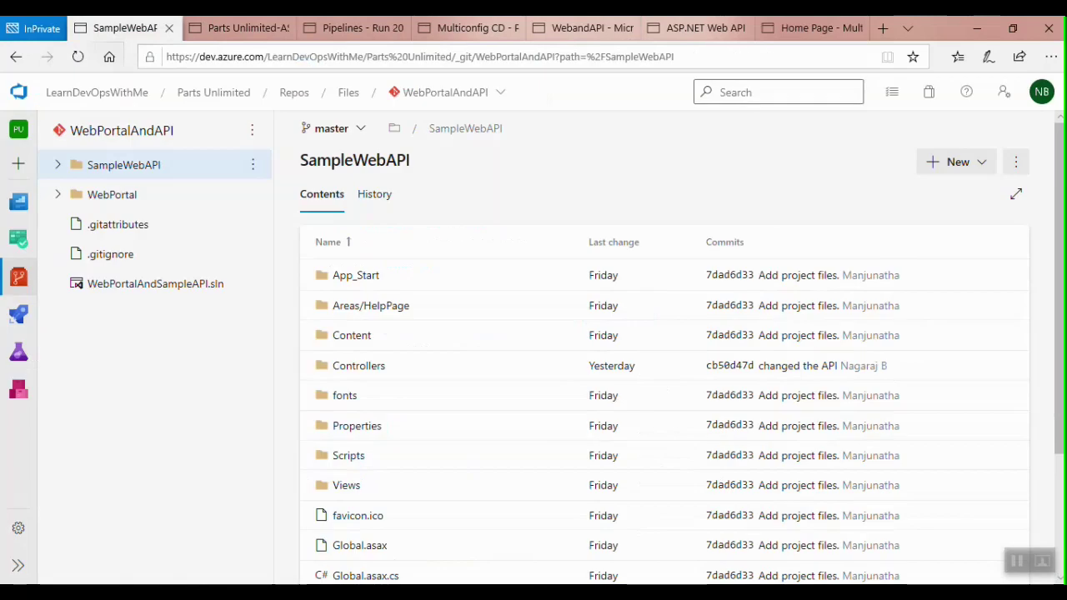
click(20, 536)
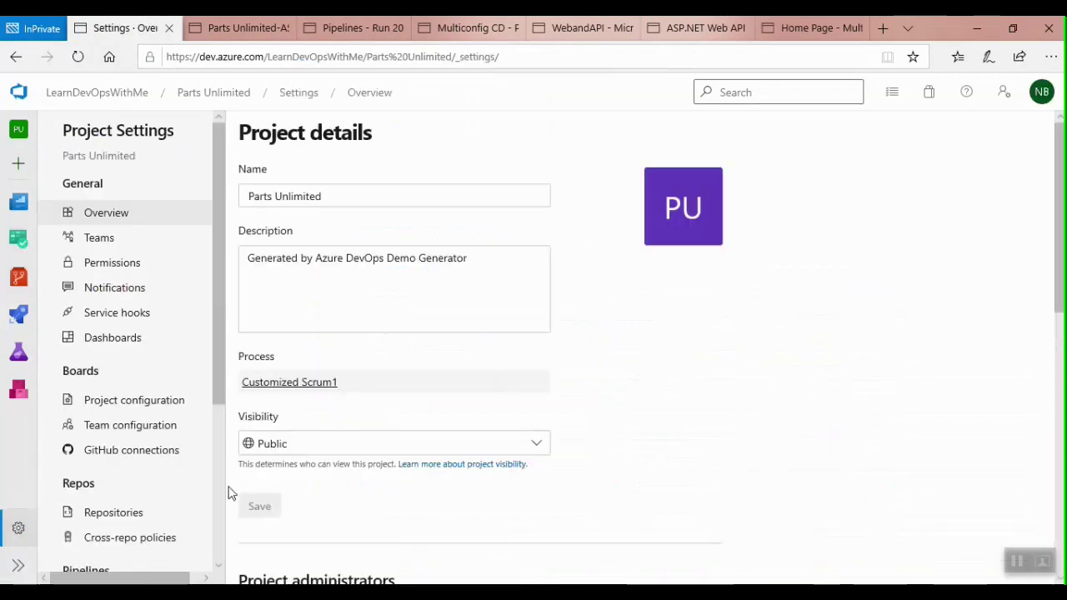
scroll(221, 495, down, 3)
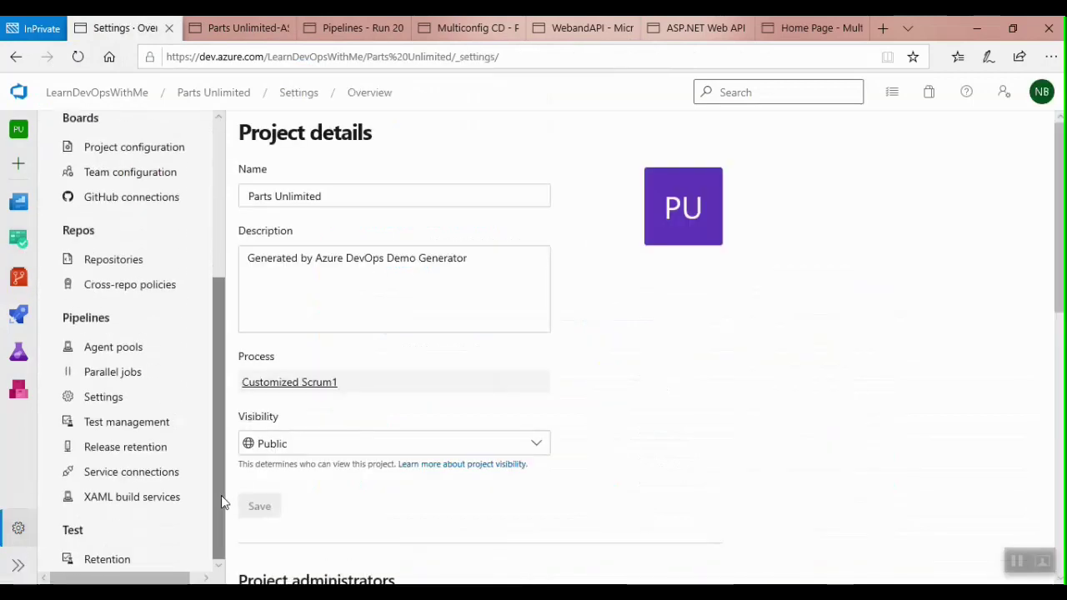
click(126, 377)
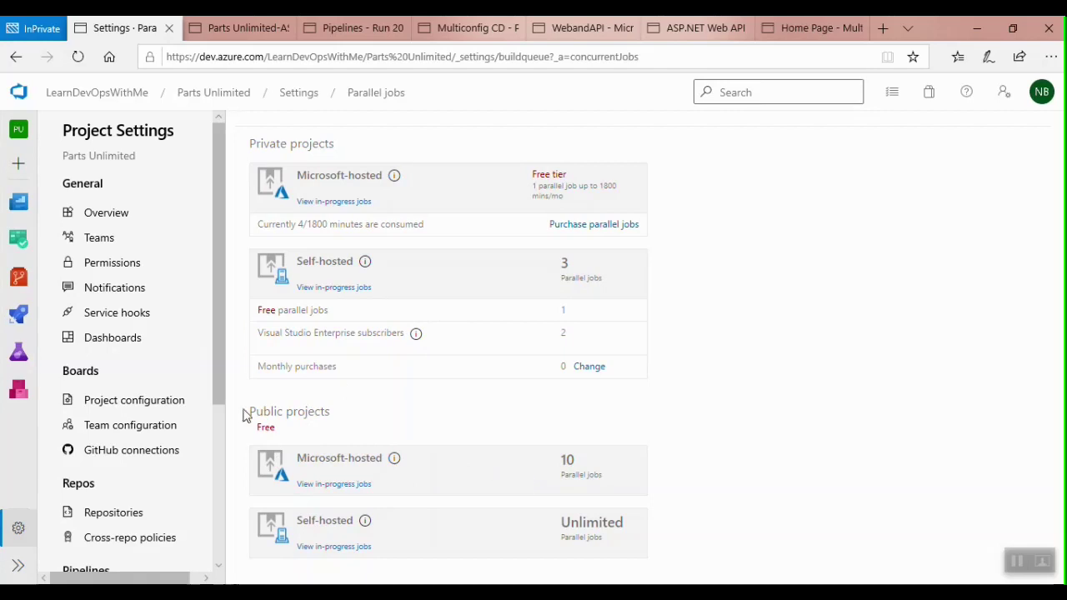
scroll(197, 277, down, 1)
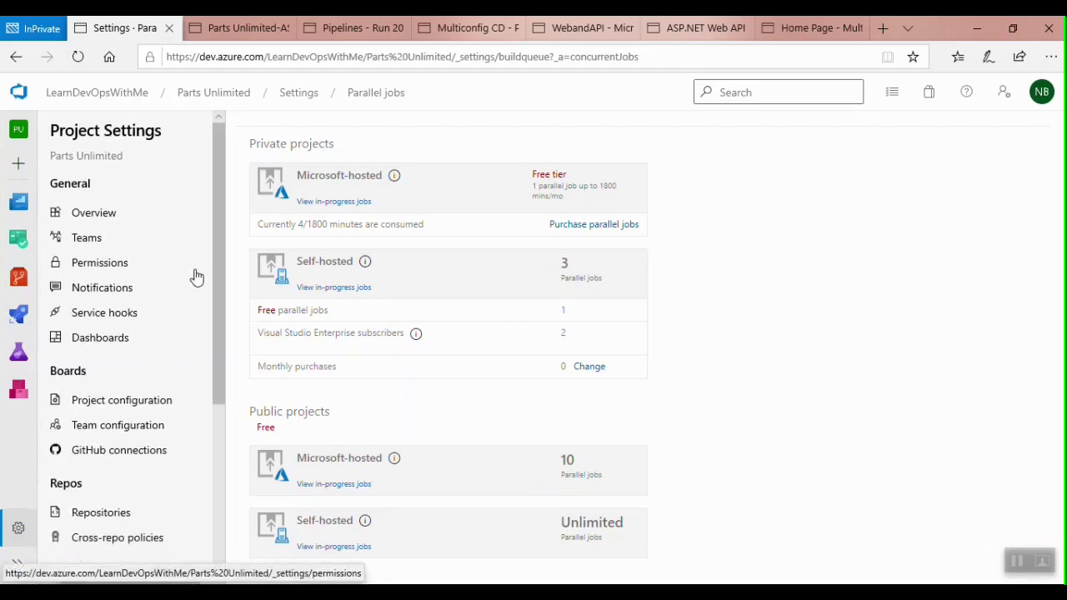
click(100, 214)
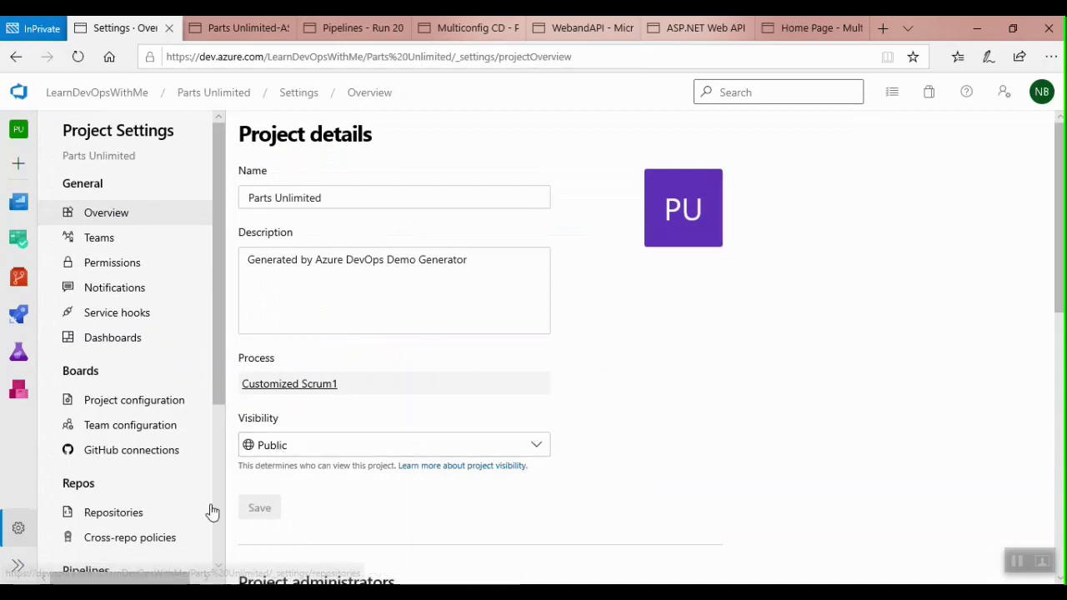
Open the parallel job limits again in the Parts Unlimited project settings.
scroll(203, 500, down, 3)
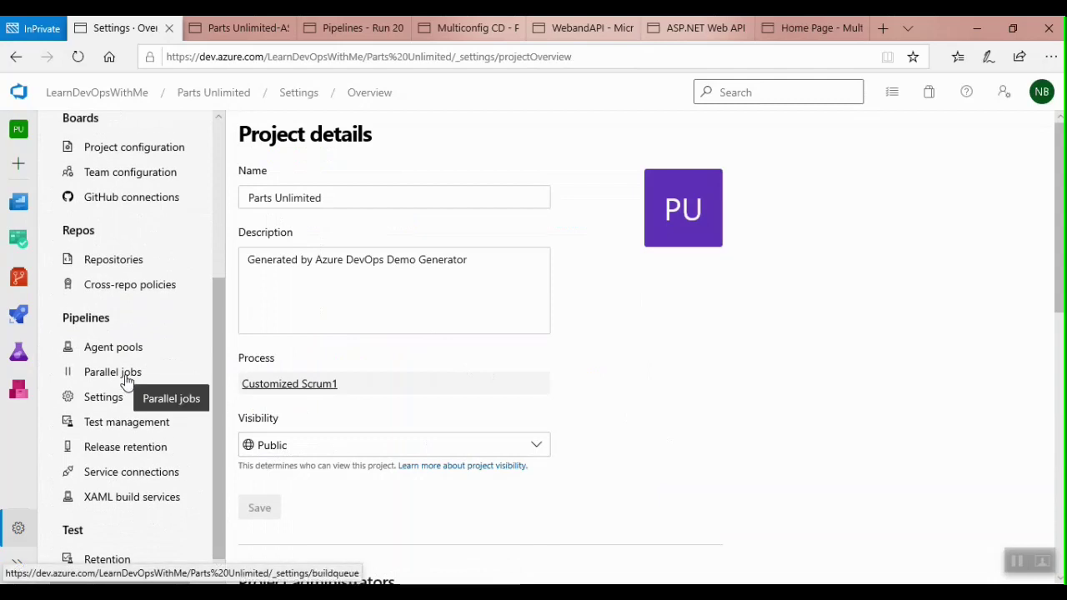
click(126, 381)
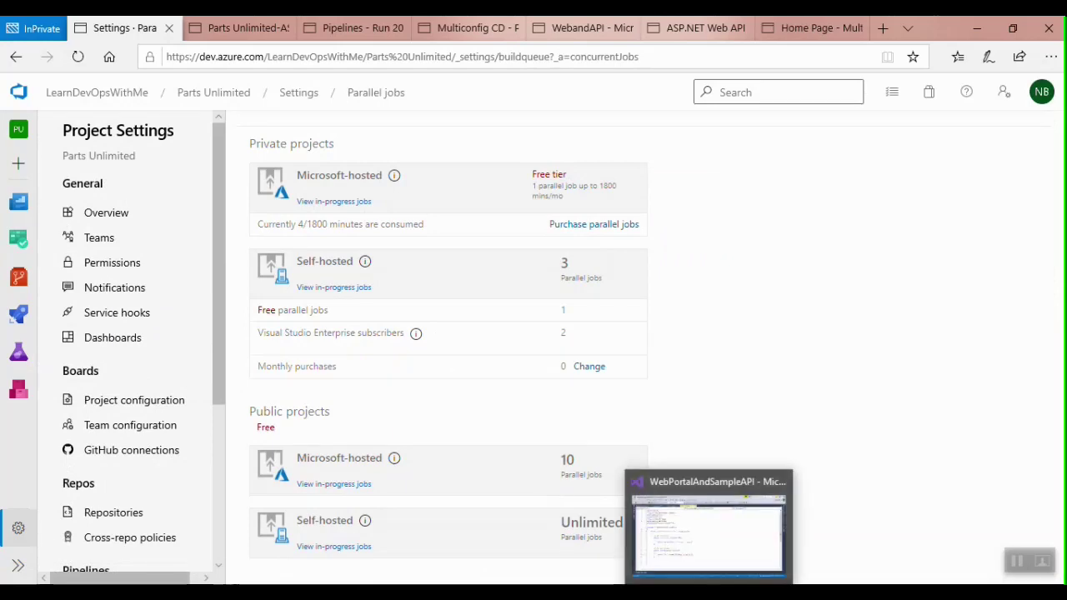
Switch to Visual Studio and review the WebPortalAndAPI repository connection and the WebPortal project's files in the solution.
click(708, 534)
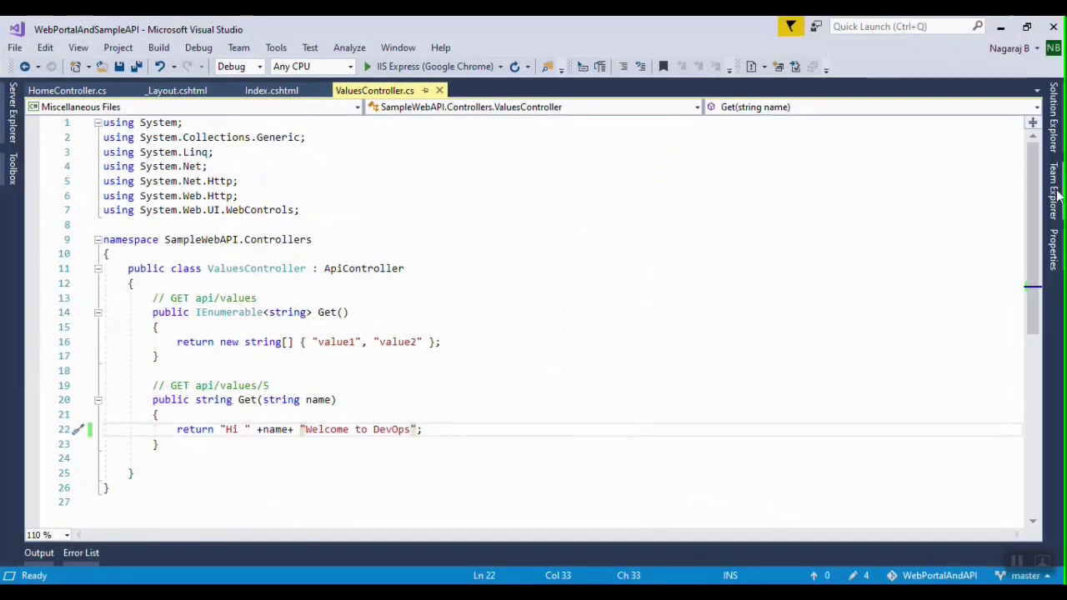
click(1054, 190)
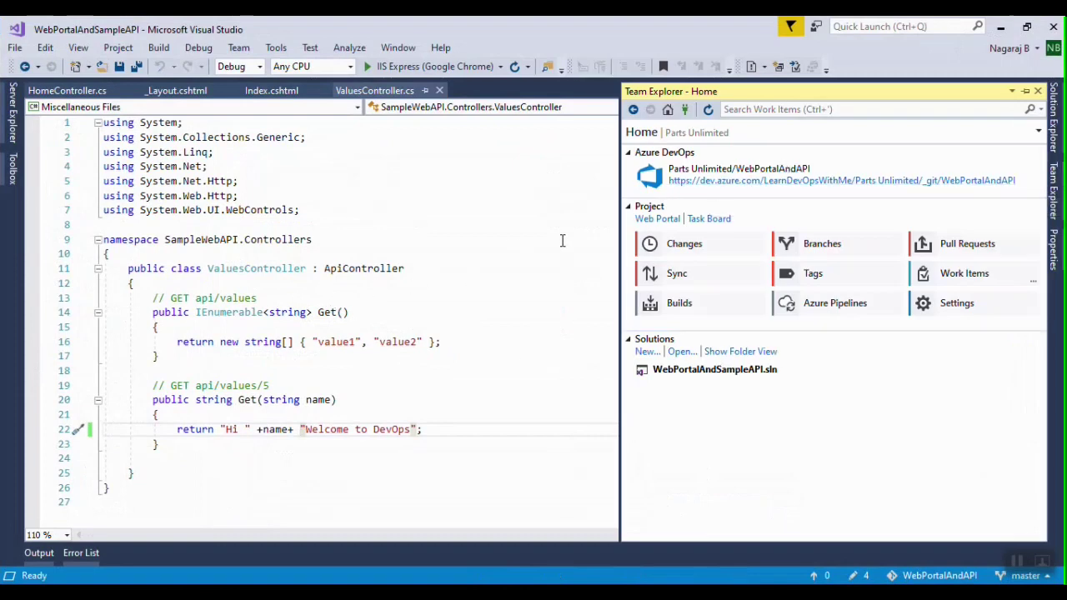
click(1054, 131)
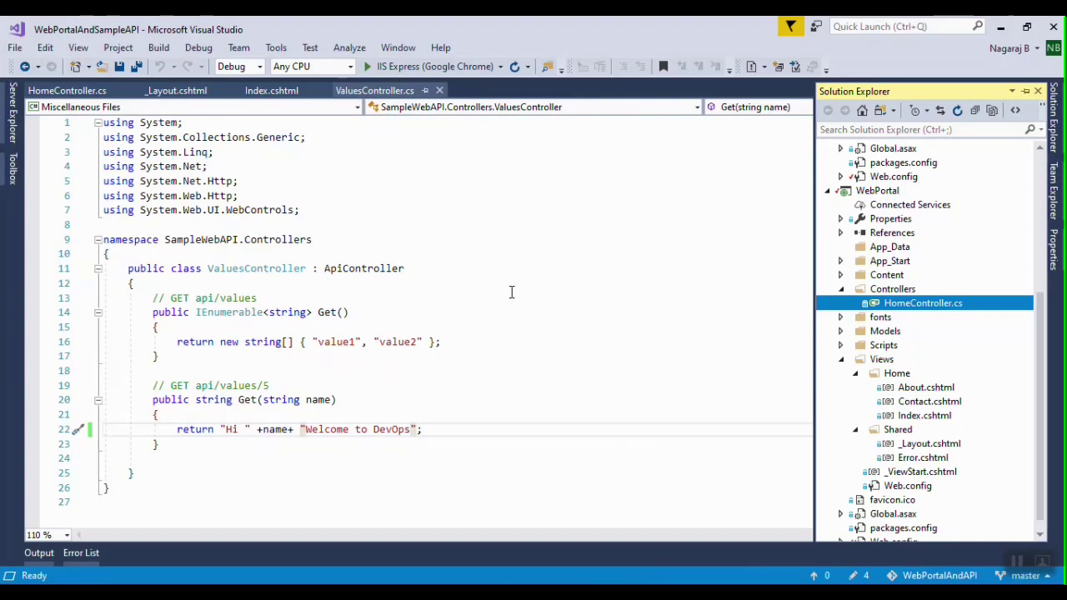
Switch to the browser and examine the name prompt on the deployed multiconfig-webportal home page.
key(alt+Tab)
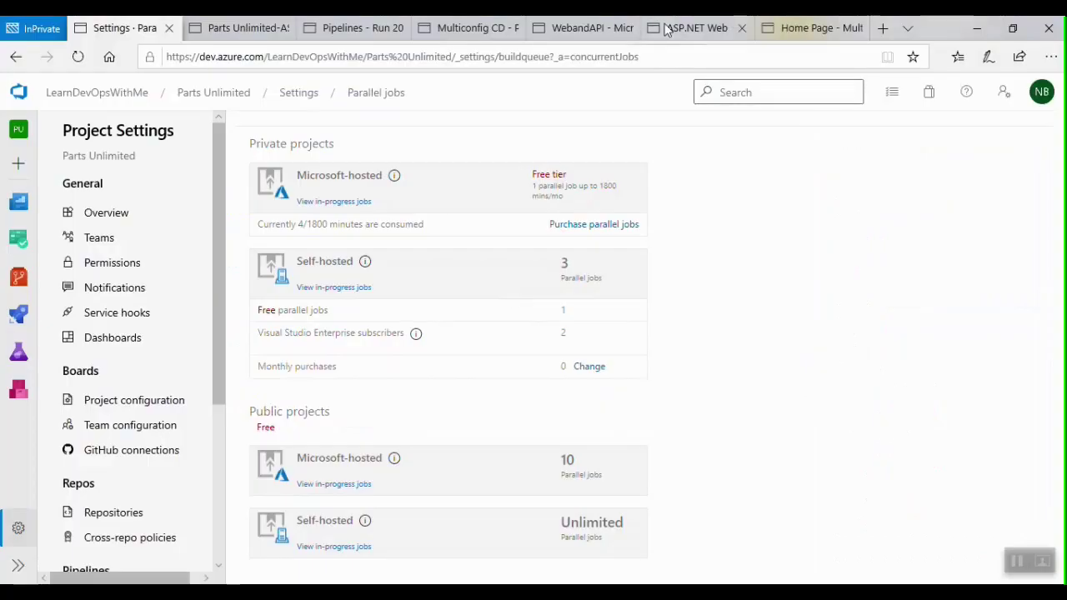
click(824, 26)
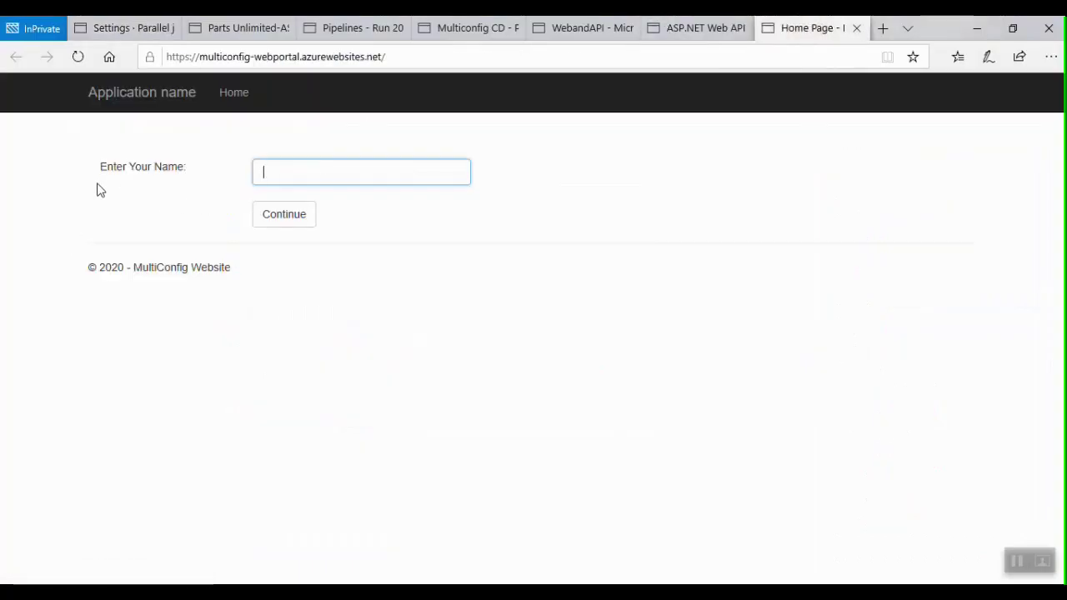
drag(107, 170, 172, 177)
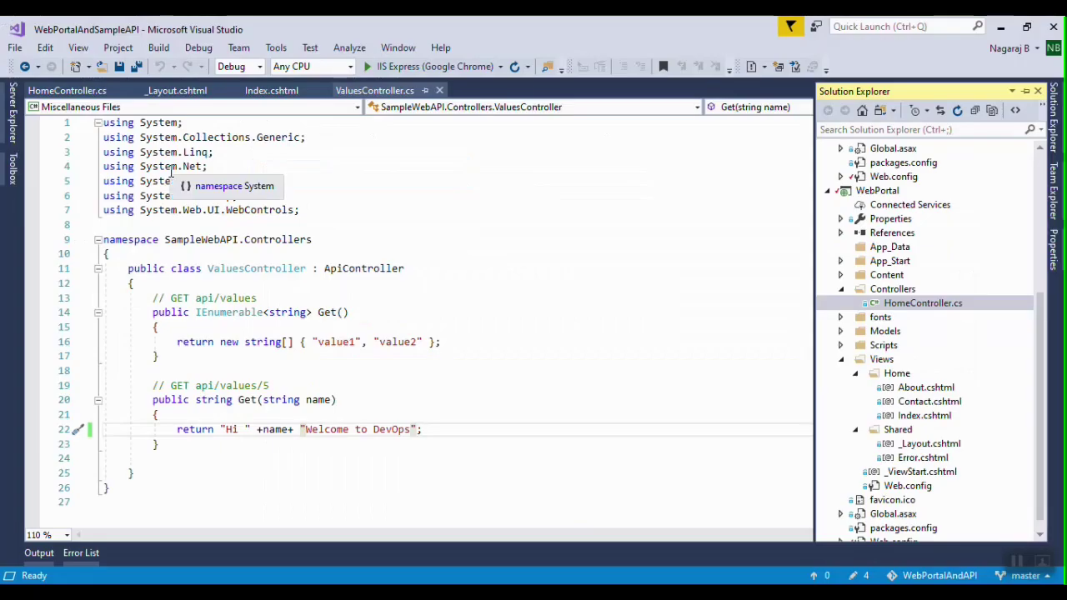
In Visual Studio, change the name label in Index.cshtml to read "Enter the Name:".
click(272, 90)
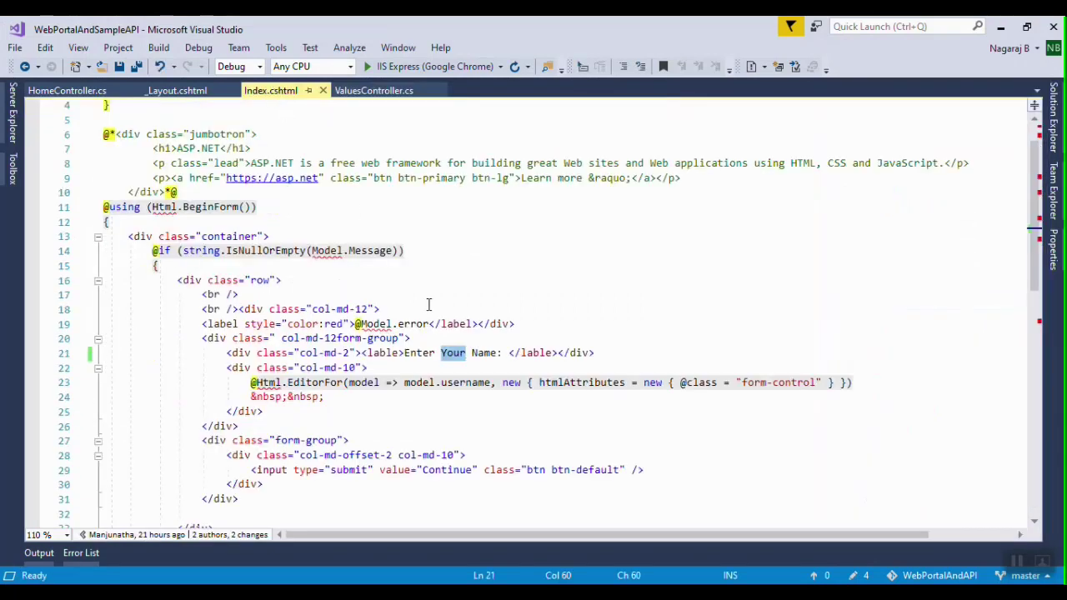
double_click(458, 353)
text(the)
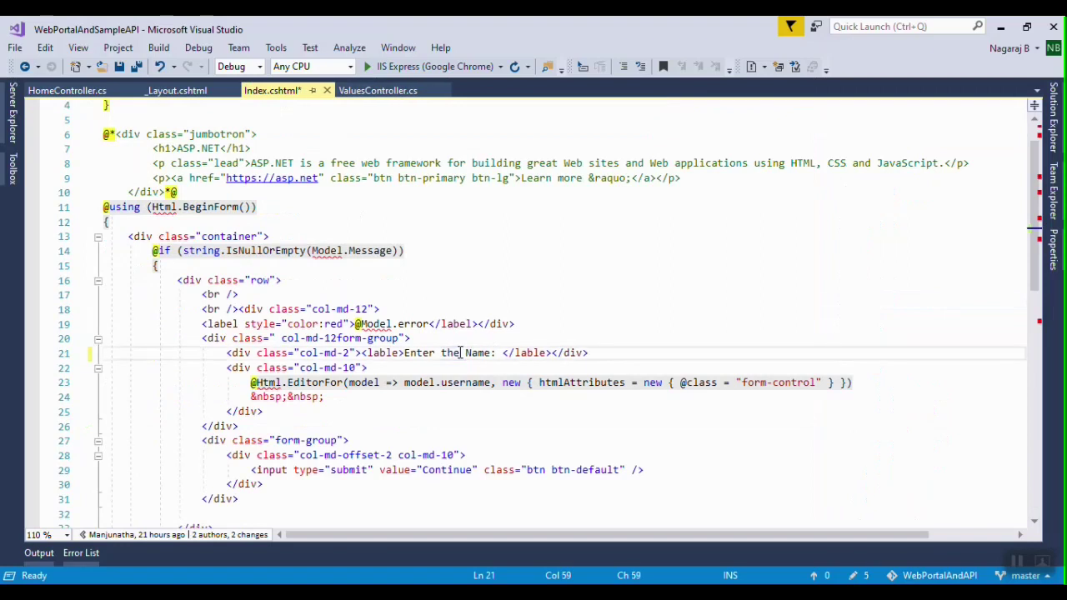
scroll(461, 353, down, 2)
scroll(460, 353, up, 1)
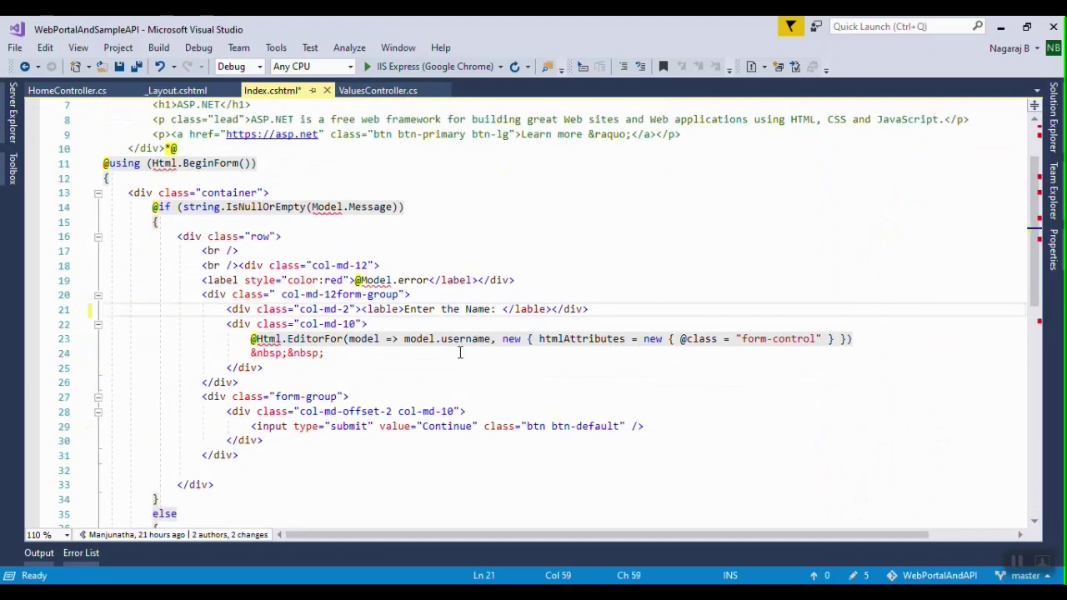
Change the footer text in _Layout.cshtml to "MultiConfig Website Demo".
click(175, 91)
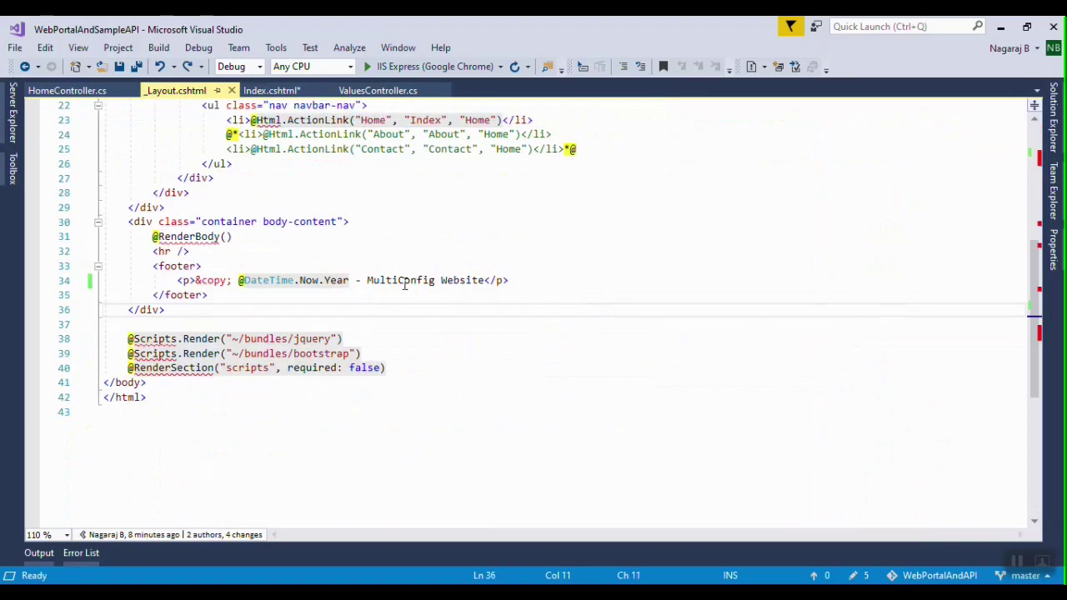
click(484, 281)
text(Demo)
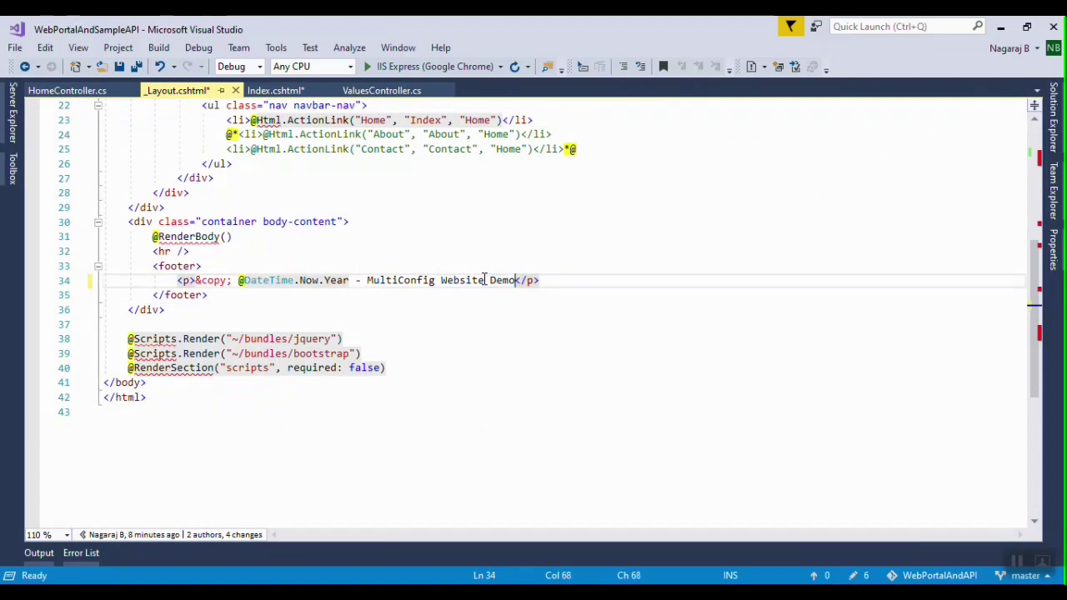
scroll(485, 280, up, 5)
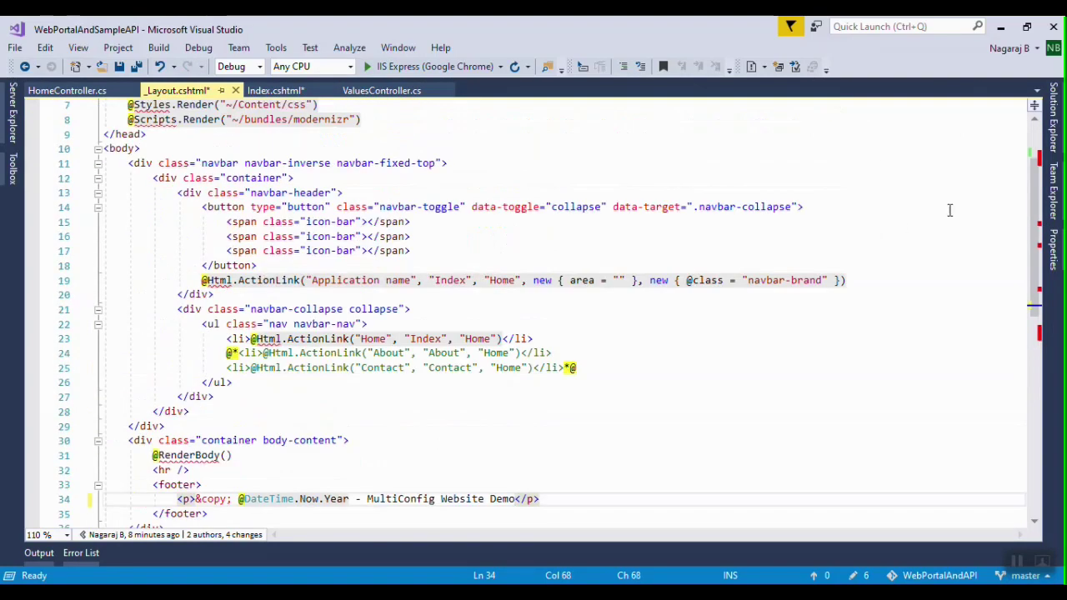
Stage the pending changes in the WebPortal Views folder, saving Index.cshtml and _Layout.cshtml.
click(1055, 204)
click(707, 254)
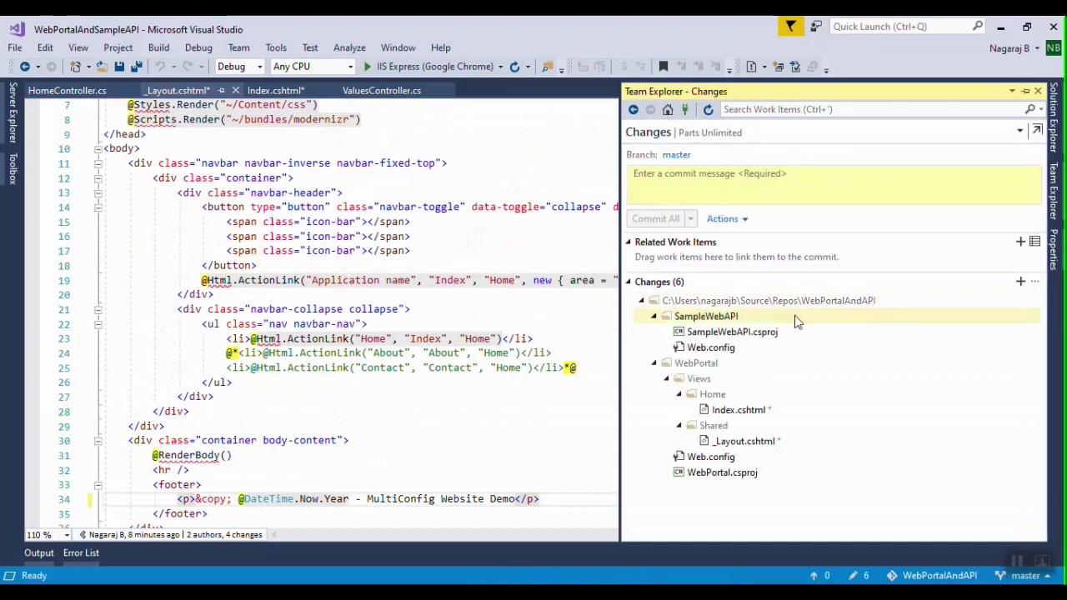
right_click(707, 382)
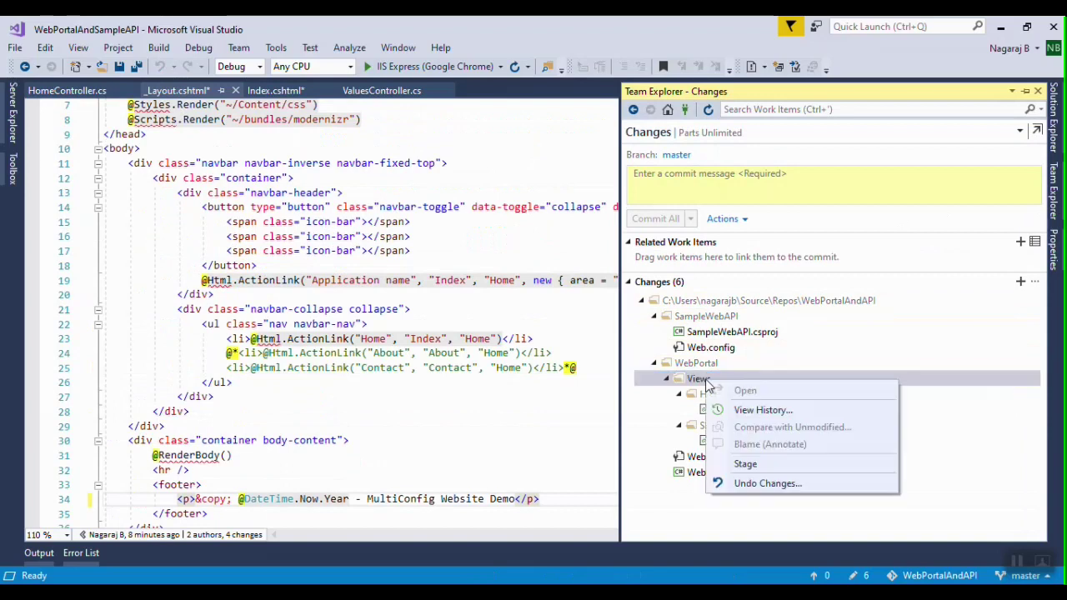
click(753, 469)
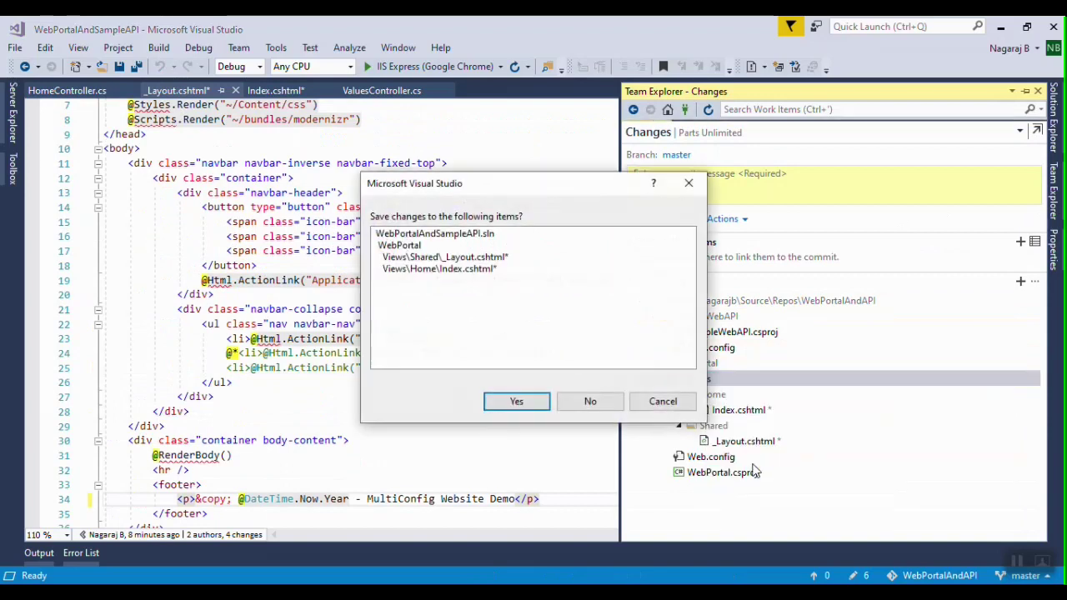
click(517, 402)
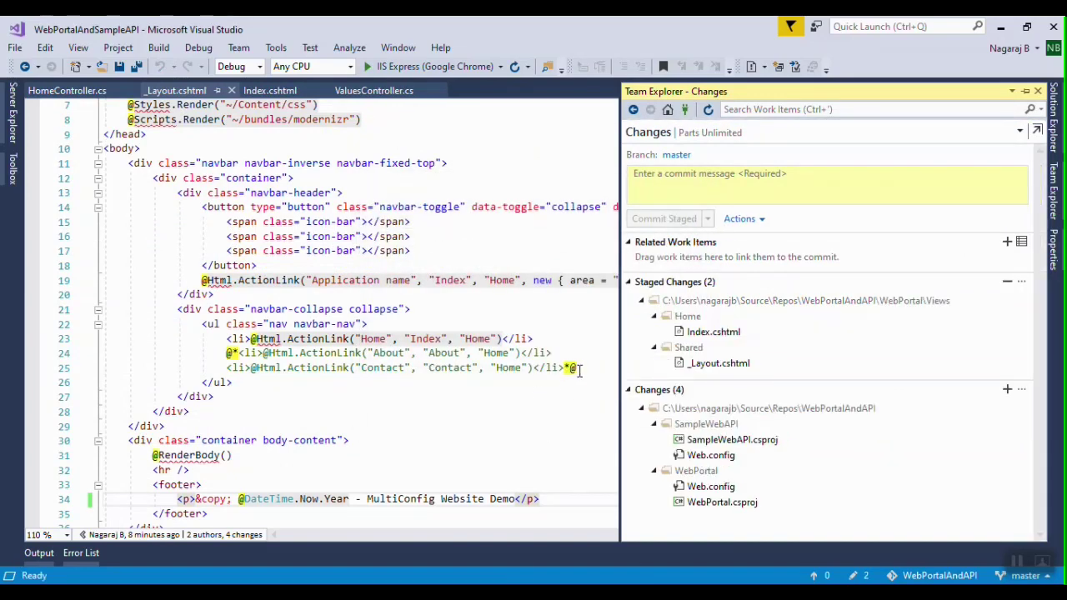
Commit the staged files with the message "done UI changes" and sync the master branch with the server.
click(668, 184)
text(done UI changes)
click(643, 224)
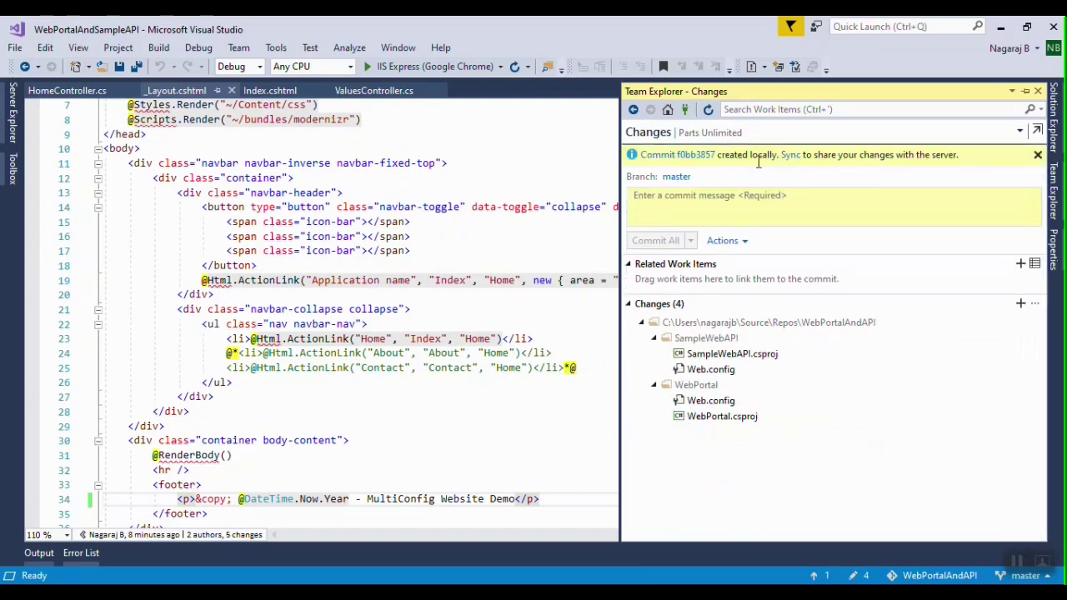
click(791, 157)
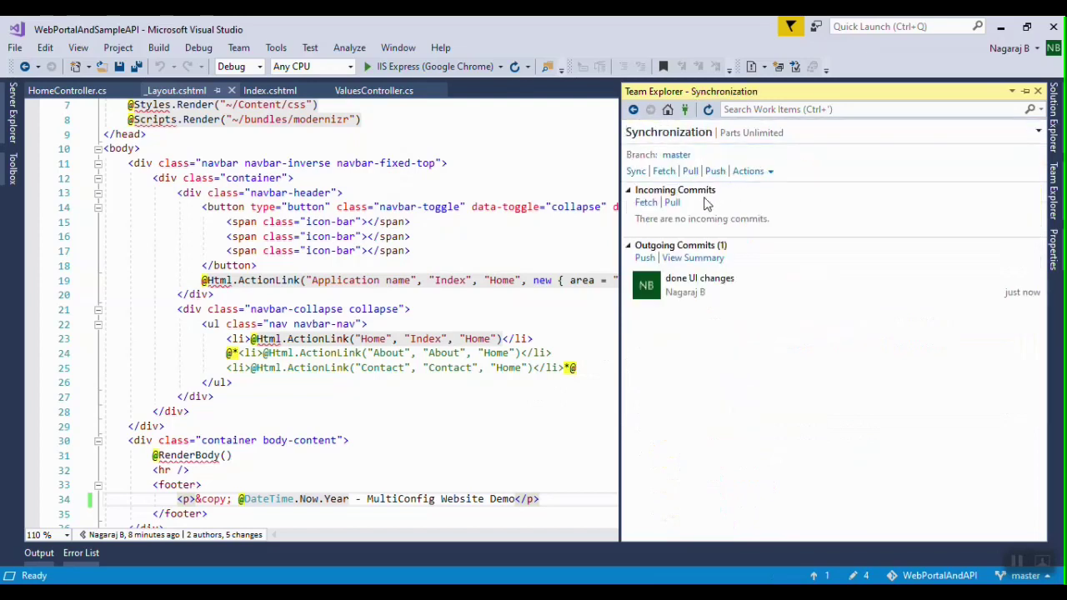
click(636, 172)
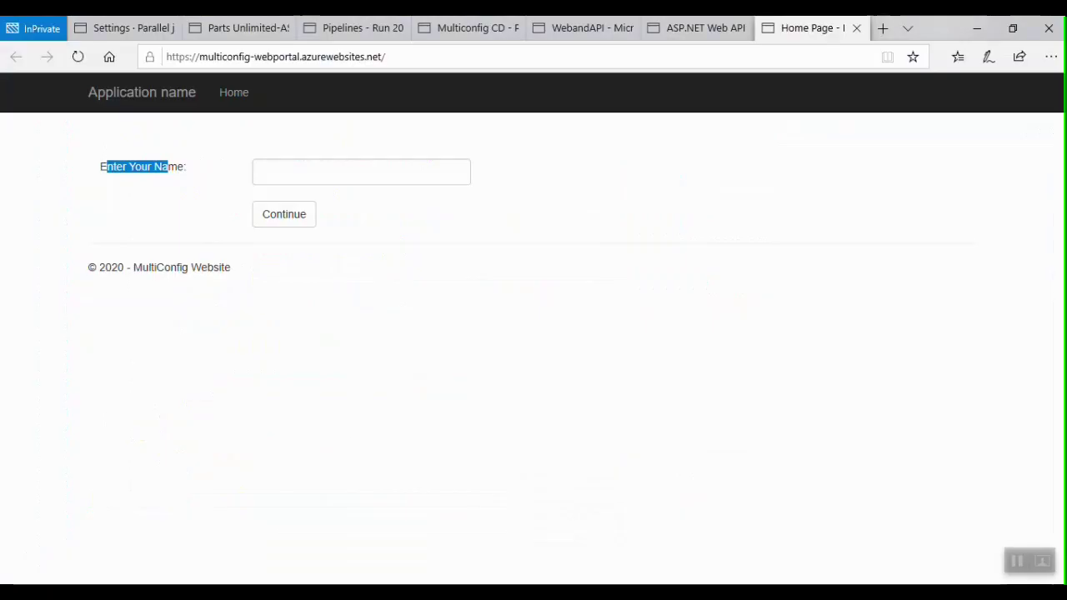
Switch to the browser and open the #20200620.2 "done UI changes" run of the Parts Unlimited-ASP.NET-CI pipeline.
click(233, 27)
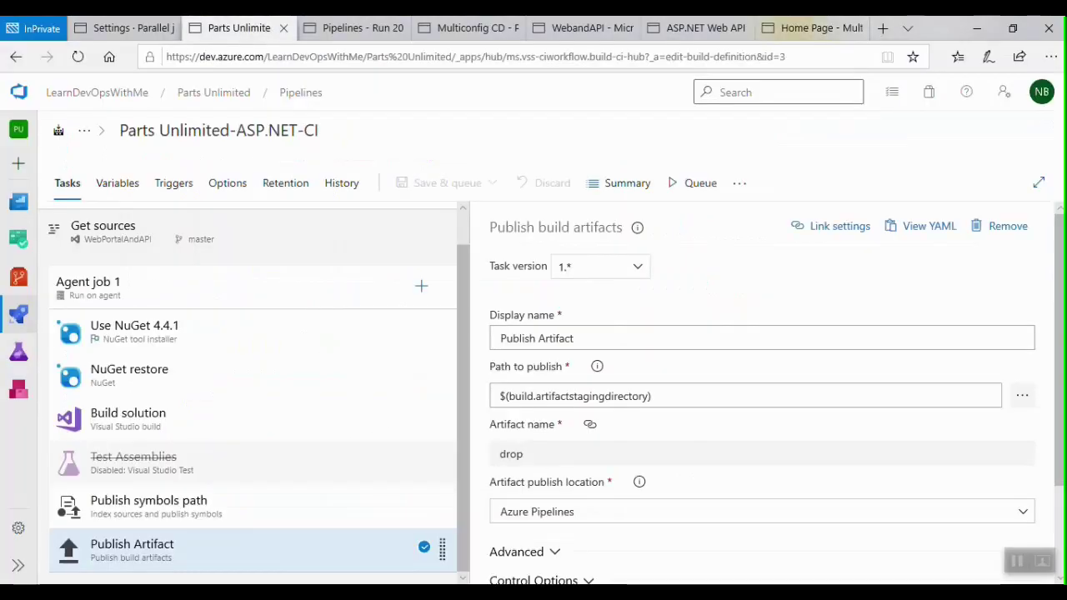
click(600, 183)
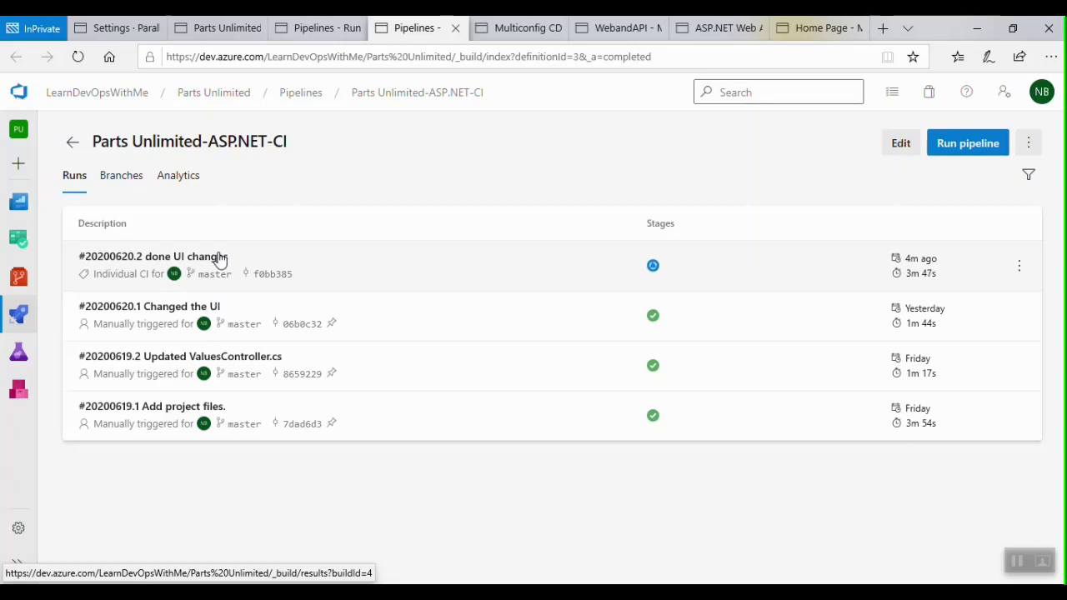
click(244, 264)
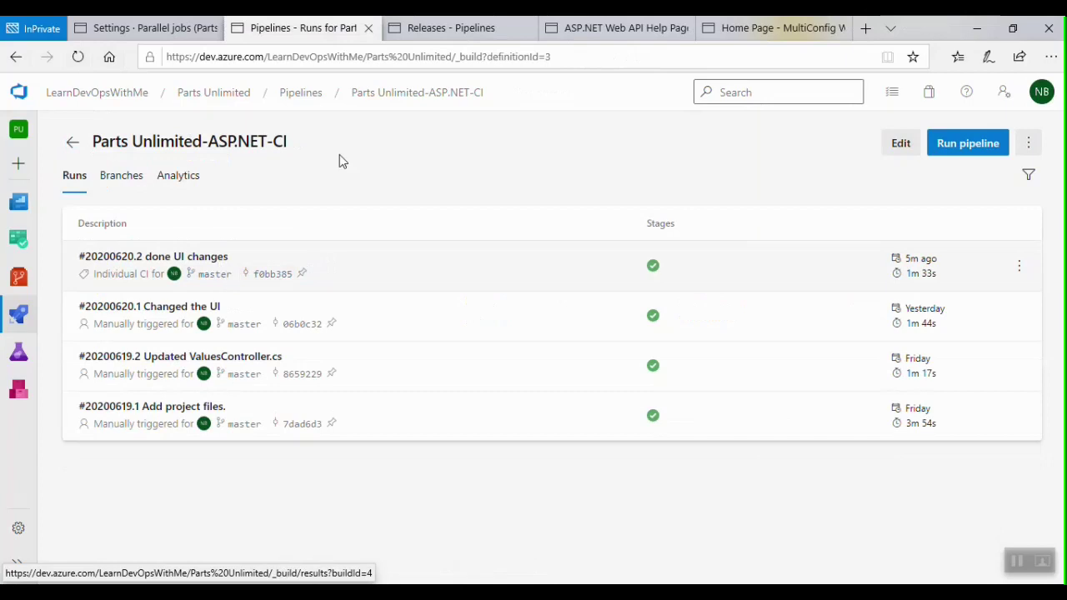
Create a release of the Sequential CD pipeline with artifact version 20200620.2, checking it against the latest CI build.
click(450, 29)
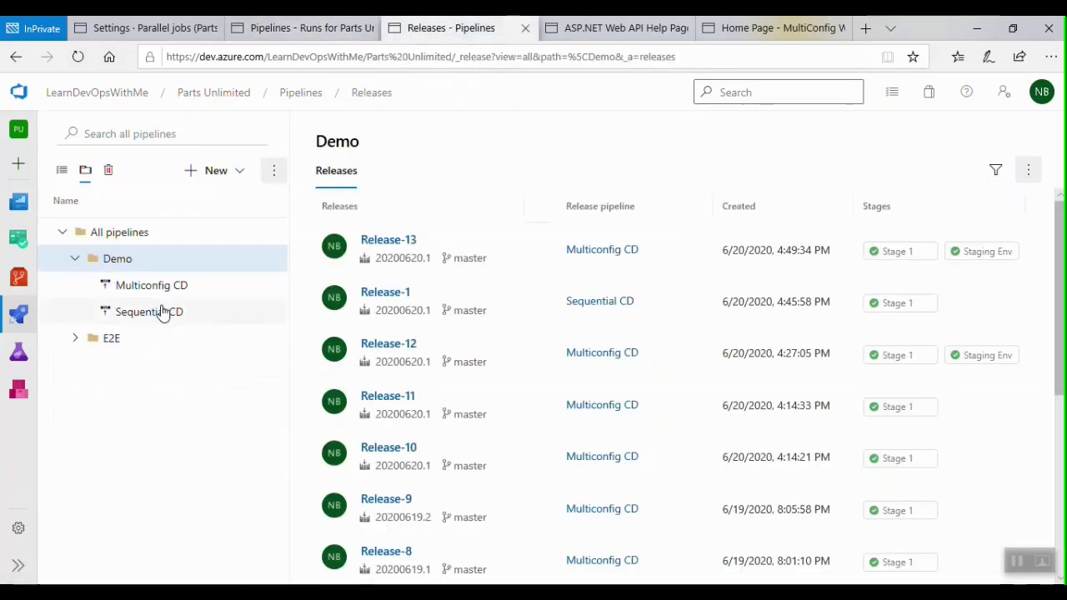
click(158, 317)
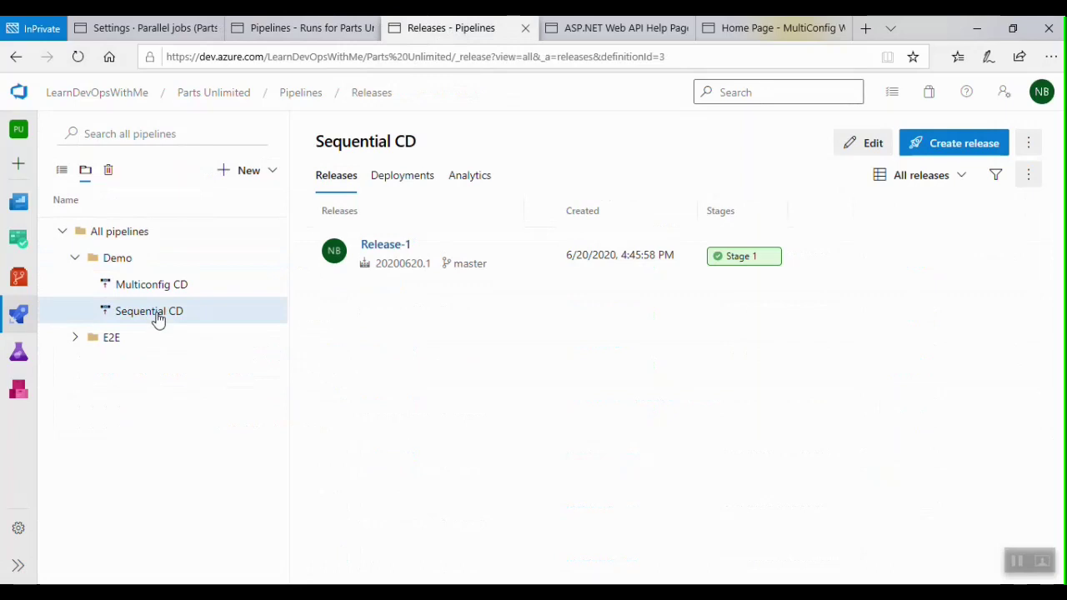
click(937, 145)
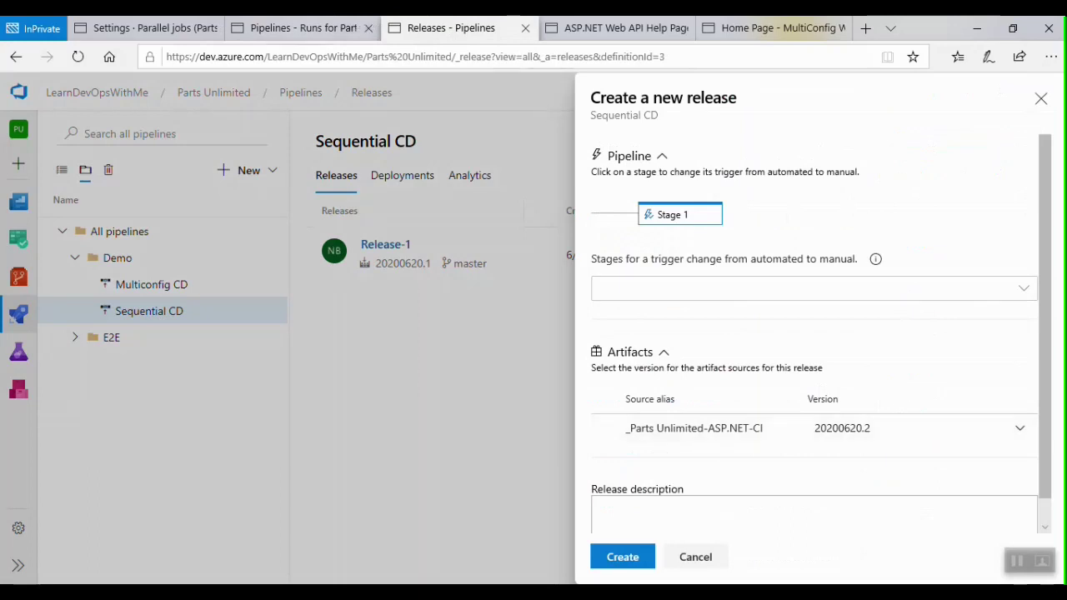
click(283, 28)
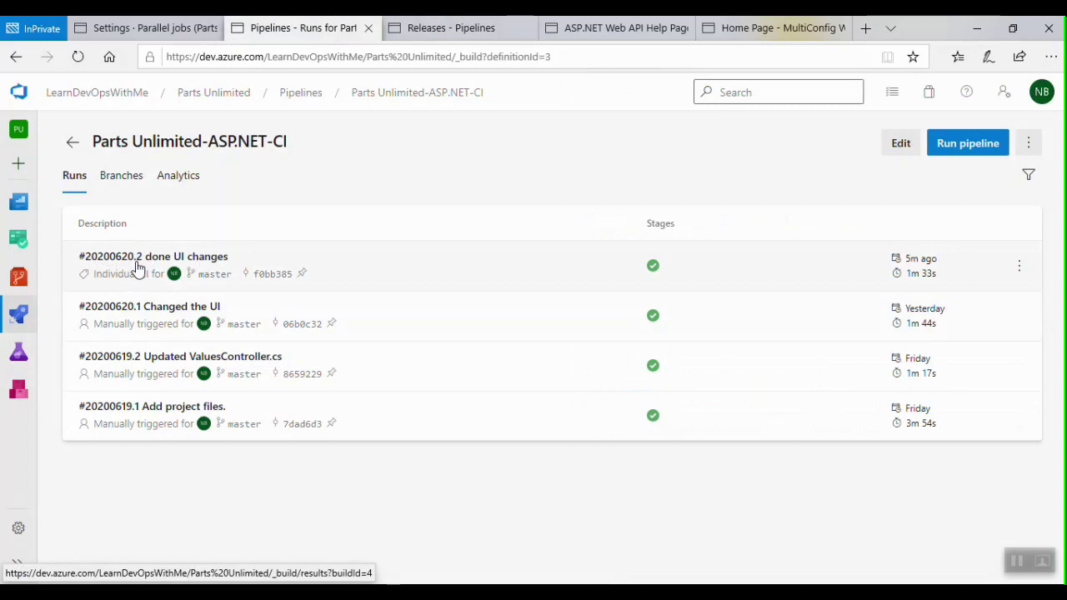
click(442, 27)
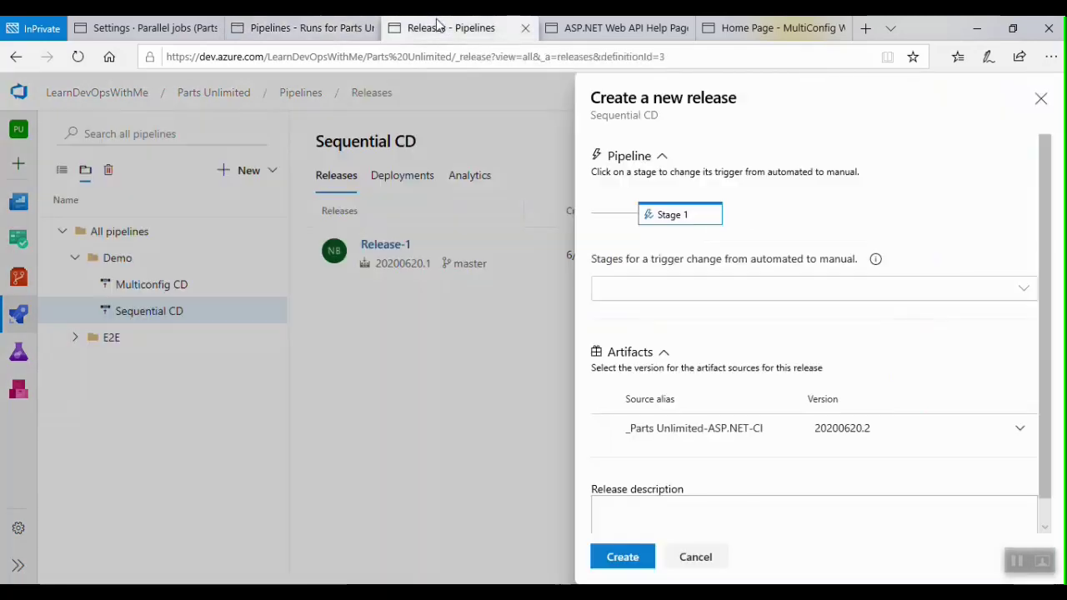
click(622, 558)
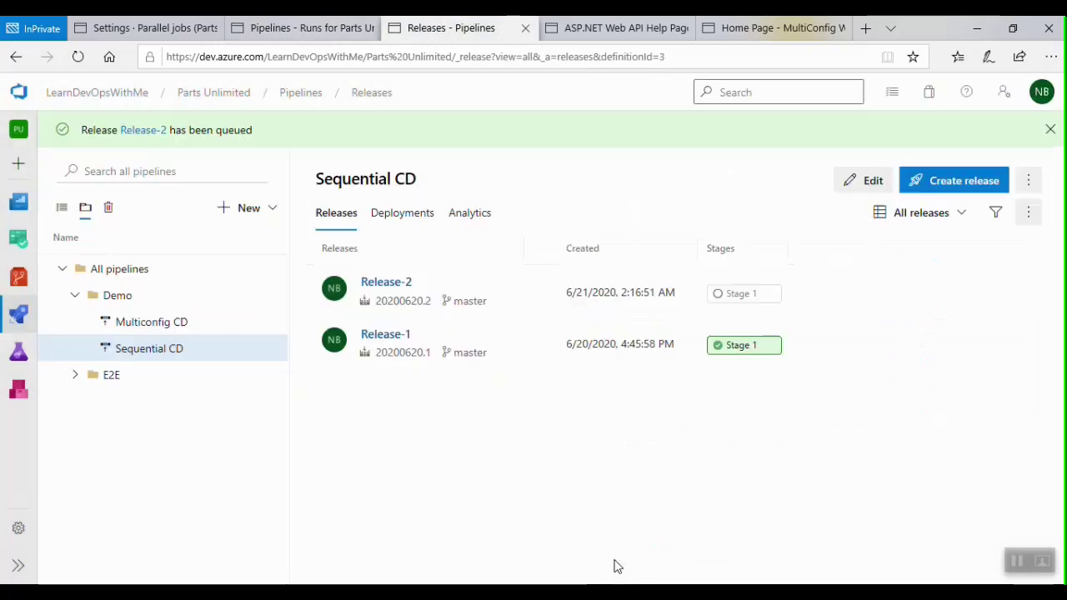
Examine the jobs and agents of the Azure Pipelines agent pool in the project settings.
click(184, 27)
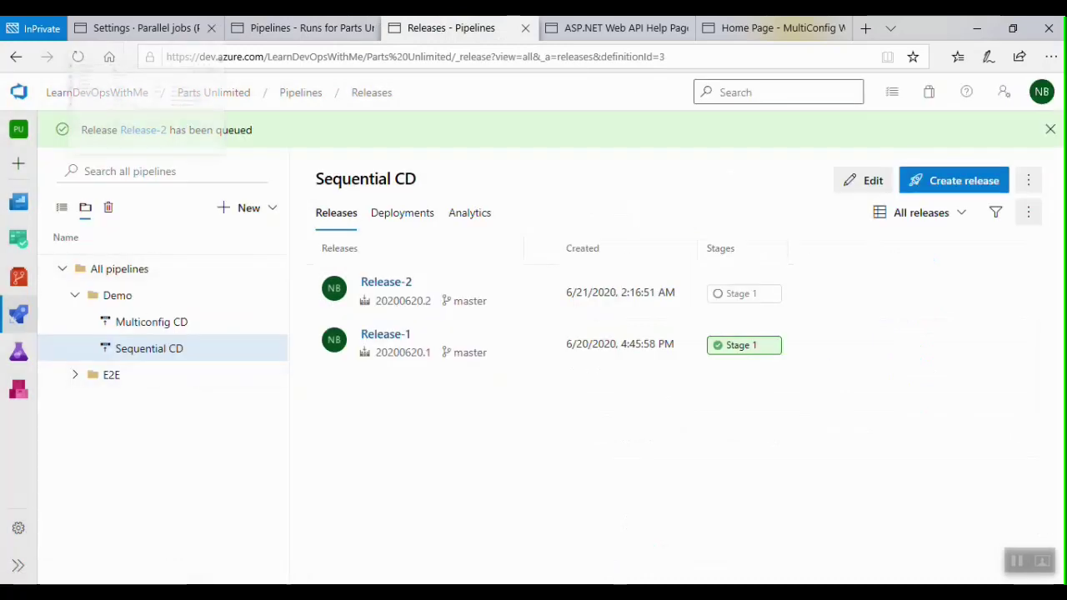
scroll(162, 431, down, 3)
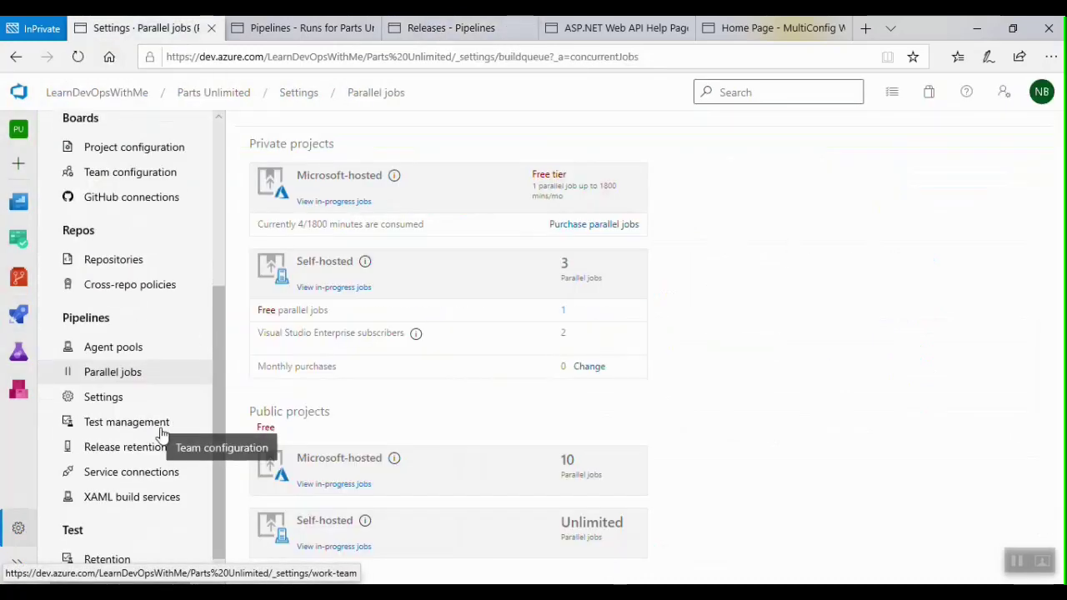
click(115, 348)
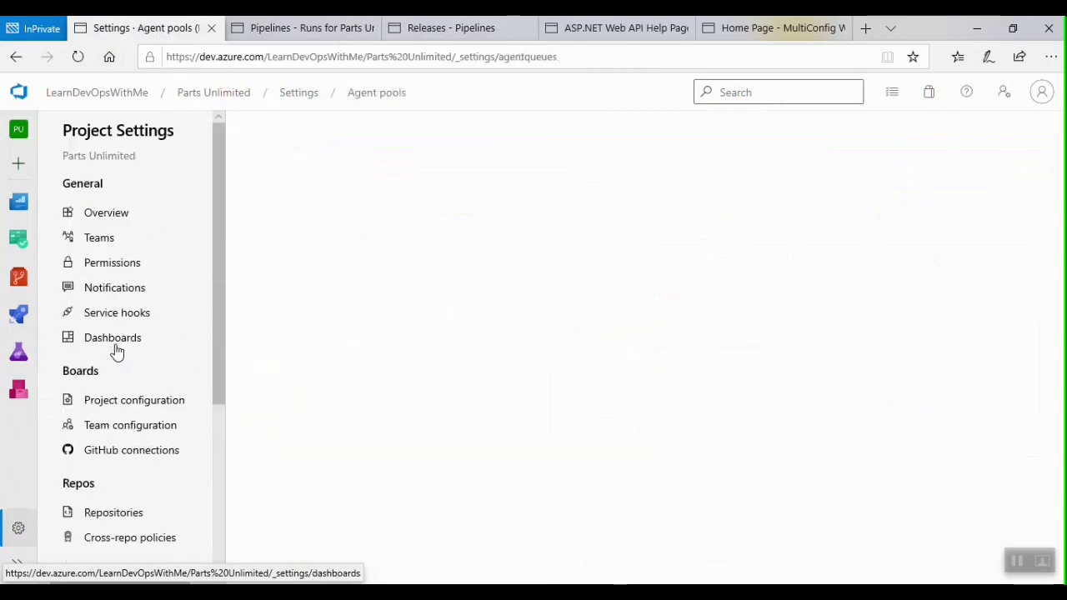
click(354, 240)
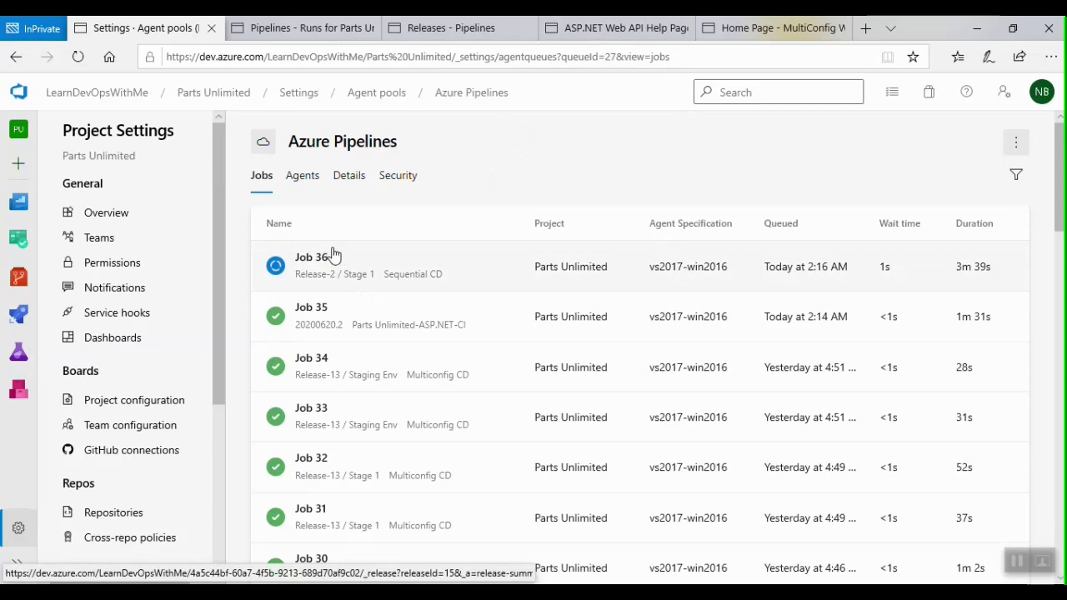
click(300, 180)
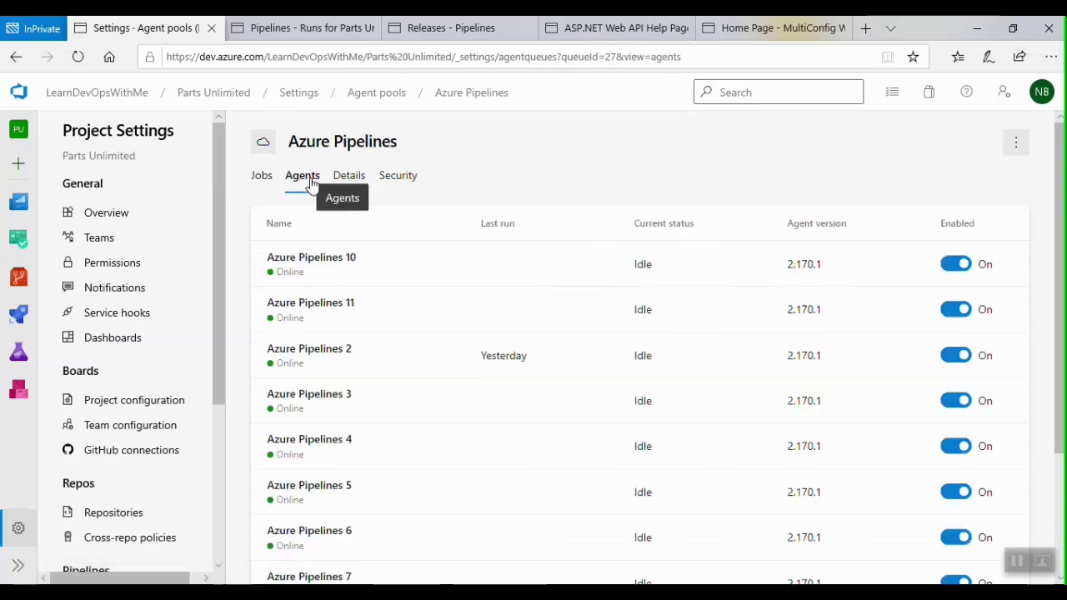
Reload the deployed web portal home page to check the sequential deployment, and return to the release logs.
scroll(383, 539, down, 2)
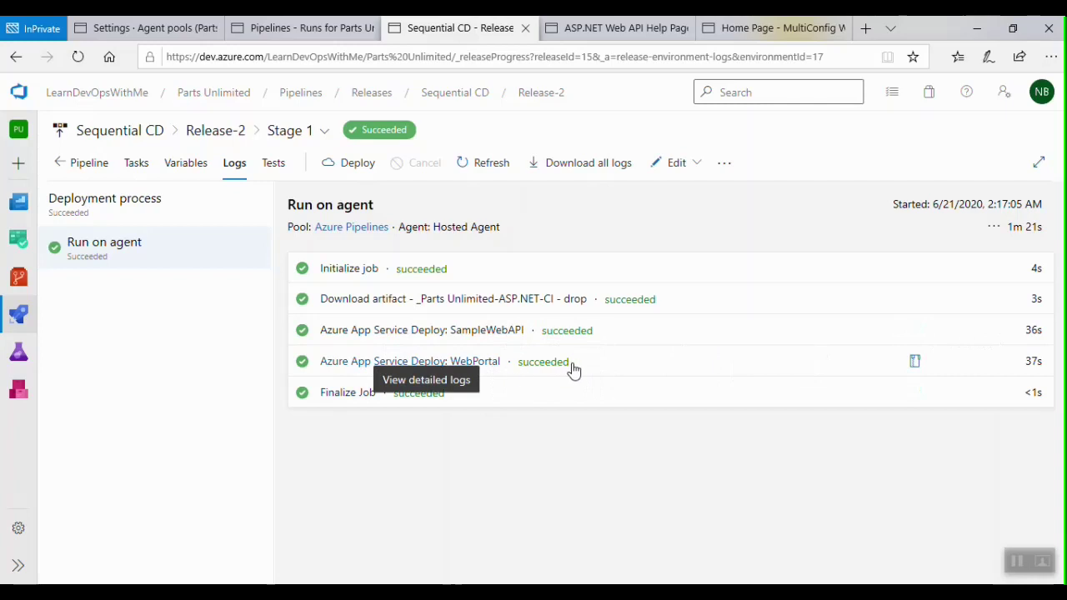
key(ctrl+Tab)
key(ctrl+Tab)
click(77, 62)
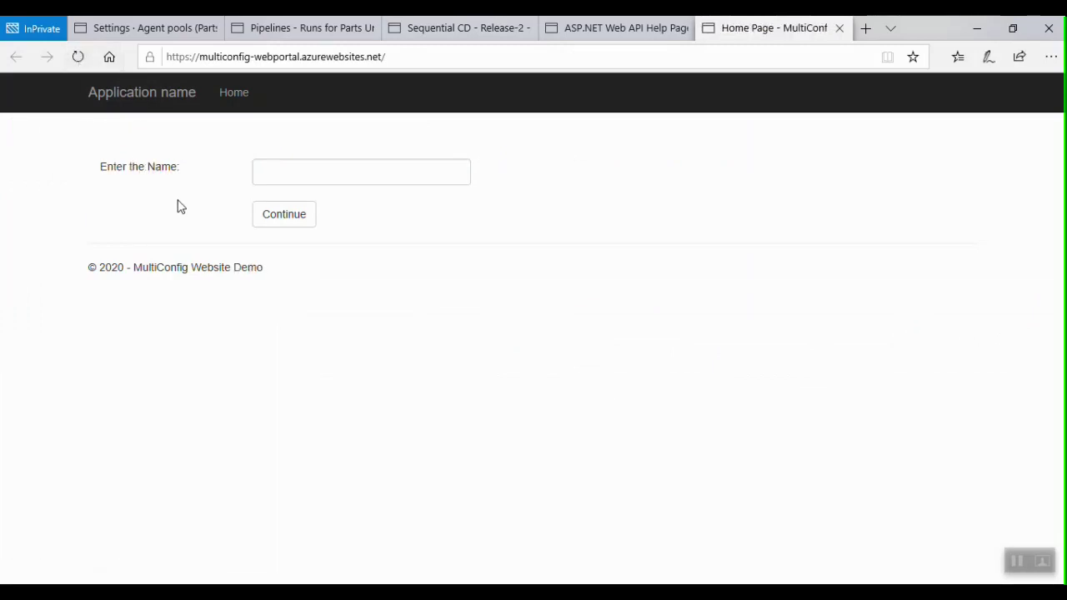
click(412, 26)
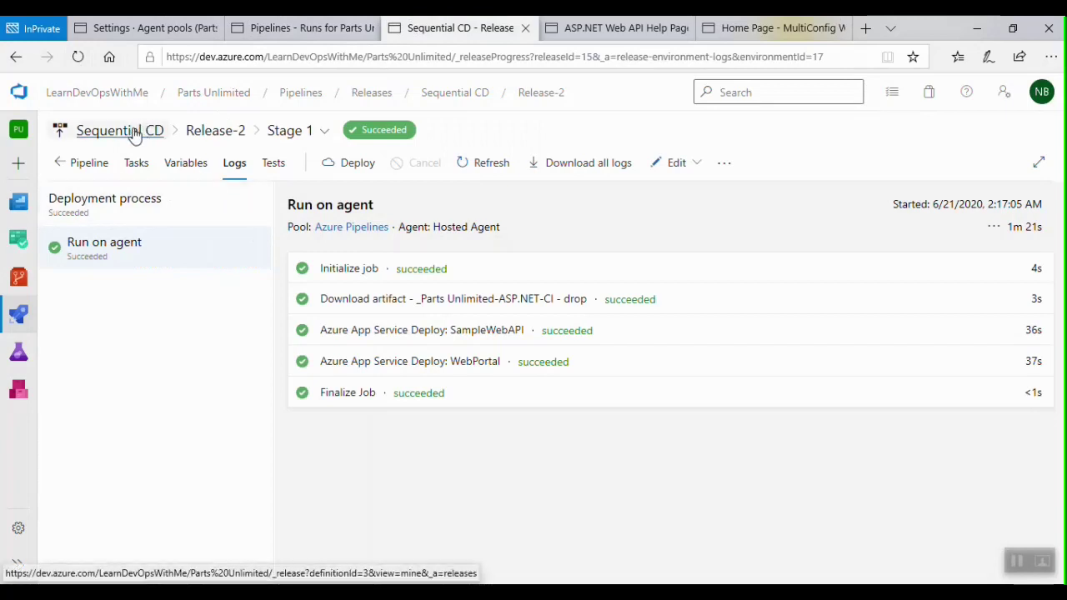
Create a release of the Multiconfig CD pipeline with artifact version 20200620.2 and open the new release.
click(134, 134)
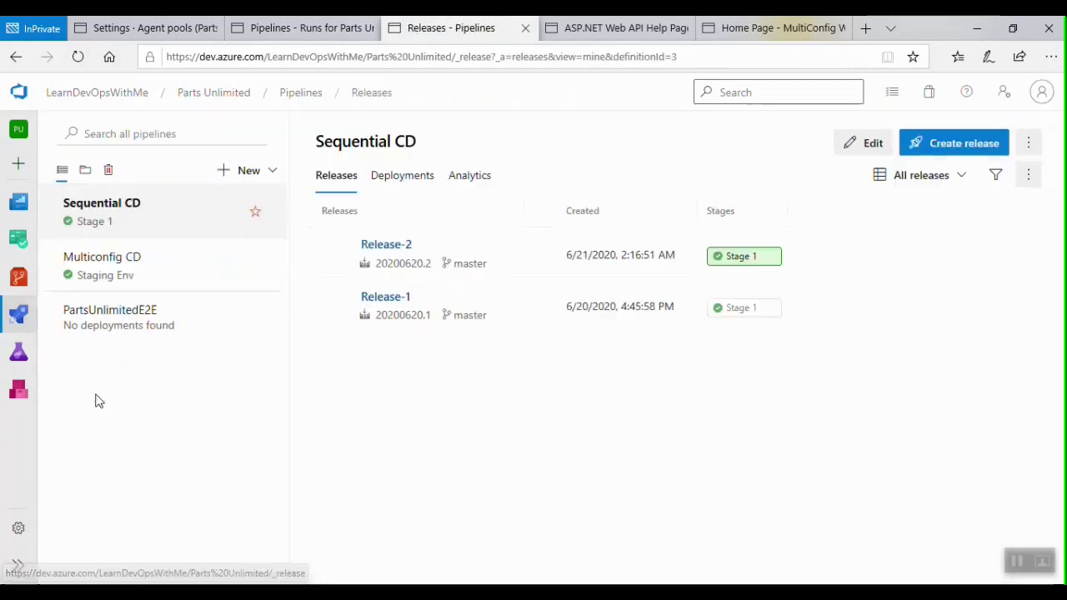
click(153, 265)
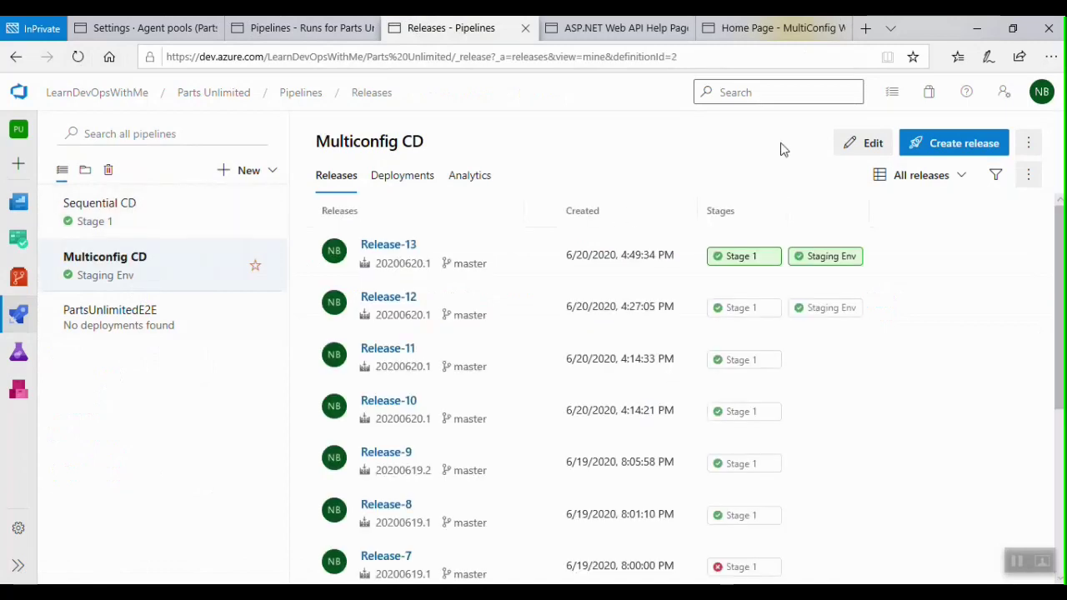
click(963, 146)
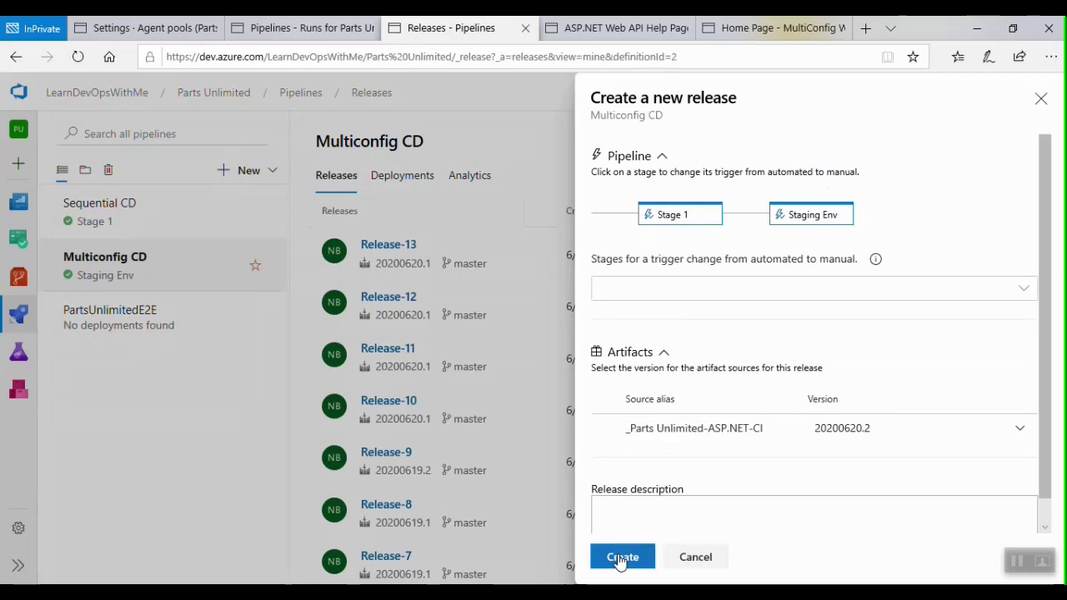
click(622, 558)
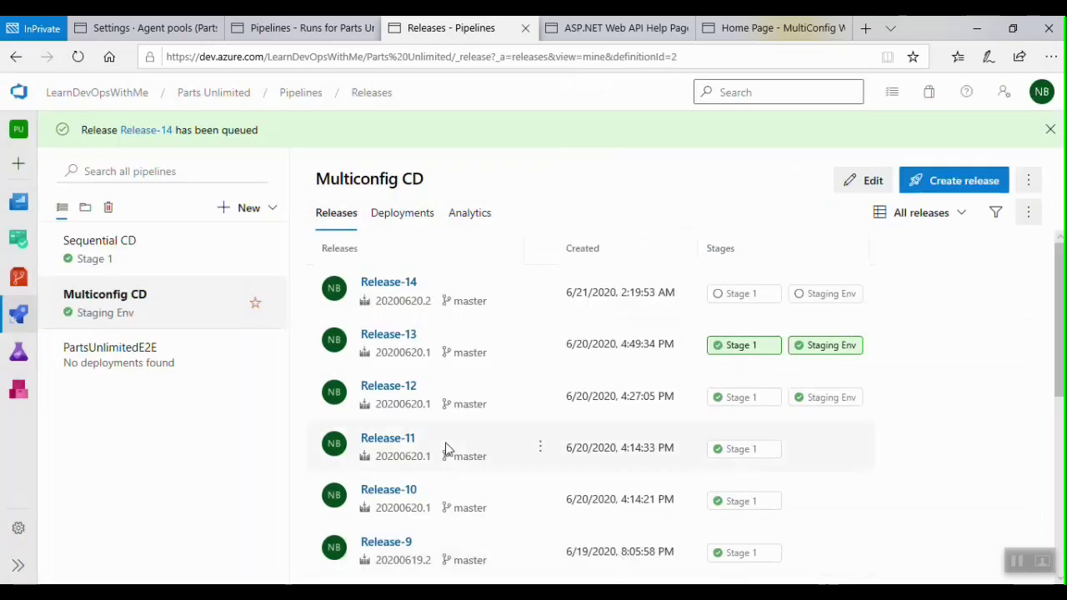
click(390, 284)
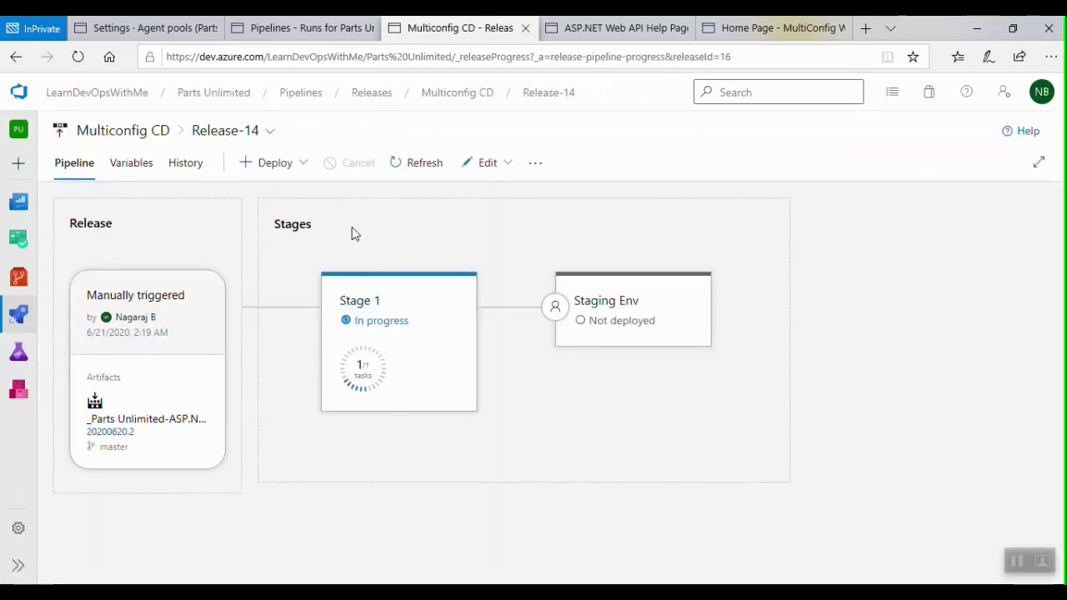
Examine which Azure Pipelines pool agents and jobs are running for the Multiconfig CD release.
click(145, 28)
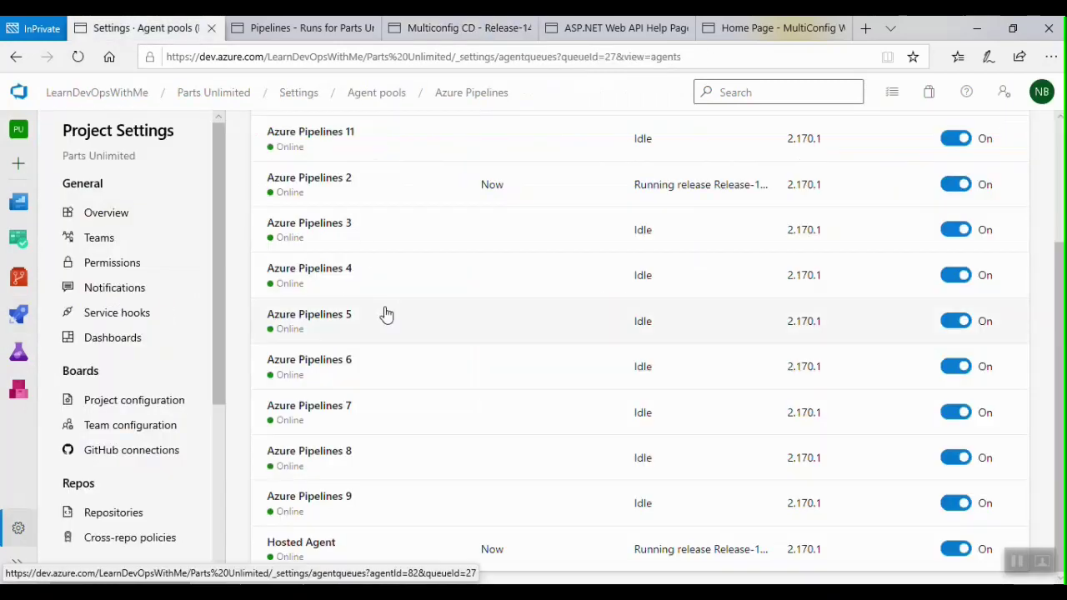
scroll(386, 312, up, 3)
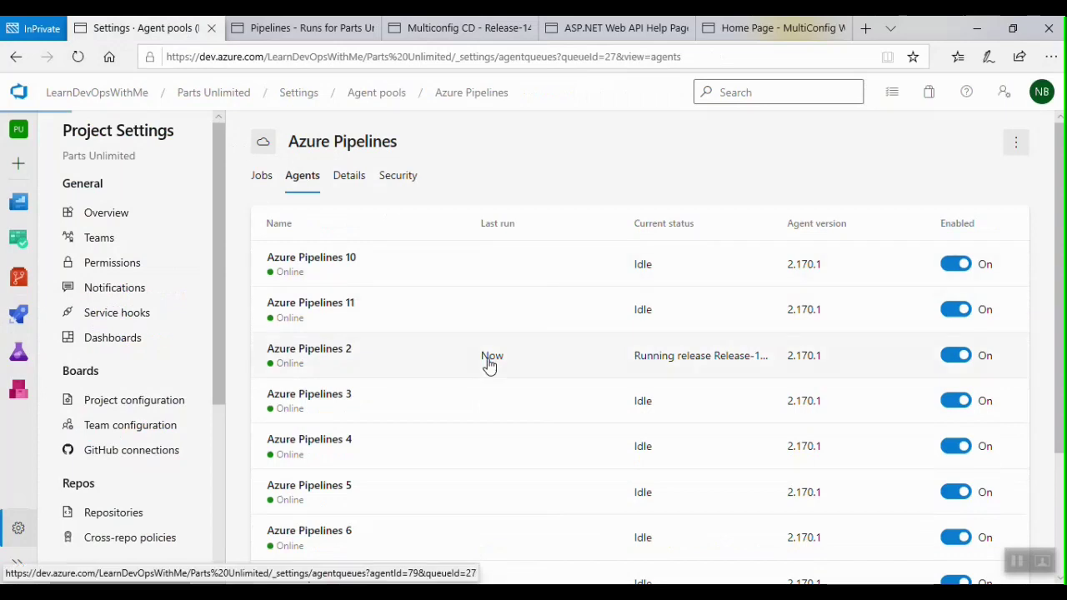
scroll(445, 372, down, 2)
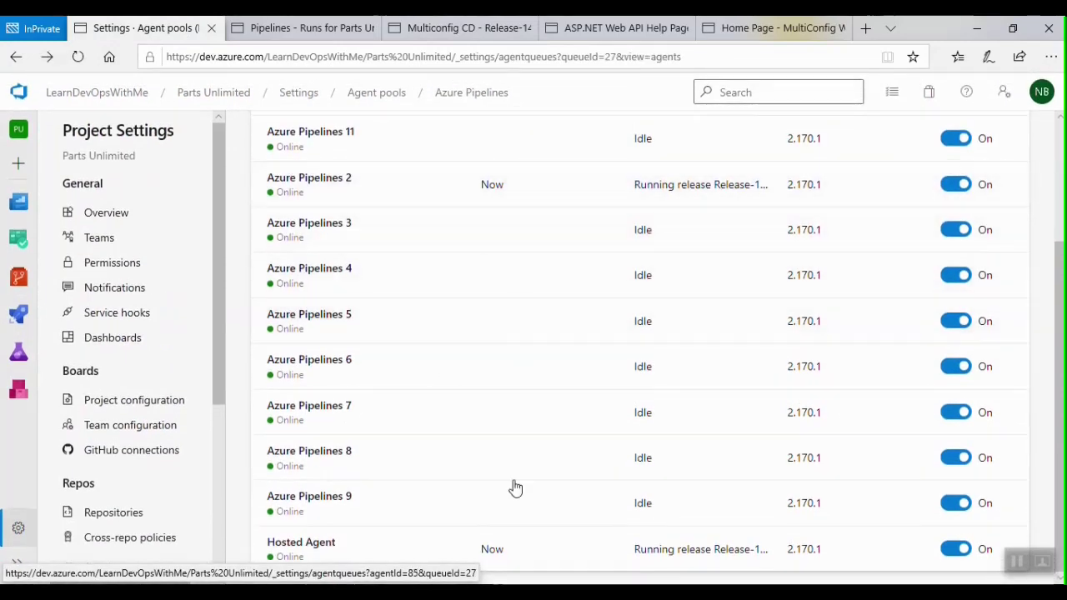
scroll(475, 367, up, 2)
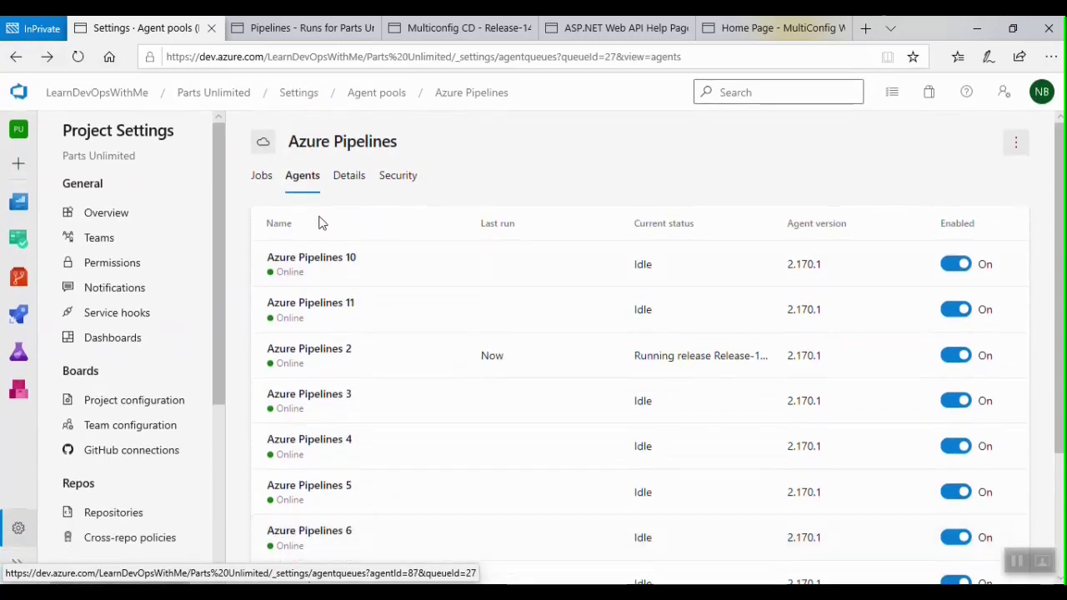
click(258, 179)
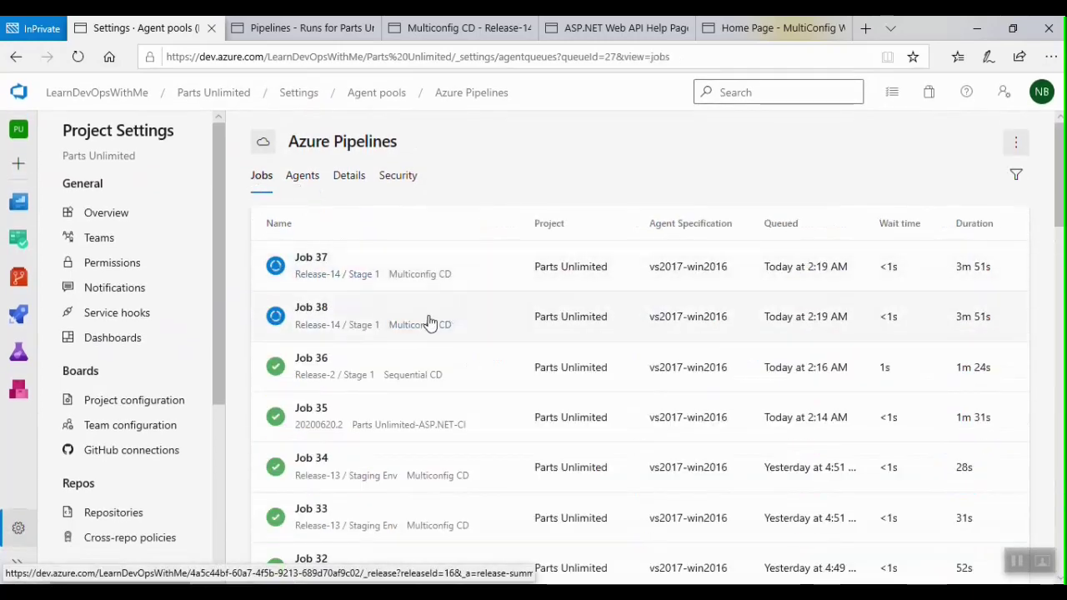
click(303, 177)
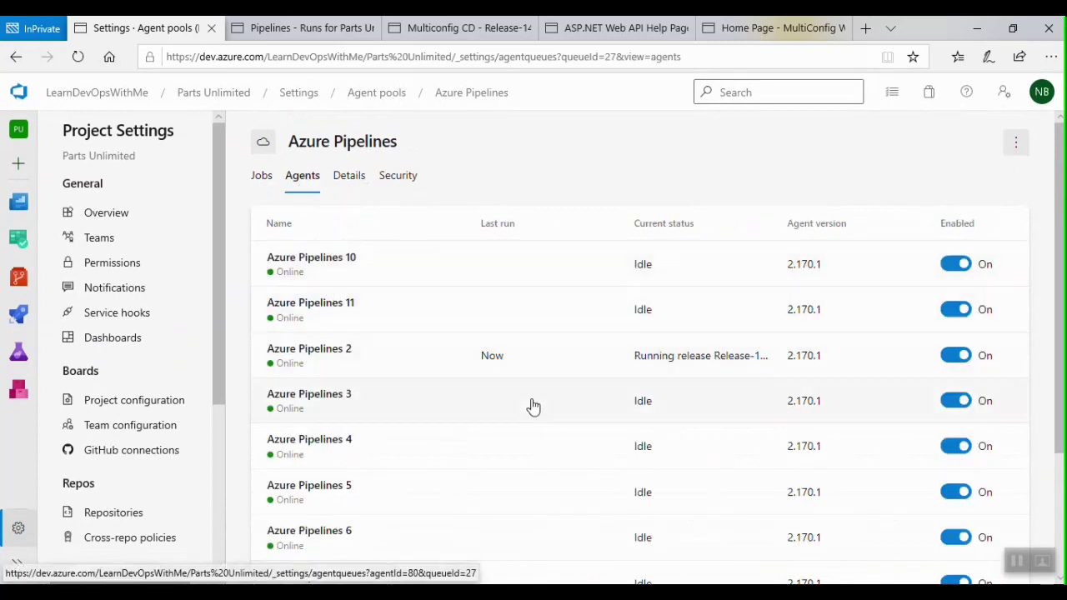
scroll(533, 406, down, 2)
scroll(533, 406, up, 2)
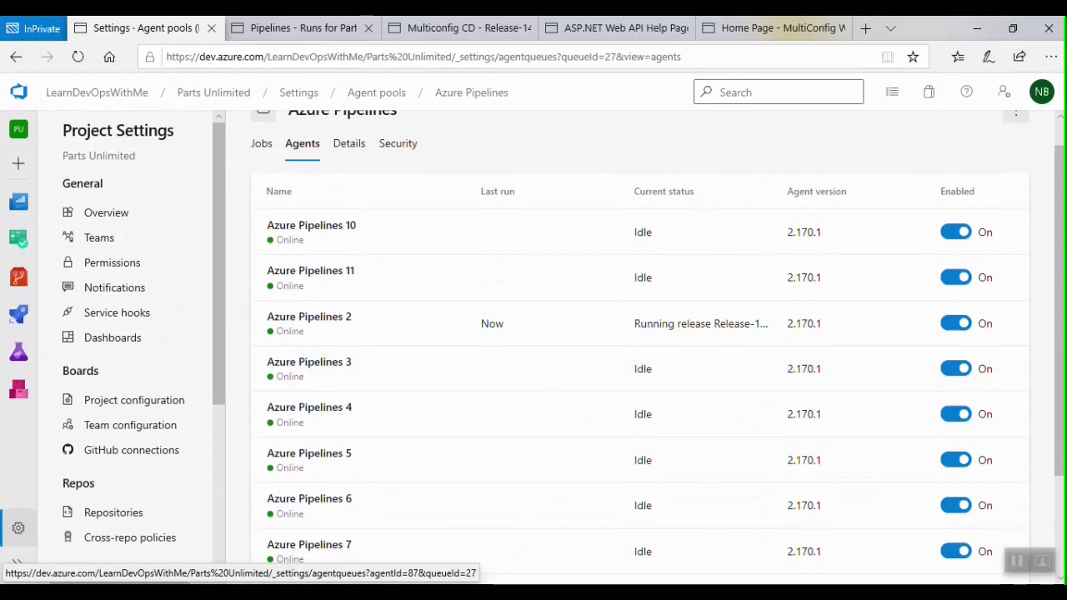
Review the Stage 1 logs of the Multiconfig CD release for the deployment process and the WebPortal and SampleWebAPI agent jobs.
click(454, 27)
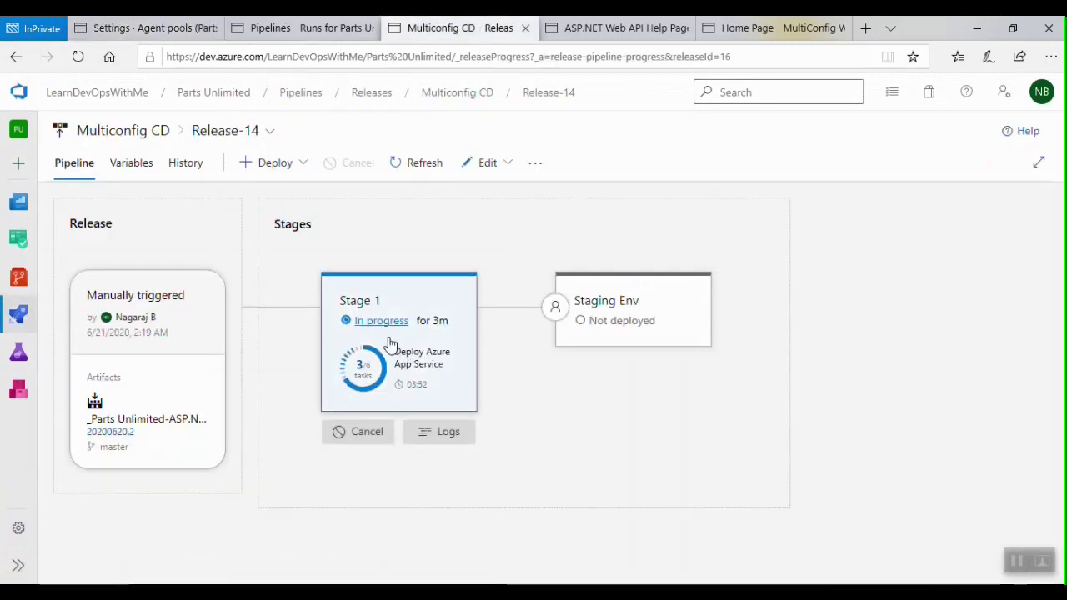
click(367, 357)
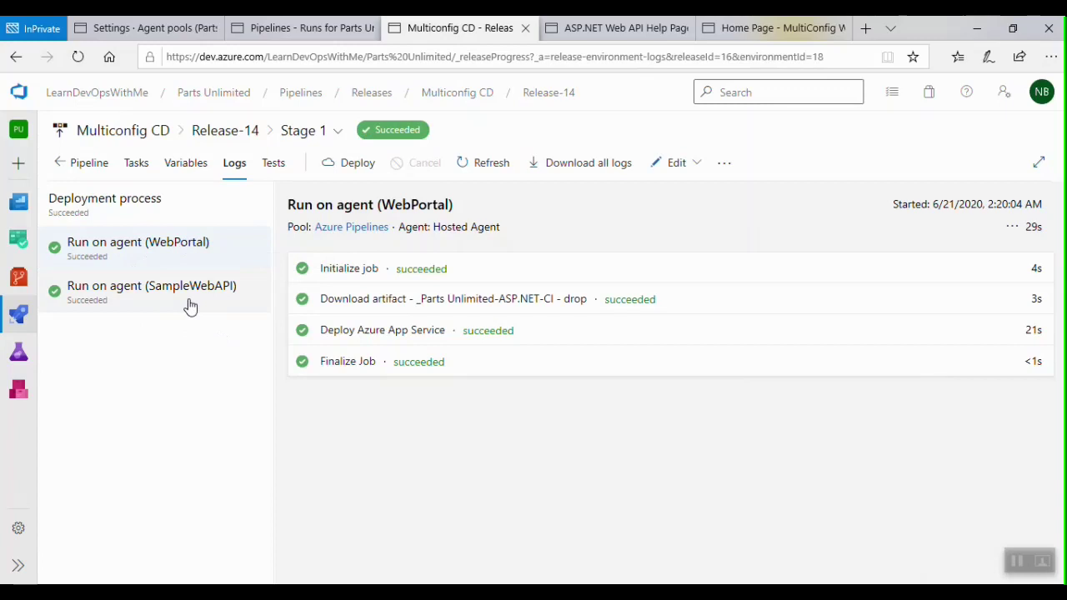
click(178, 242)
click(150, 210)
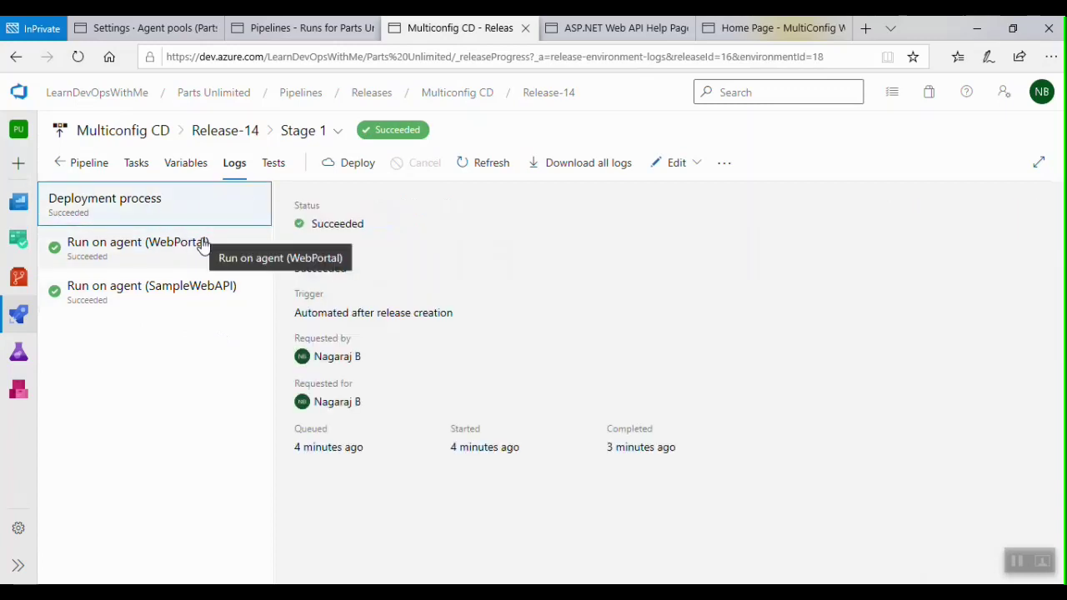
click(203, 245)
click(203, 280)
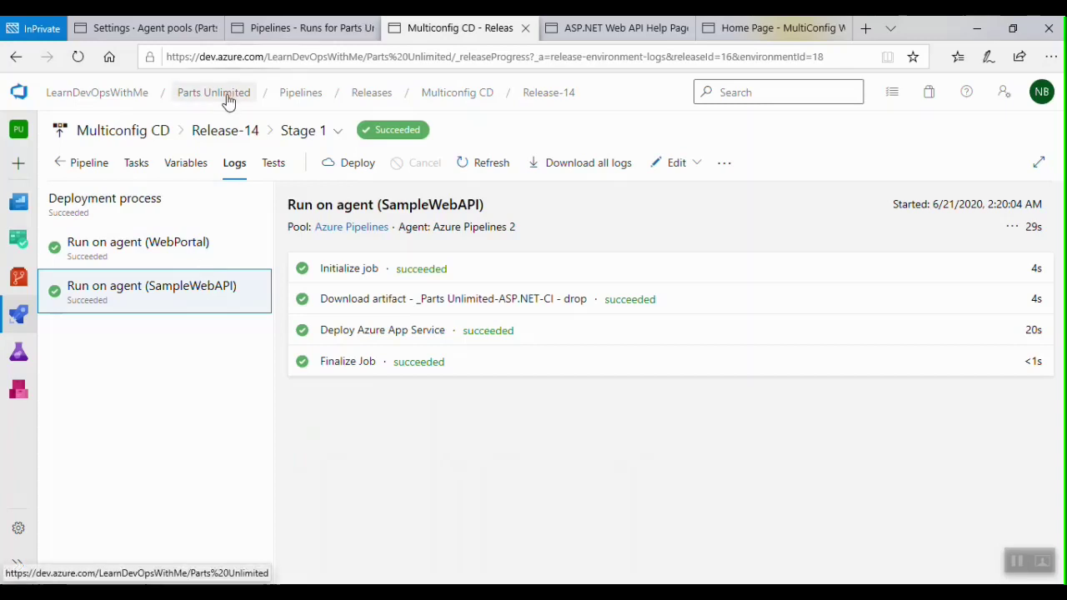
Open Release-2 of the Sequential CD pipeline in a separate browser tab and view its Stage 1 deployment summary.
ctrl+click(370, 93)
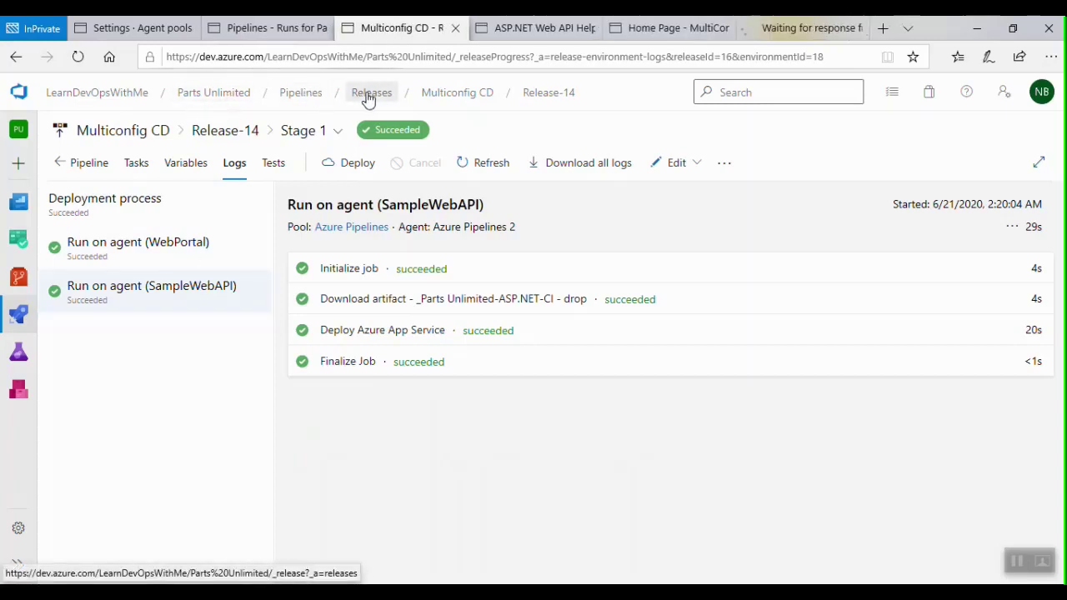
click(778, 29)
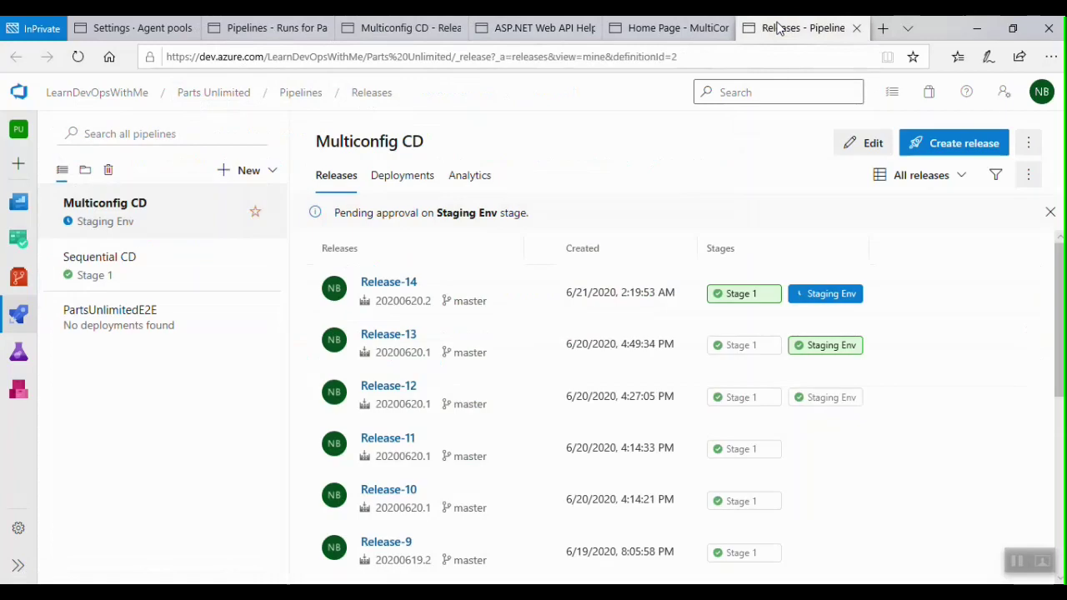
click(153, 263)
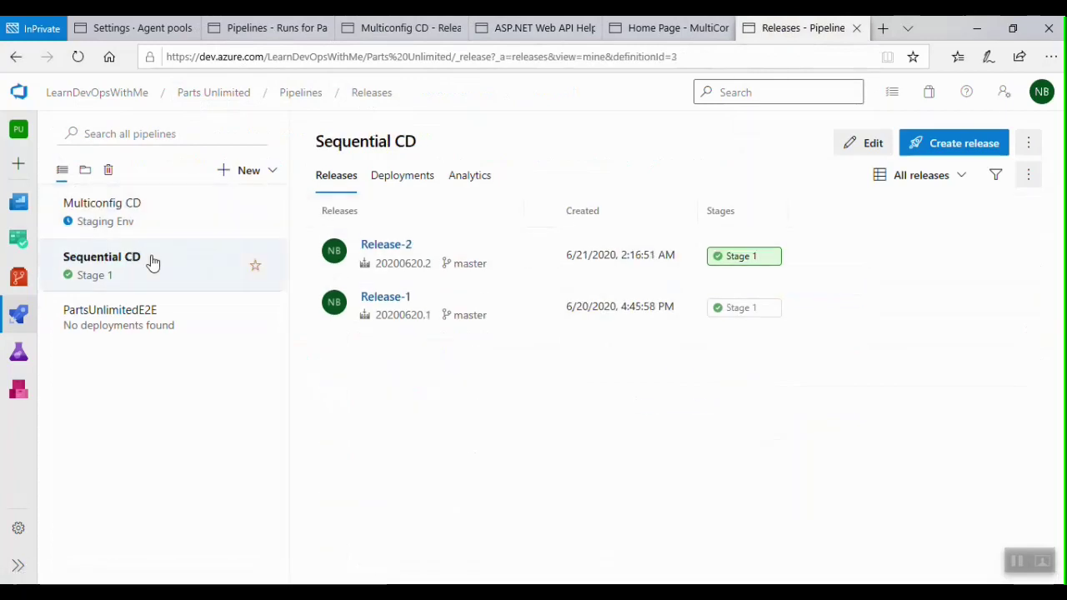
click(403, 252)
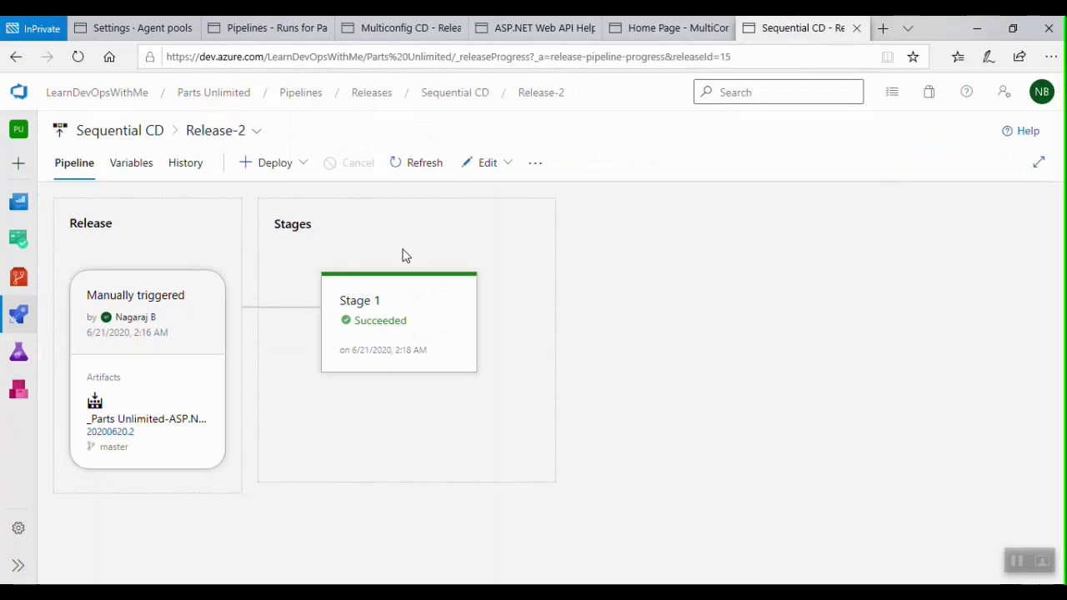
click(399, 292)
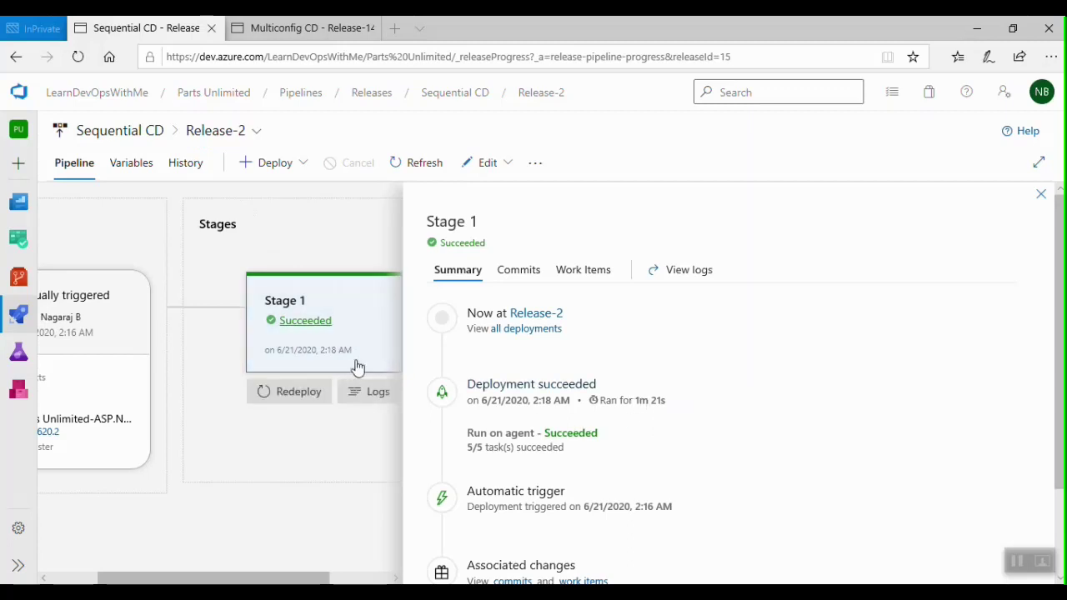
click(1041, 194)
click(445, 334)
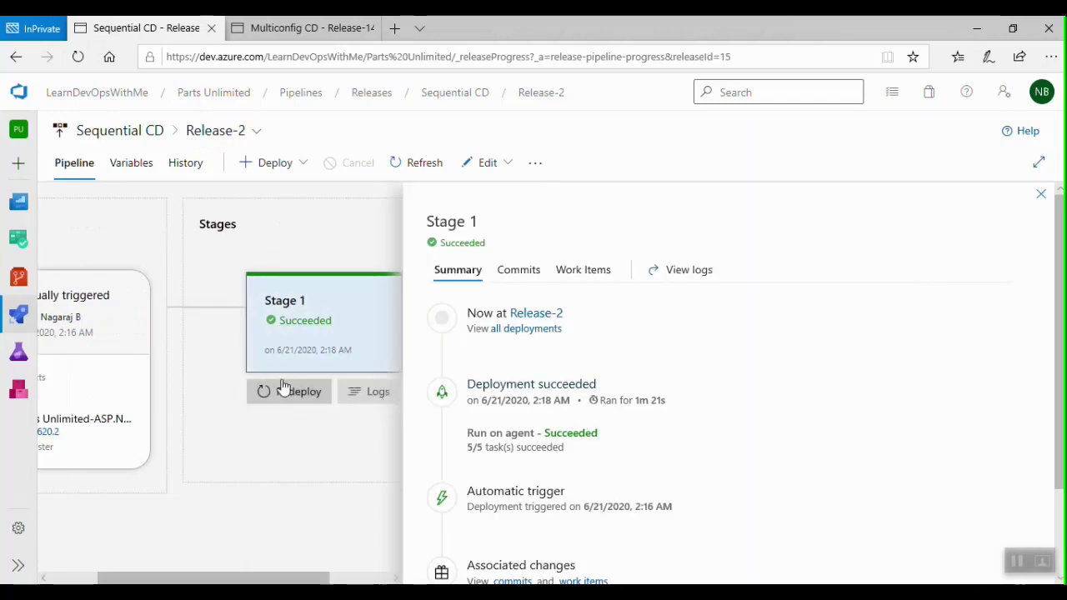
Compare the Stage 1 run time of Multiconfig CD Release-14 with that of the sequential release.
click(288, 34)
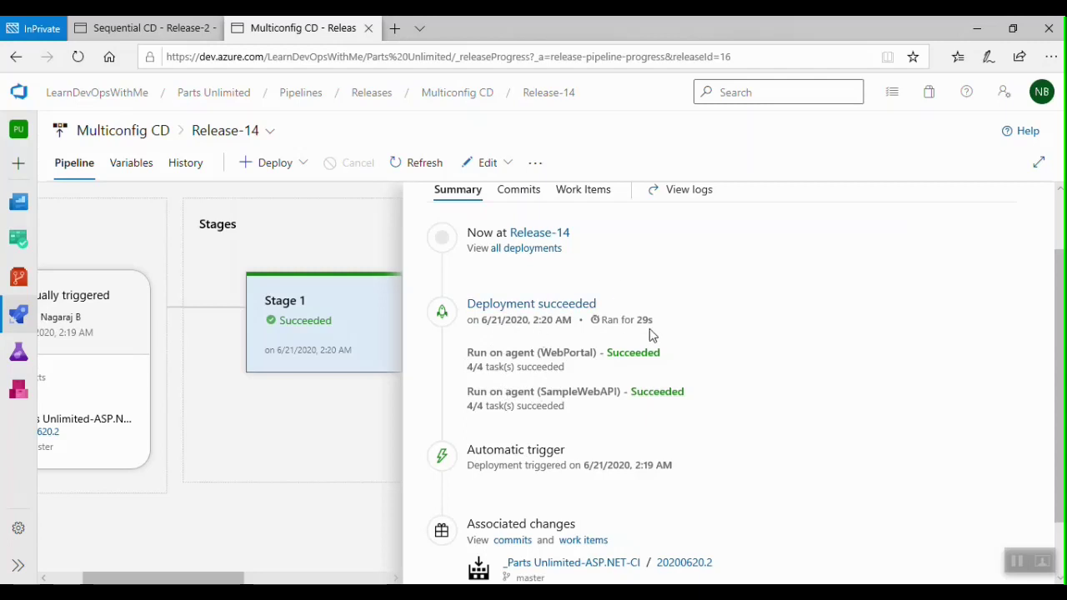
key(ctrl+shift+Tab)
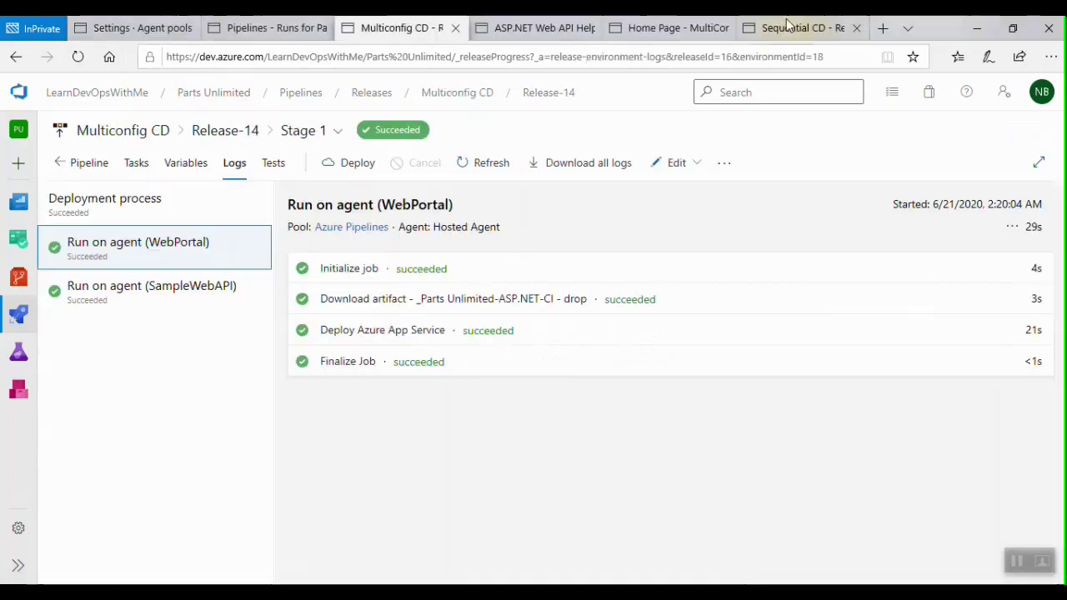
click(784, 27)
Reload the web portal home page, enter a person's name in the name field and submit the form.
click(657, 24)
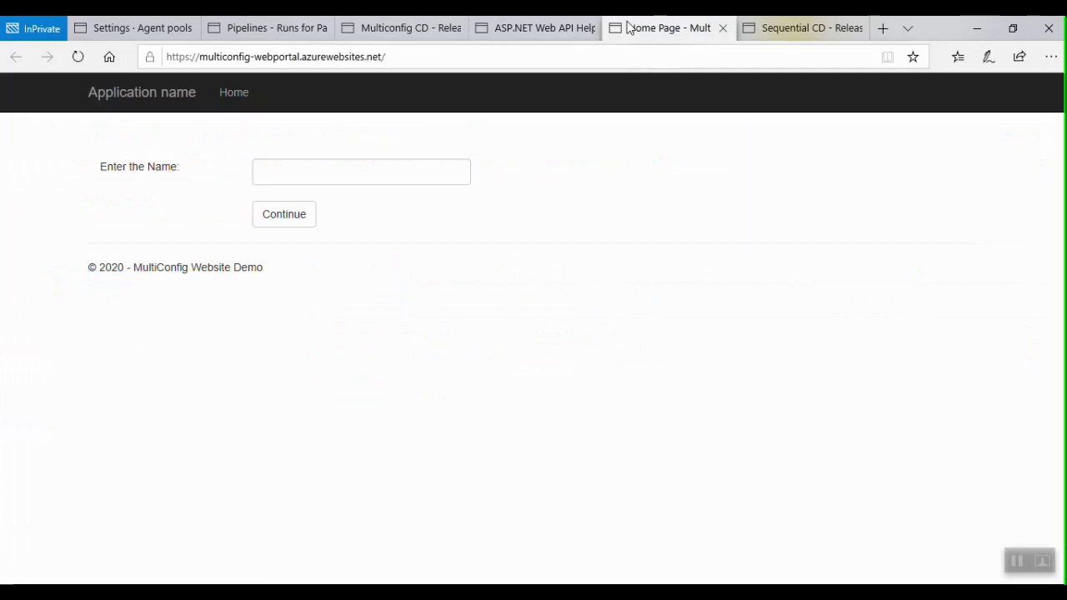
click(86, 63)
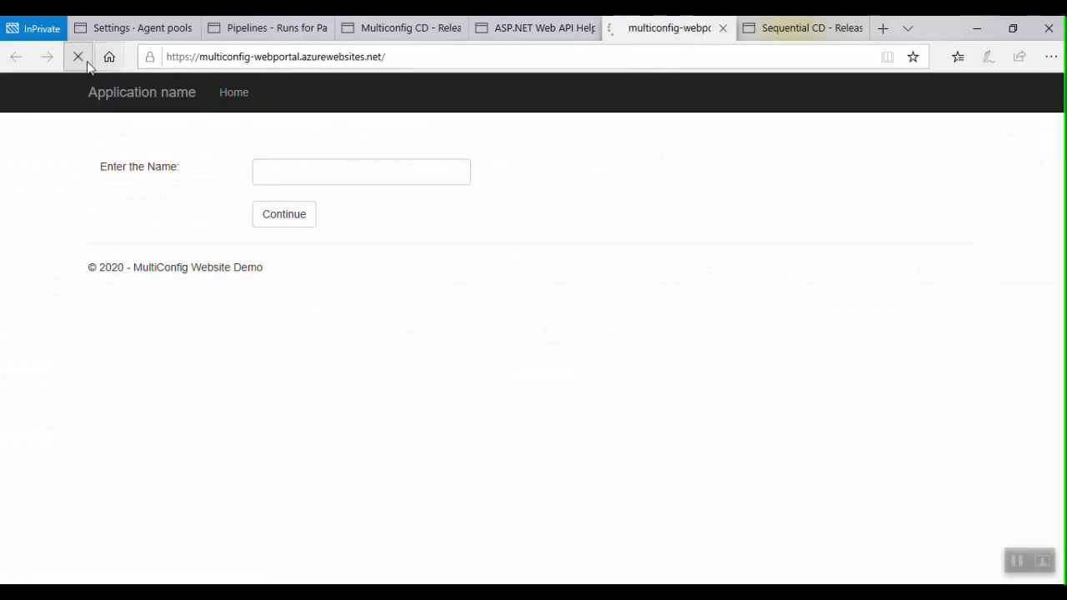
click(341, 173)
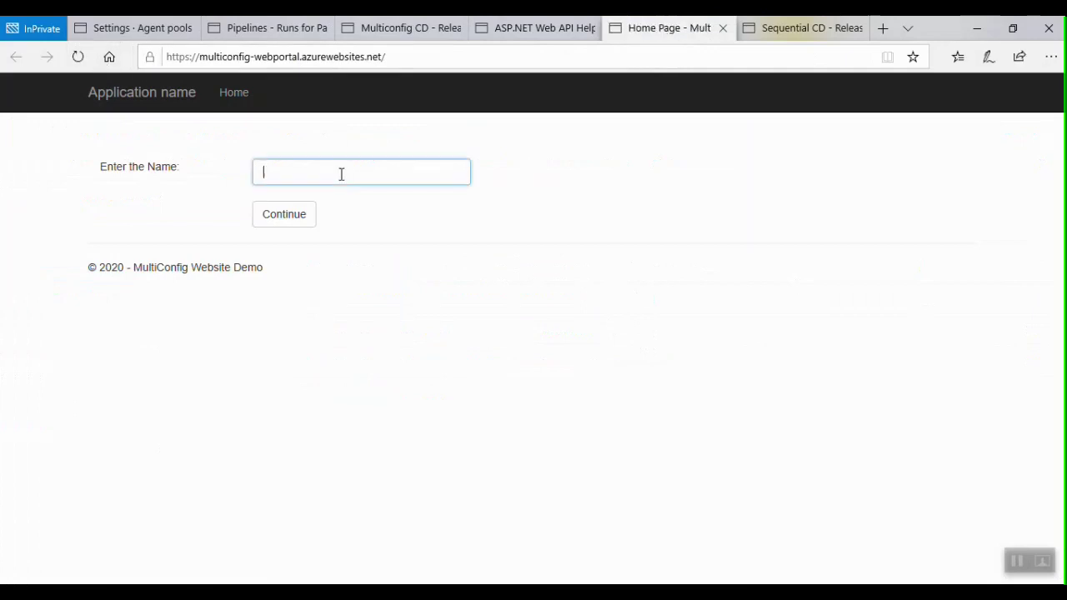
text(Nagaraj)
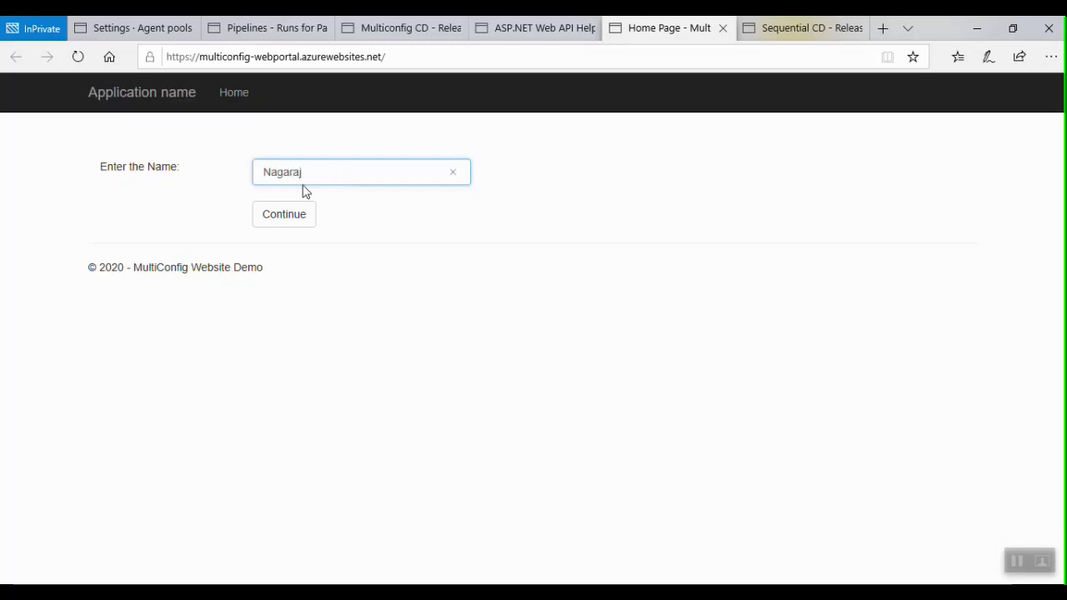
click(281, 214)
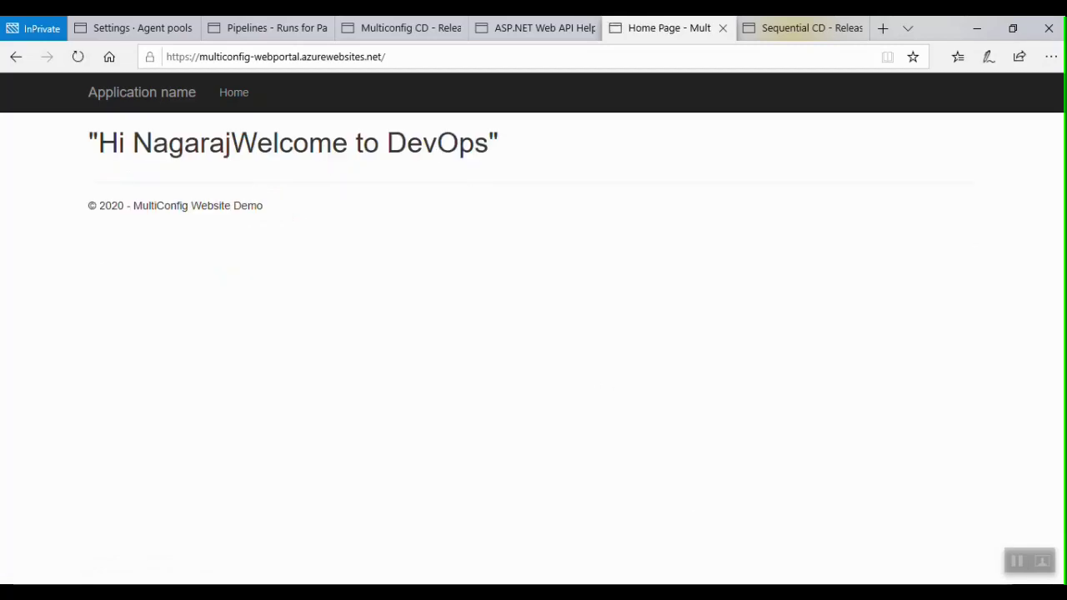
Switch to Visual Studio and select the "Welcome to DevOps" return statement of Get(string name) in ValuesController.cs.
key(alt+Tab)
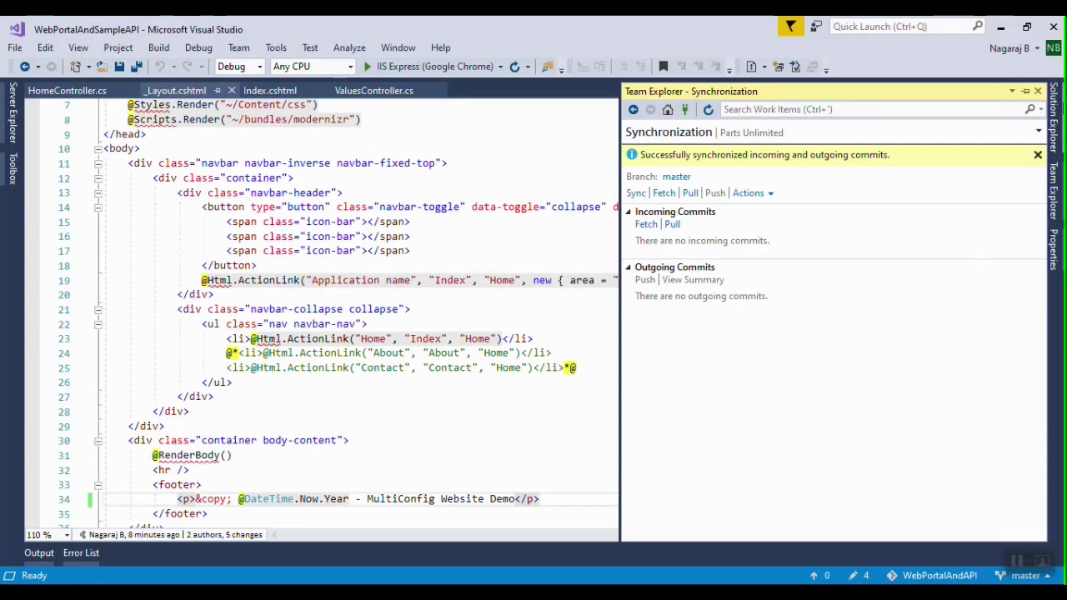
click(1055, 119)
click(374, 90)
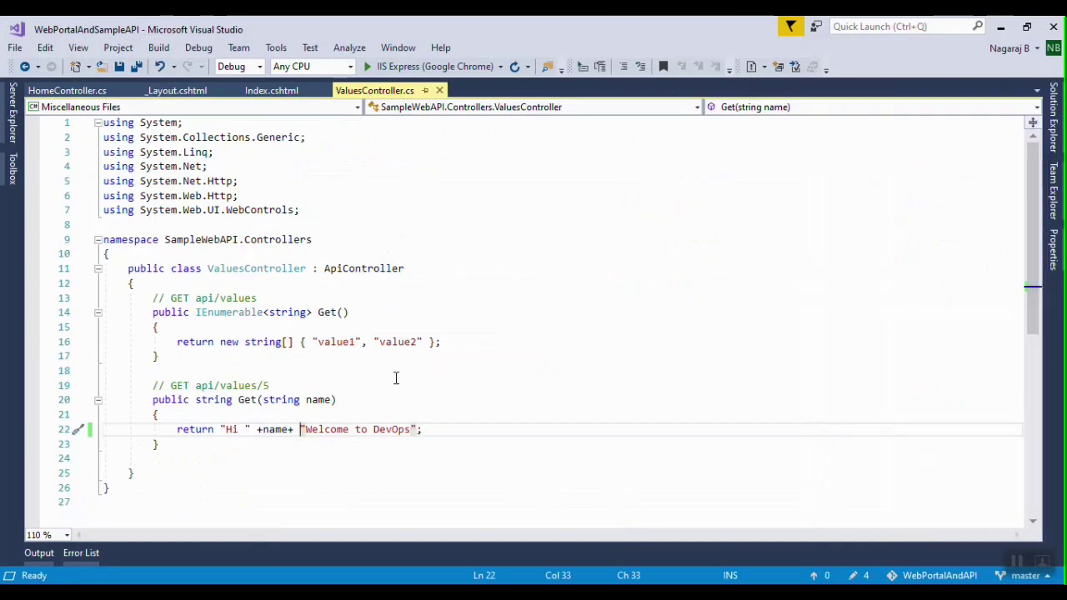
drag(165, 431, 444, 428)
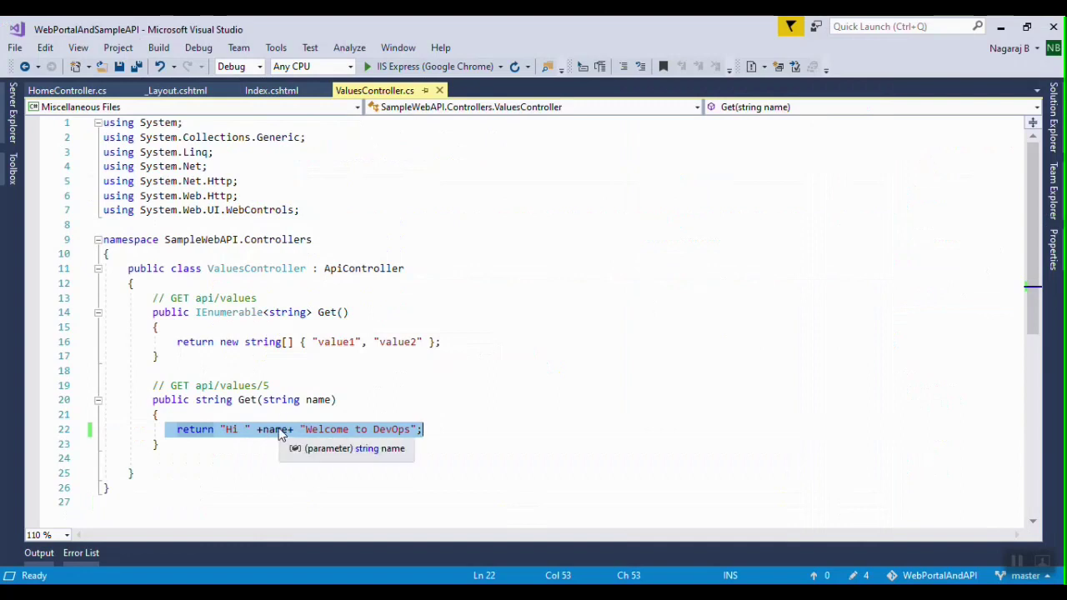
Switch back to the browser and open the project's release pipelines list at the Multiconfig CD pipeline.
key(alt+Tab)
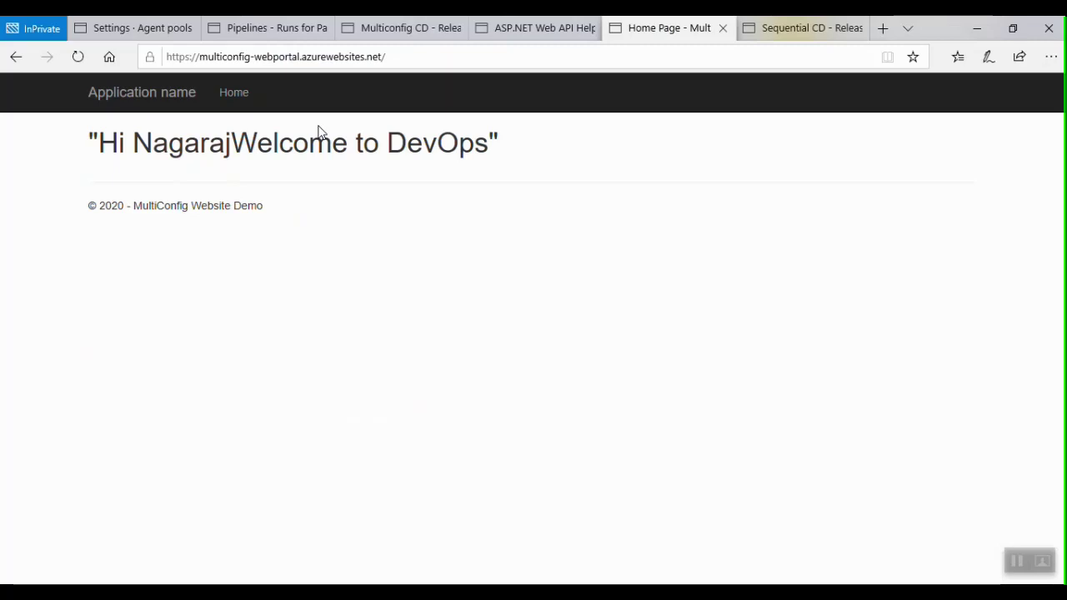
click(400, 28)
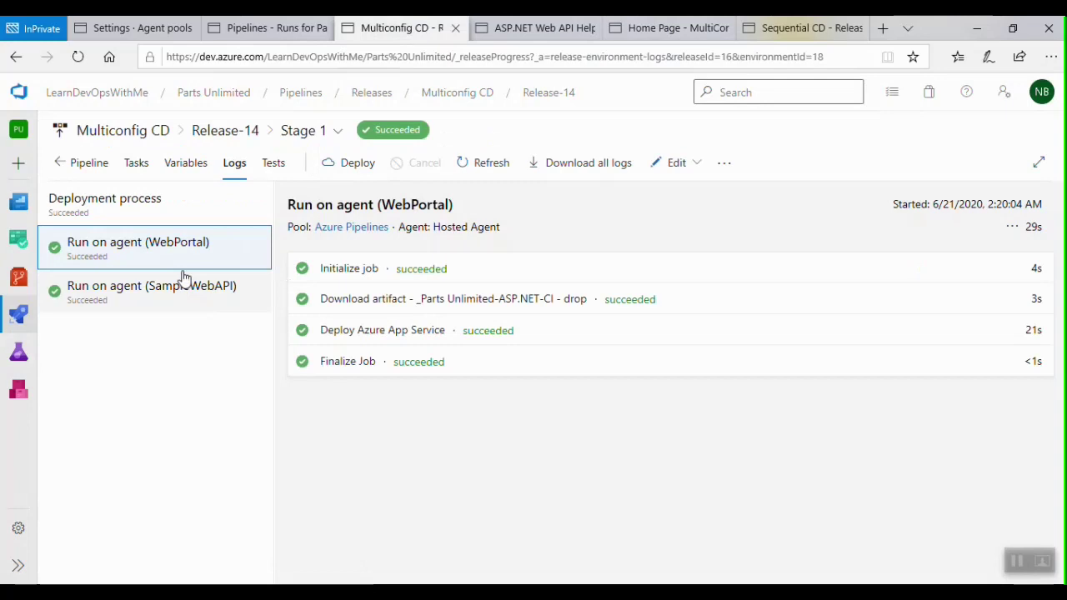
click(214, 28)
mouse_move(19, 317)
click(77, 392)
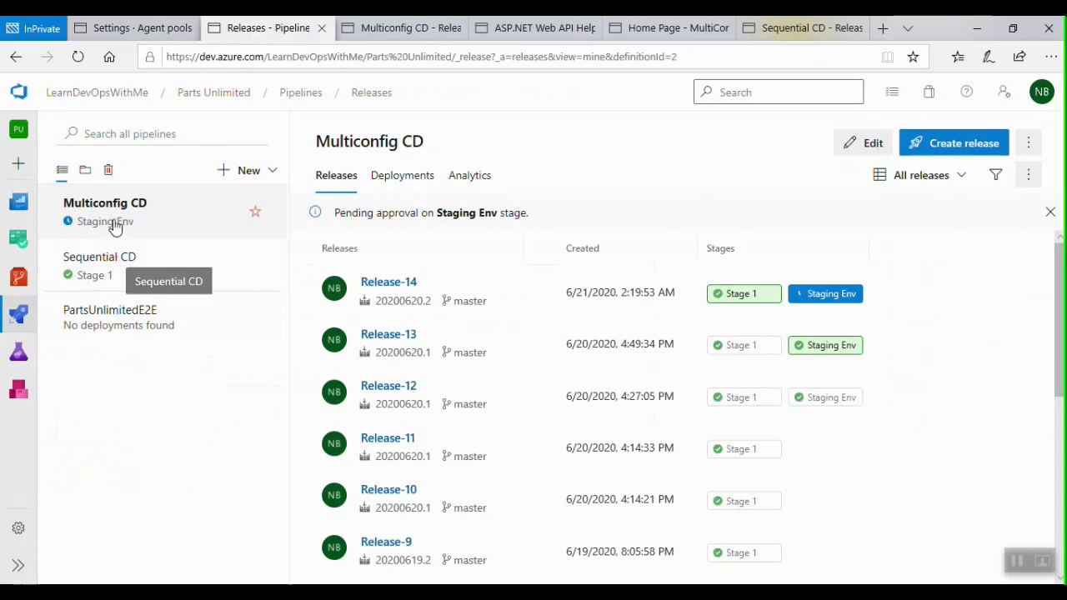
Open the Multiconfig CD pipeline definition for editing and view the Deploy Azure App Service task of Stage 1.
click(865, 144)
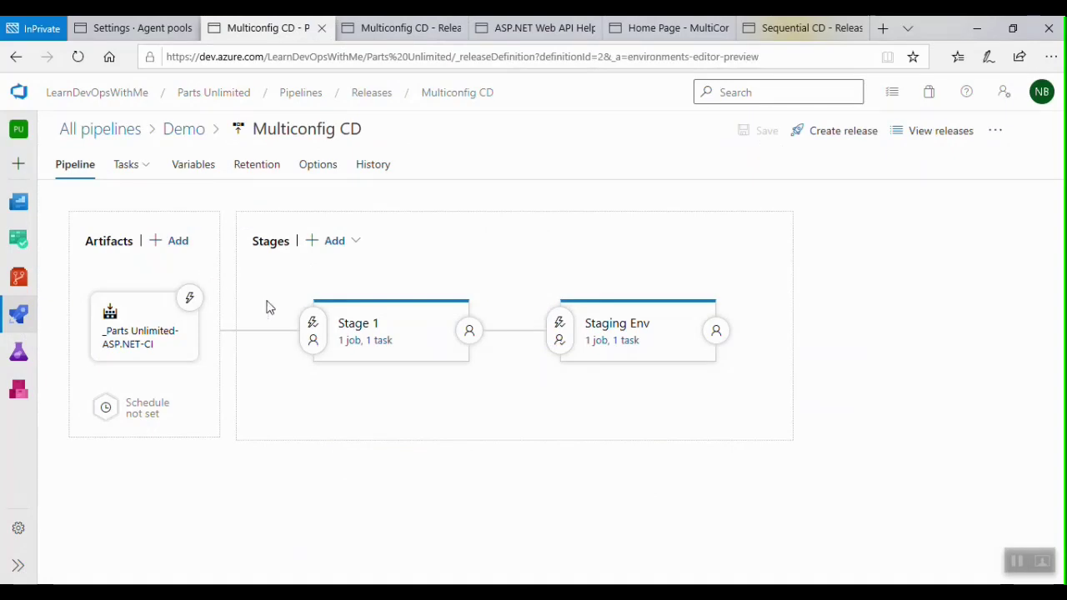
click(367, 341)
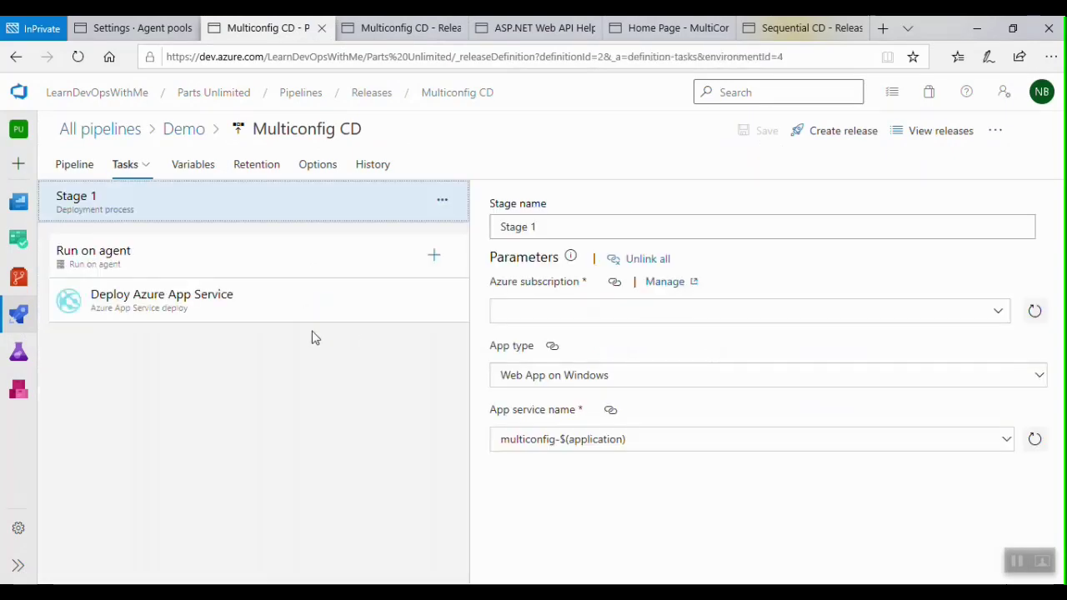
click(192, 309)
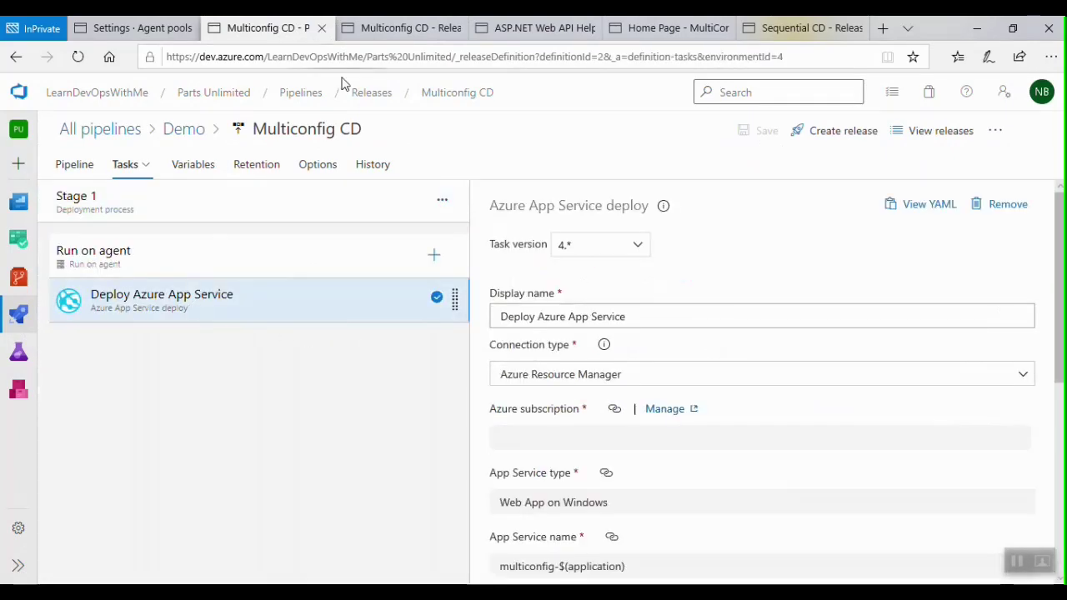
Return to the Stage 1 logs of Multiconfig CD Release-14 and review the agents in the Azure Pipelines pool.
click(404, 28)
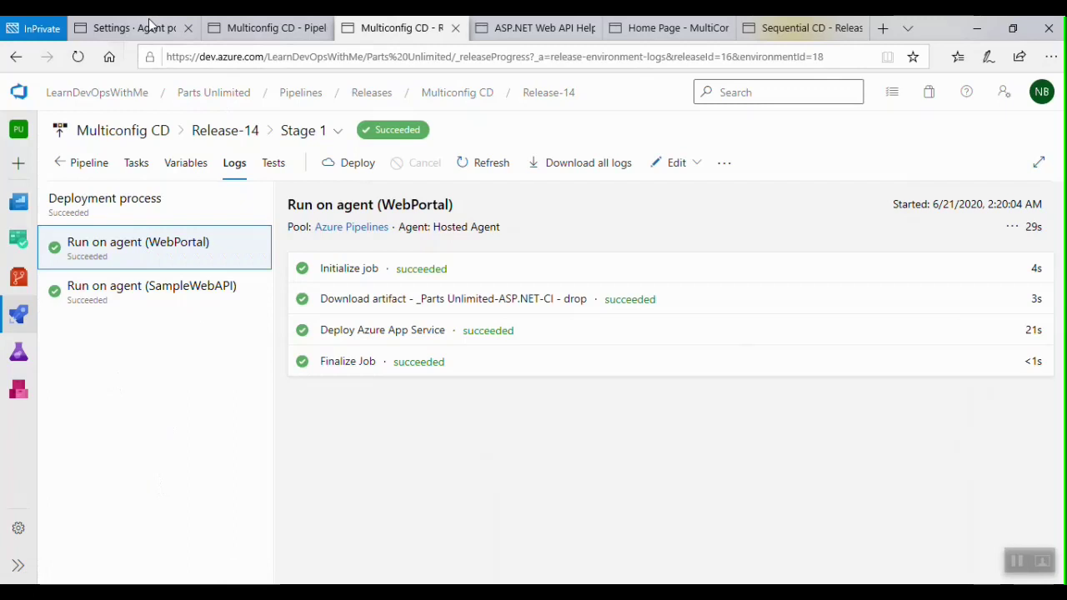
click(125, 27)
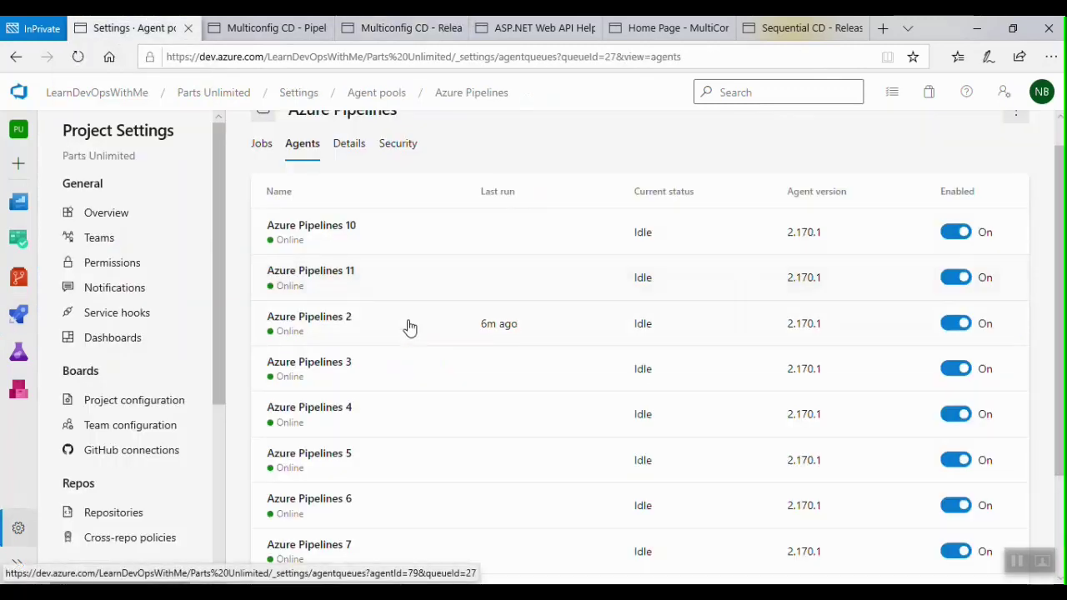
scroll(372, 341, down, 2)
scroll(372, 342, up, 2)
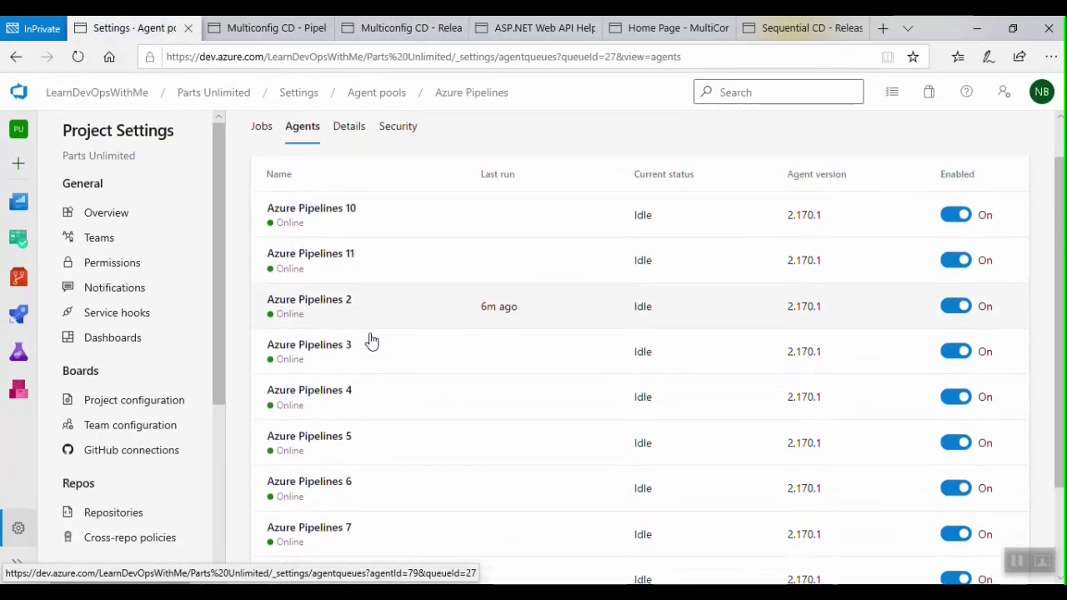
Examine the execution plan of the Run on agent job in Stage 1 of Multiconfig CD, including parallelism, multipliers and maximum agents.
click(276, 29)
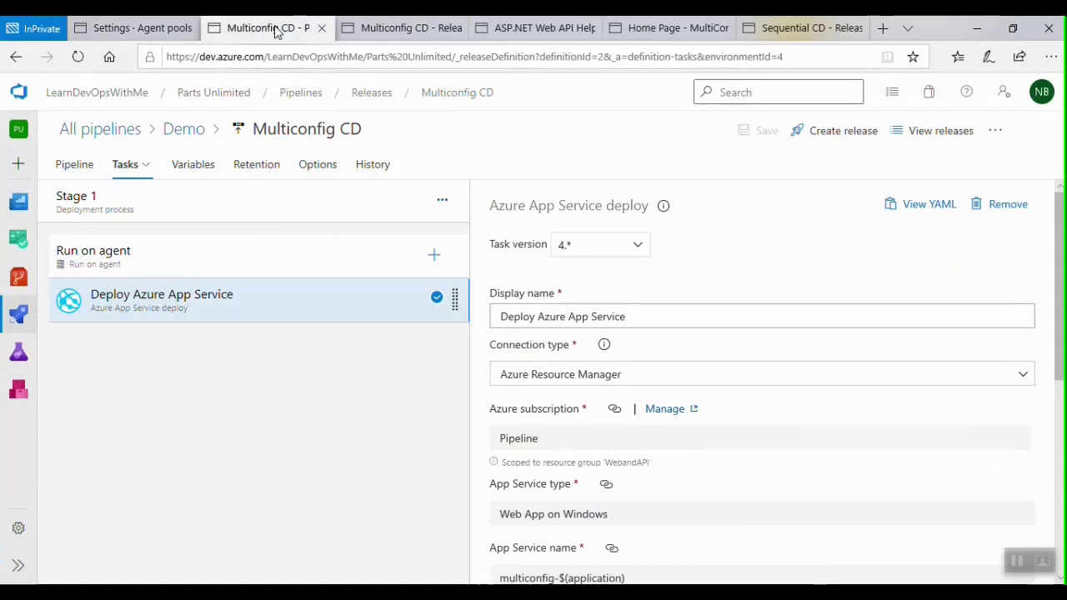
click(149, 260)
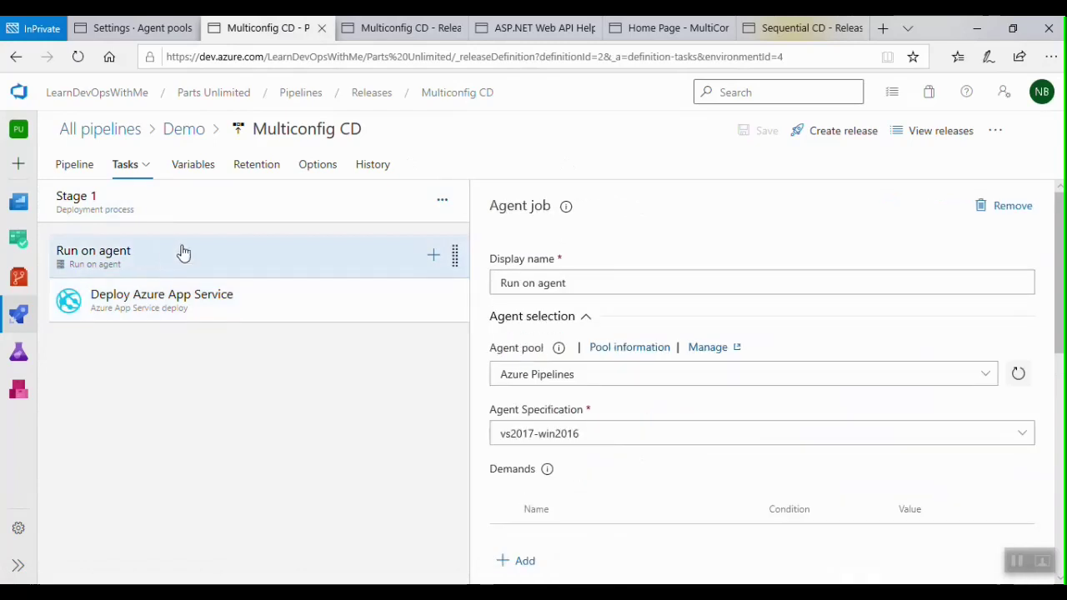
scroll(655, 457, down, 3)
scroll(654, 453, down, 1)
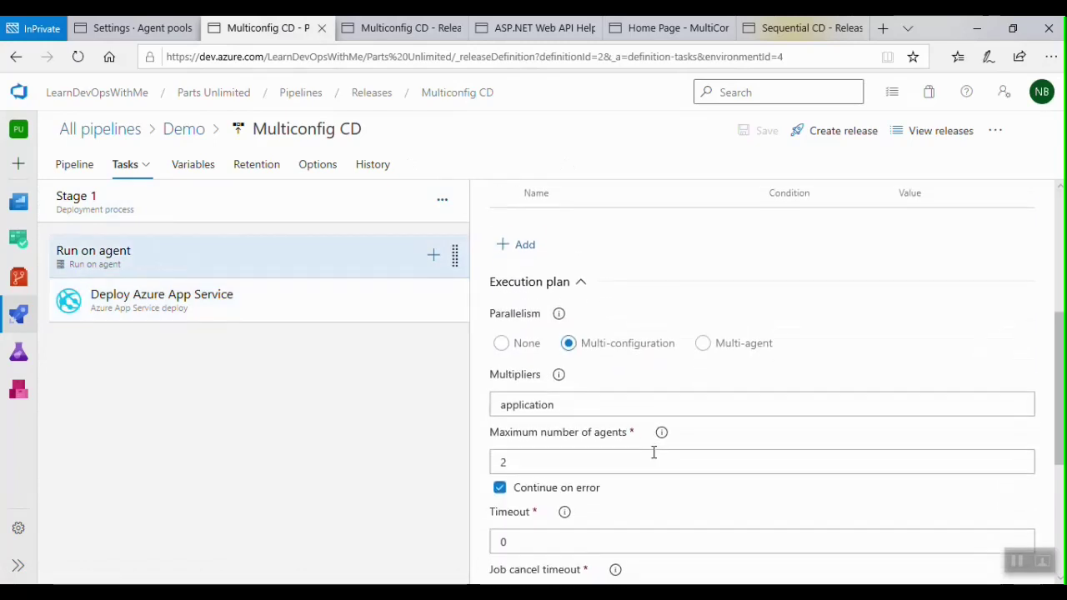